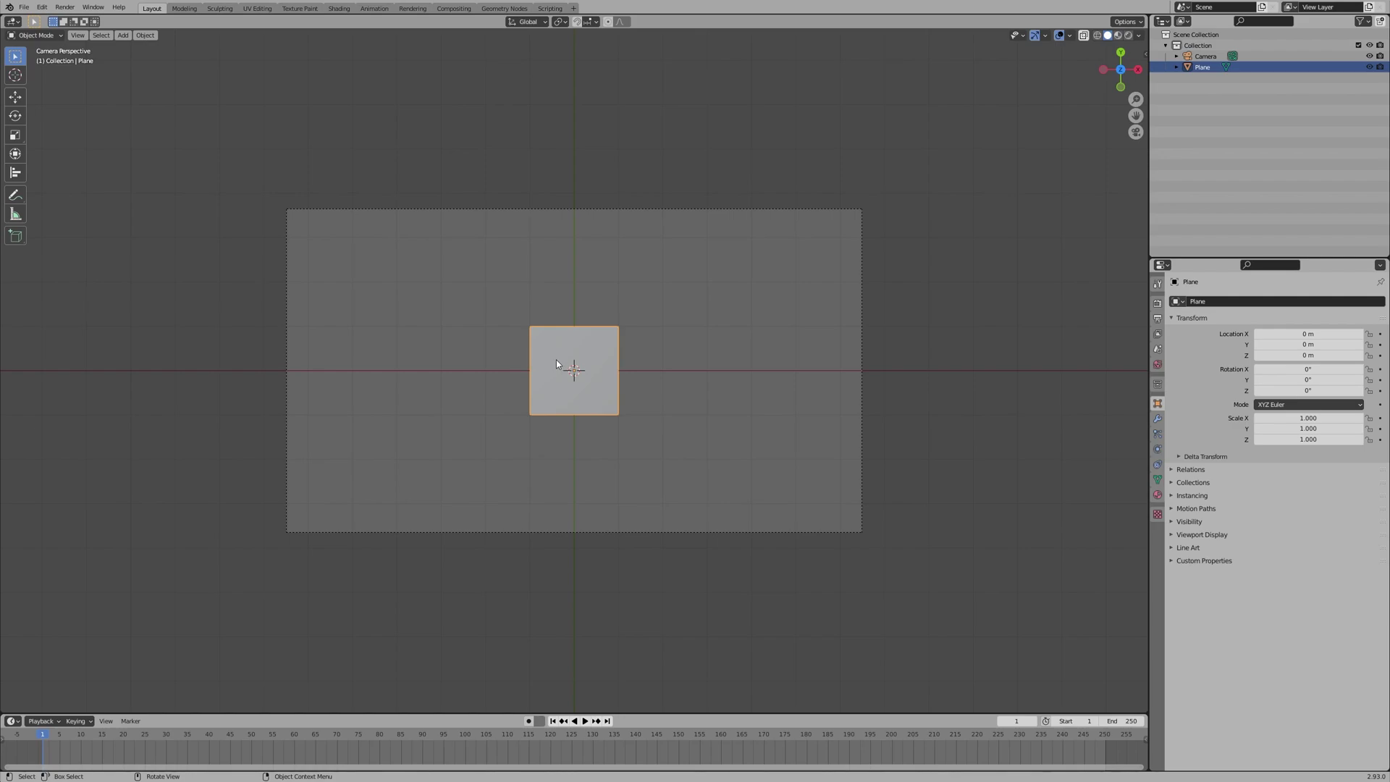
Switch to the Geometry Nodes workspace, view the plane through the camera, and create a new geometry node tree on it
left_click(505, 8)
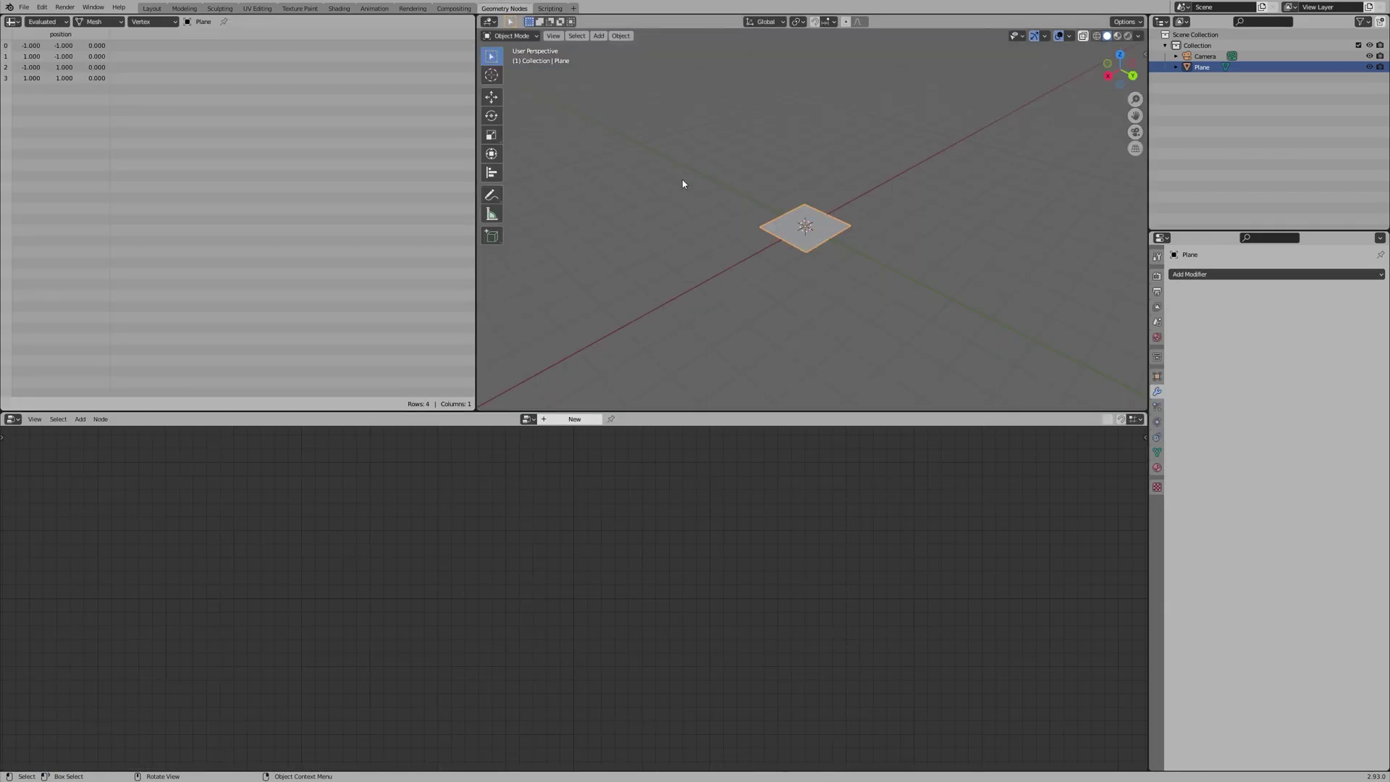
key("KP_0")
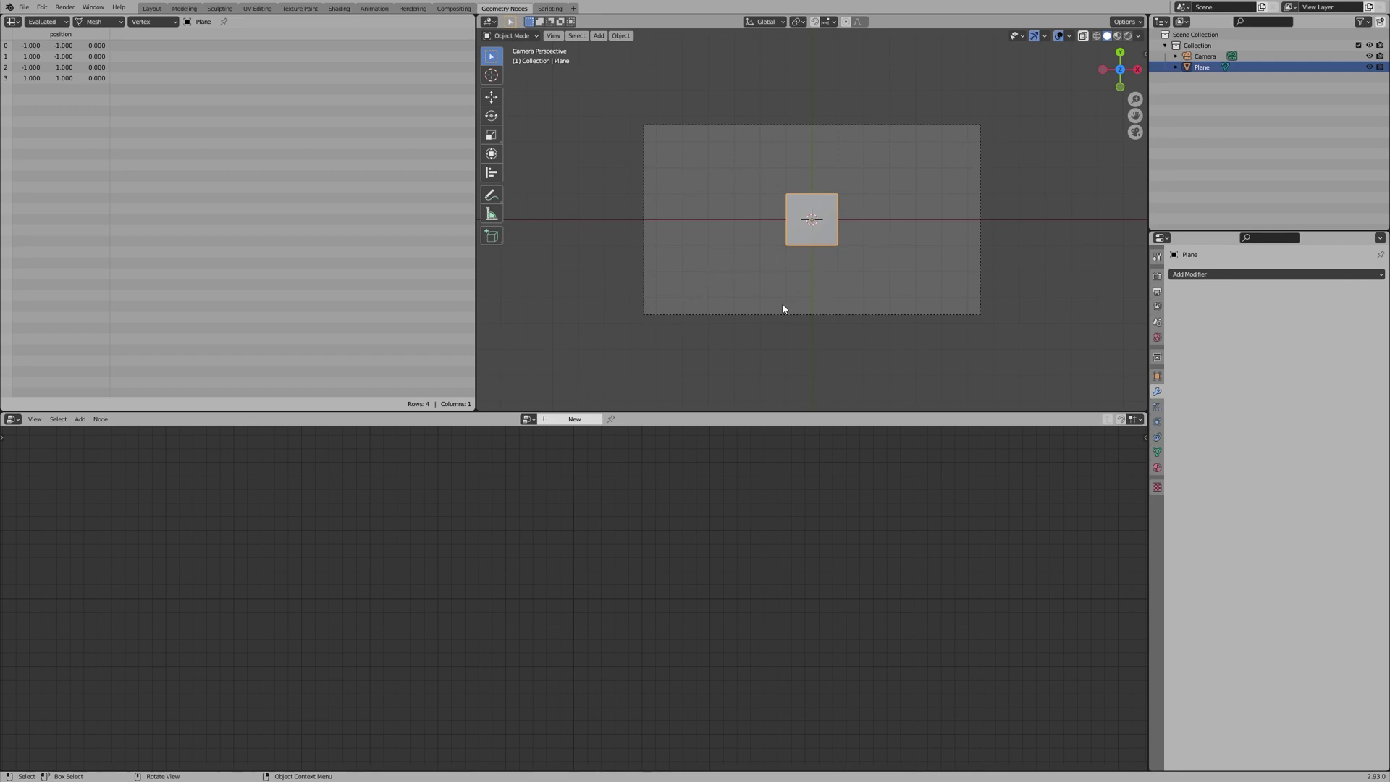
left_click(565, 421)
Move the Group Input and Group Output nodes far apart to make room between them
left_click_drag(402, 602, 195, 588)
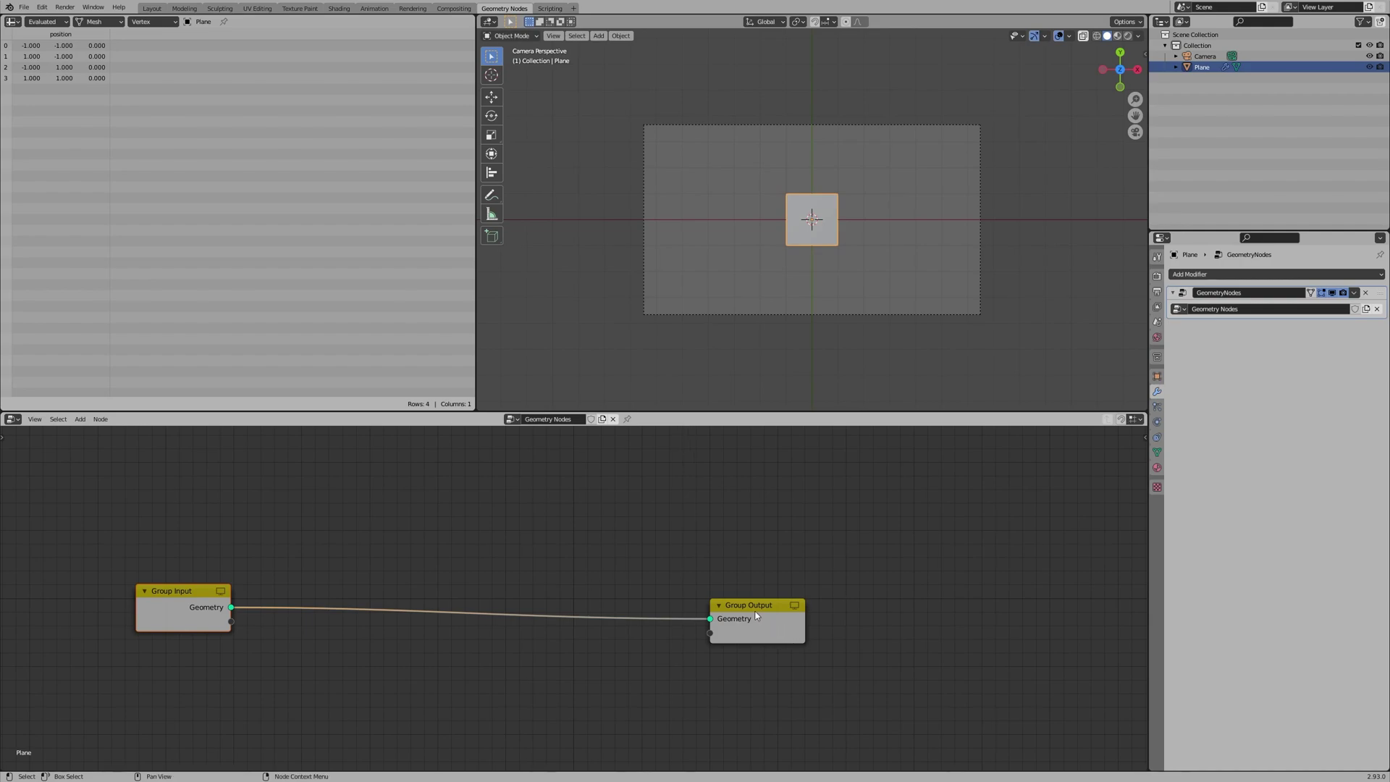
left_click_drag(754, 608, 1004, 583)
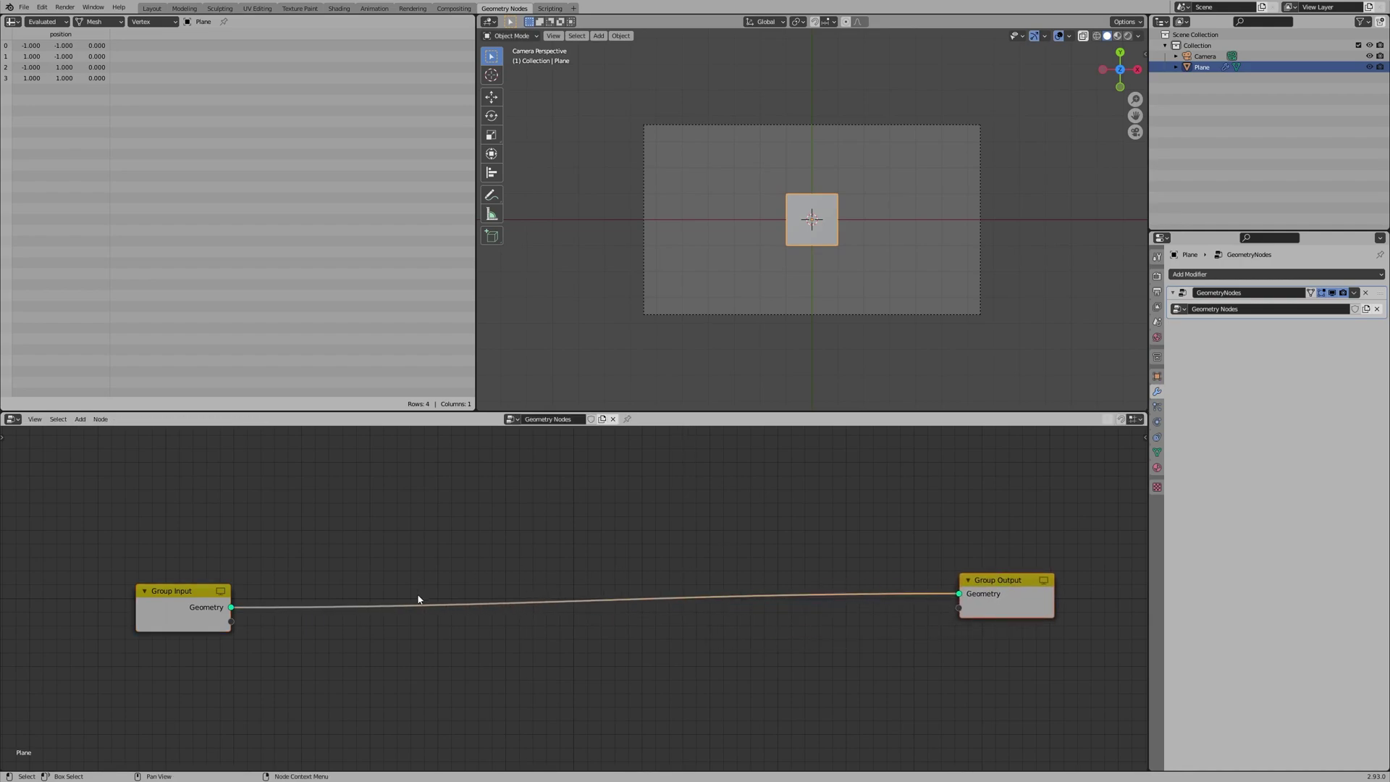
left_click_drag(178, 592, 118, 561)
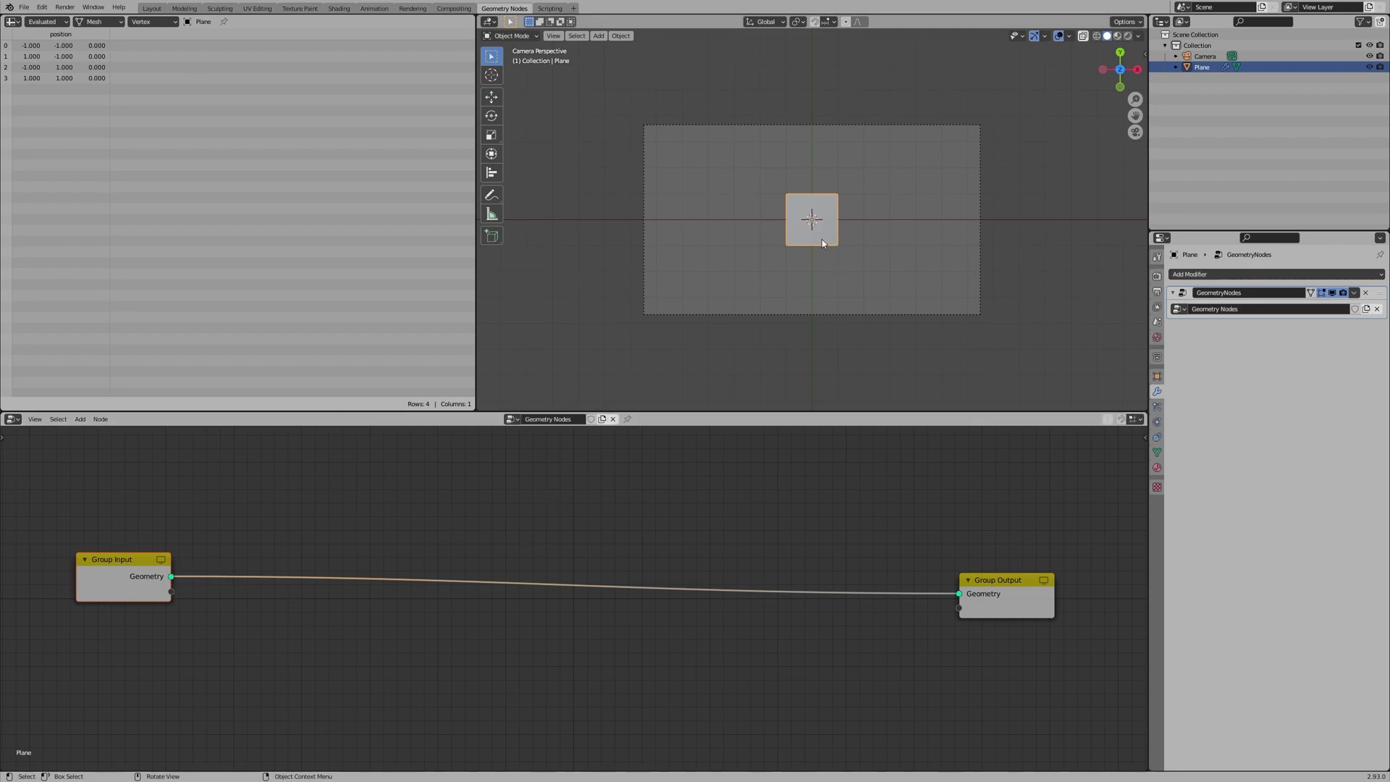
Enable the Screencast Keys display in the 3D viewport
key("shift+a")
key("n")
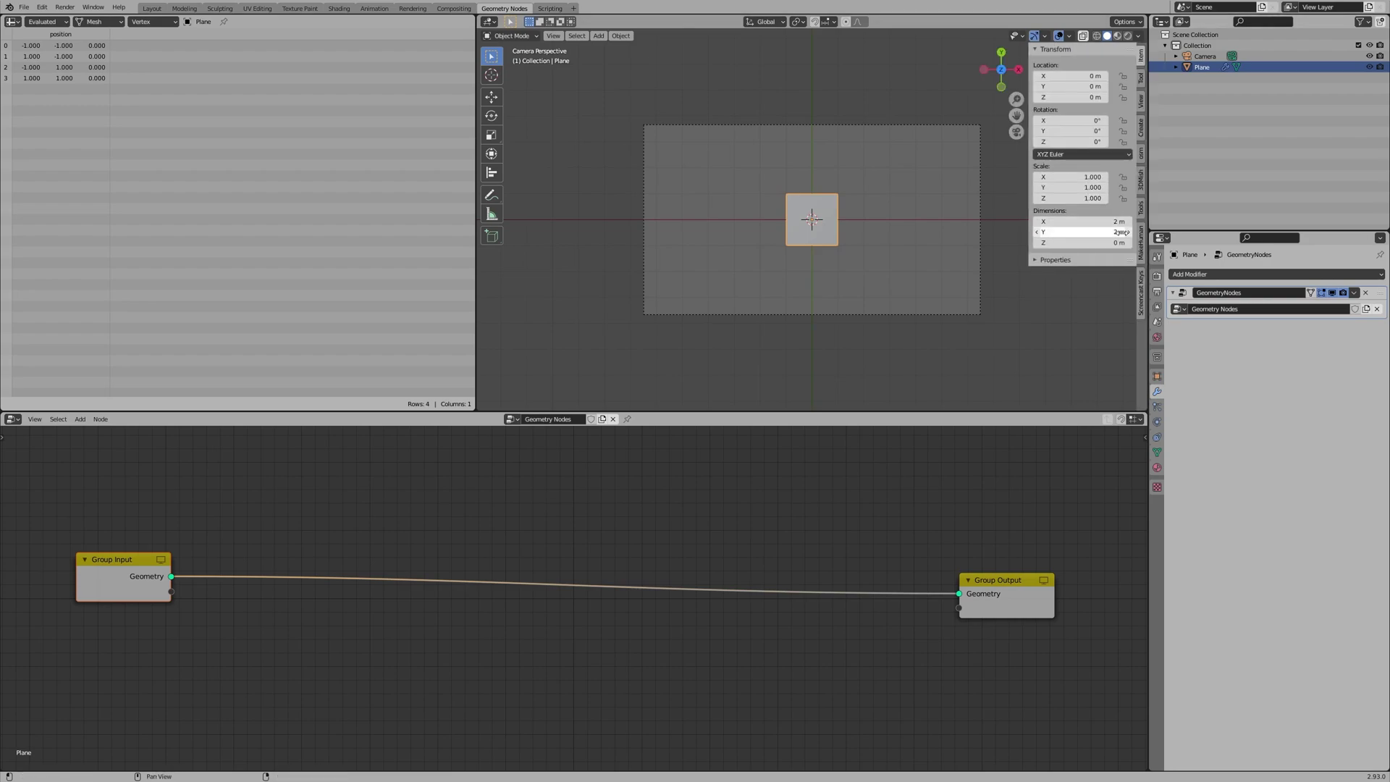
left_click(1141, 292)
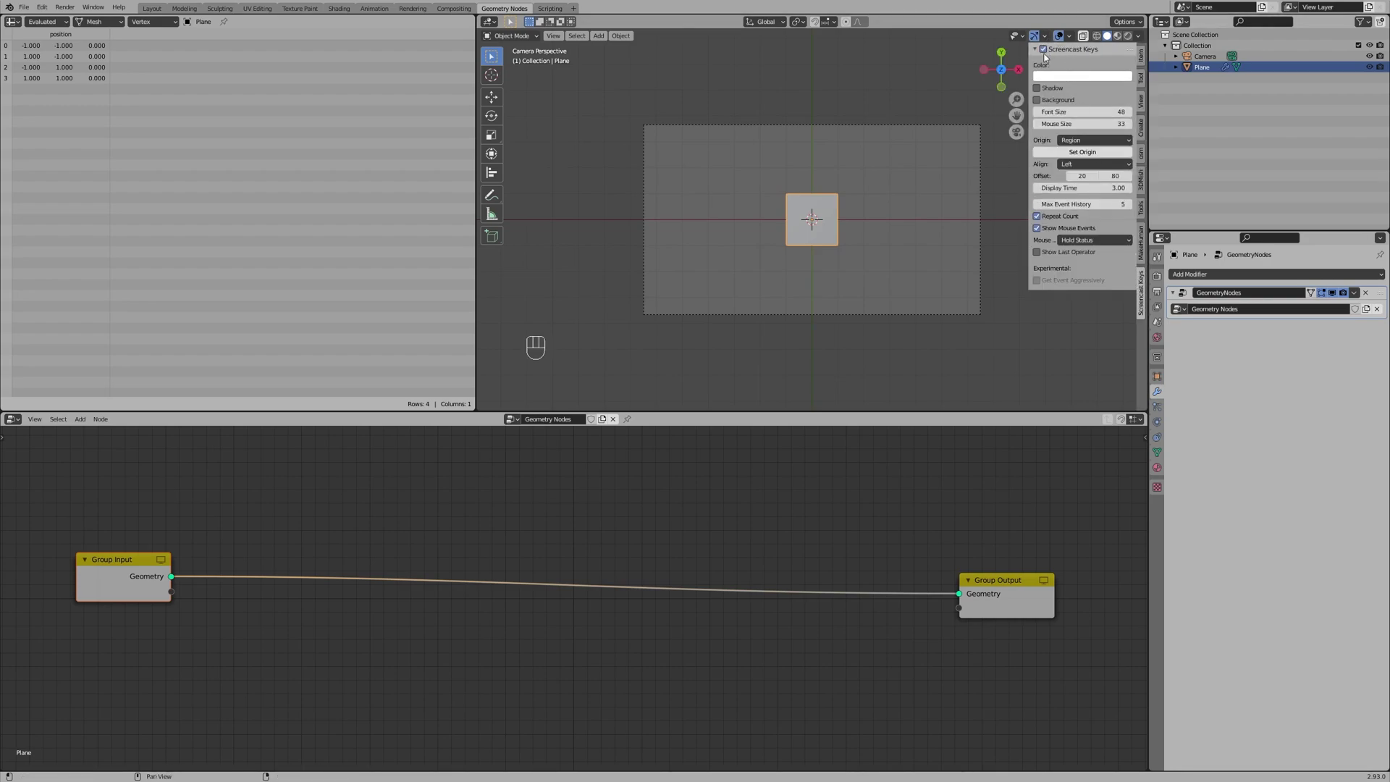
key("n")
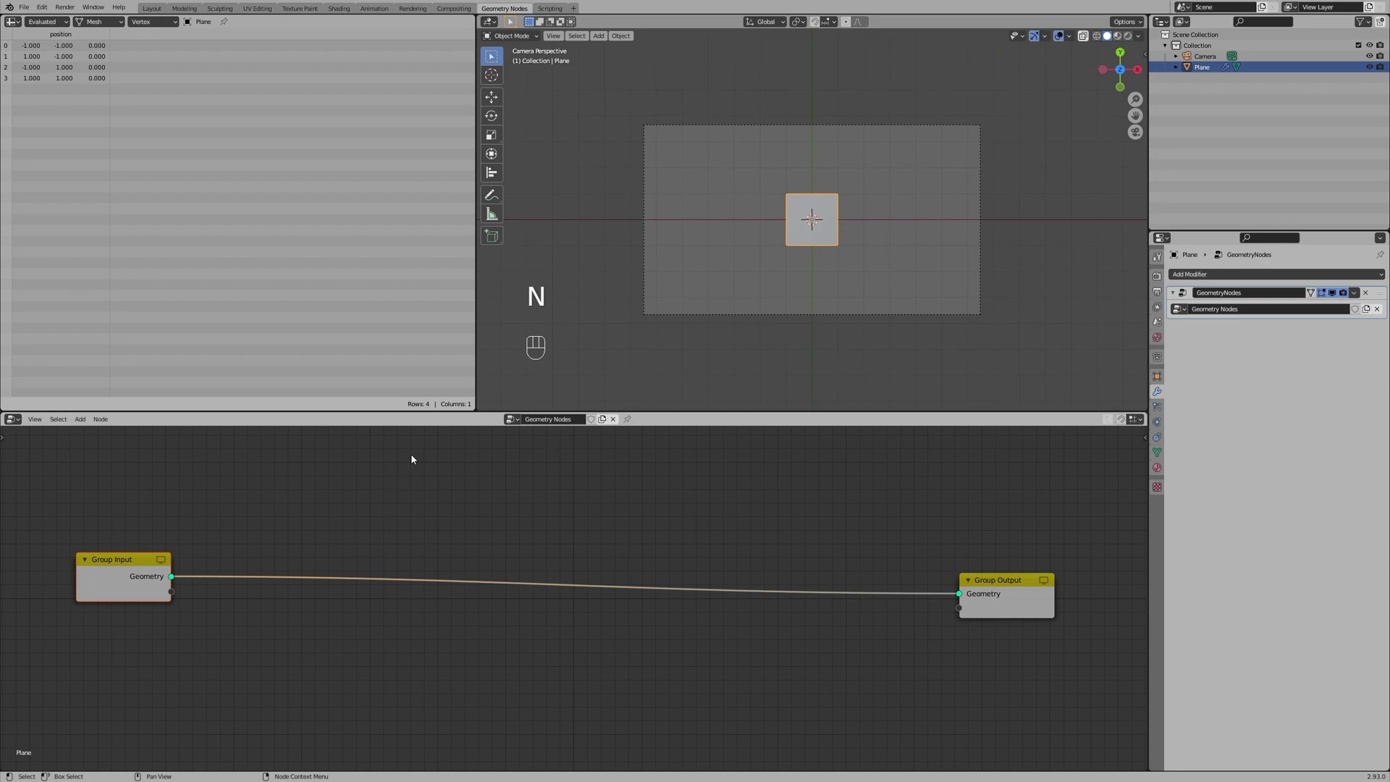
Add a Transform node on the link between Group Input and Group Output
key("shift+a")
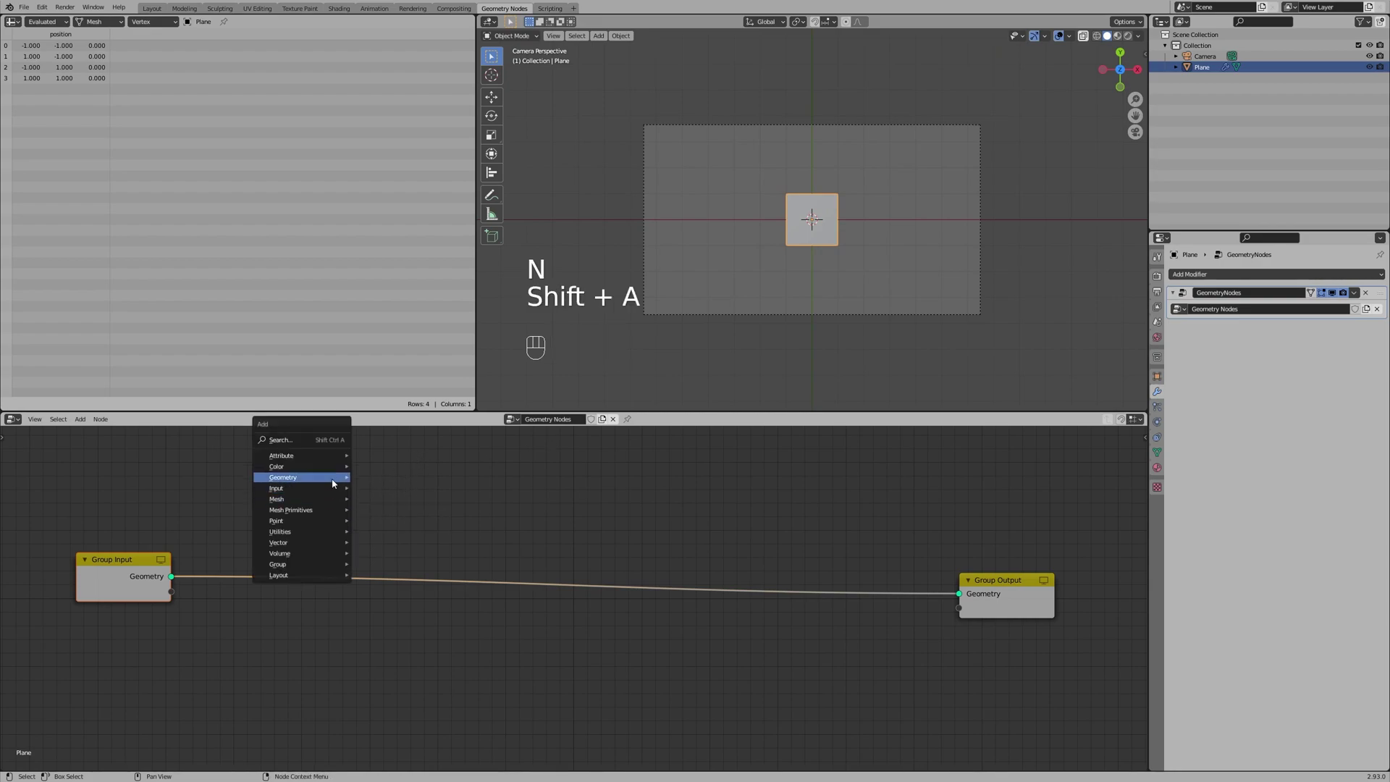
left_click(323, 440)
type("tra")
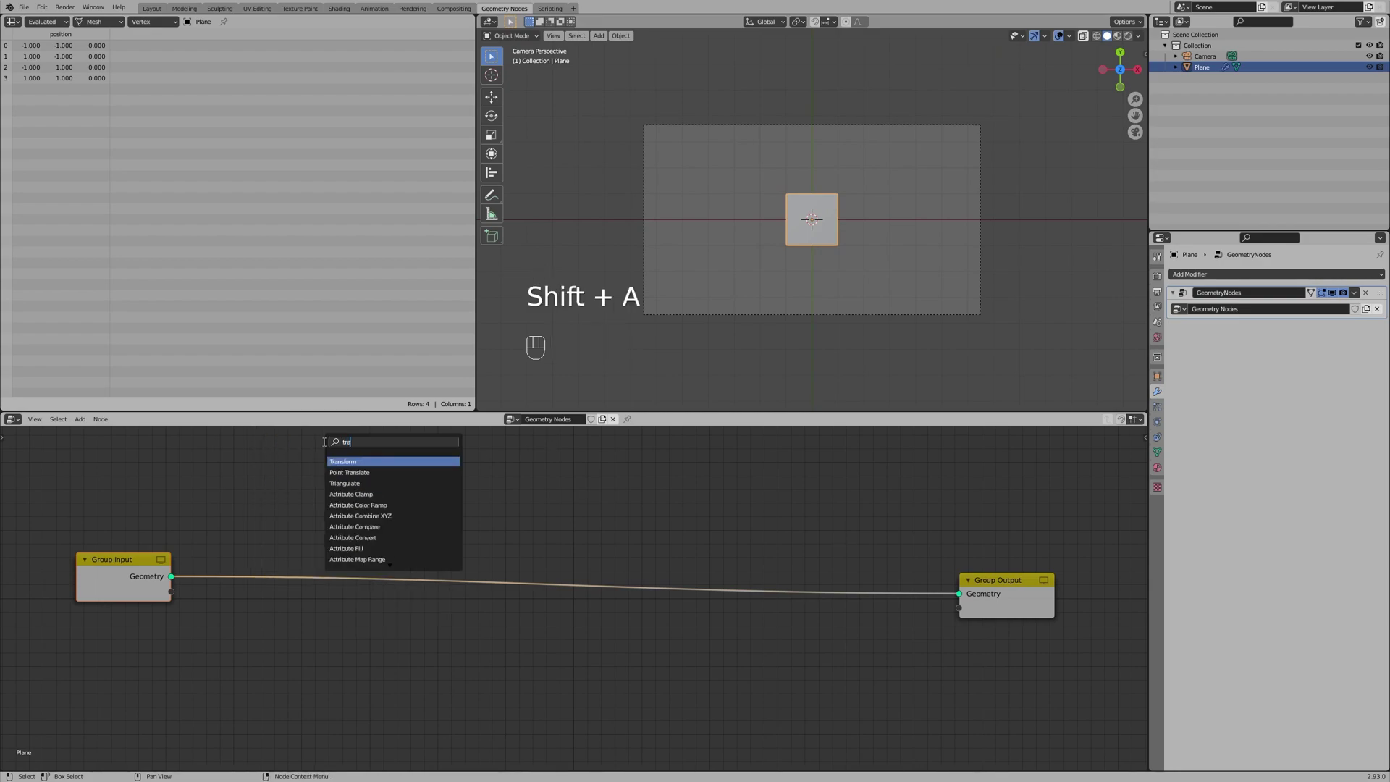
key("Return")
left_click(247, 523)
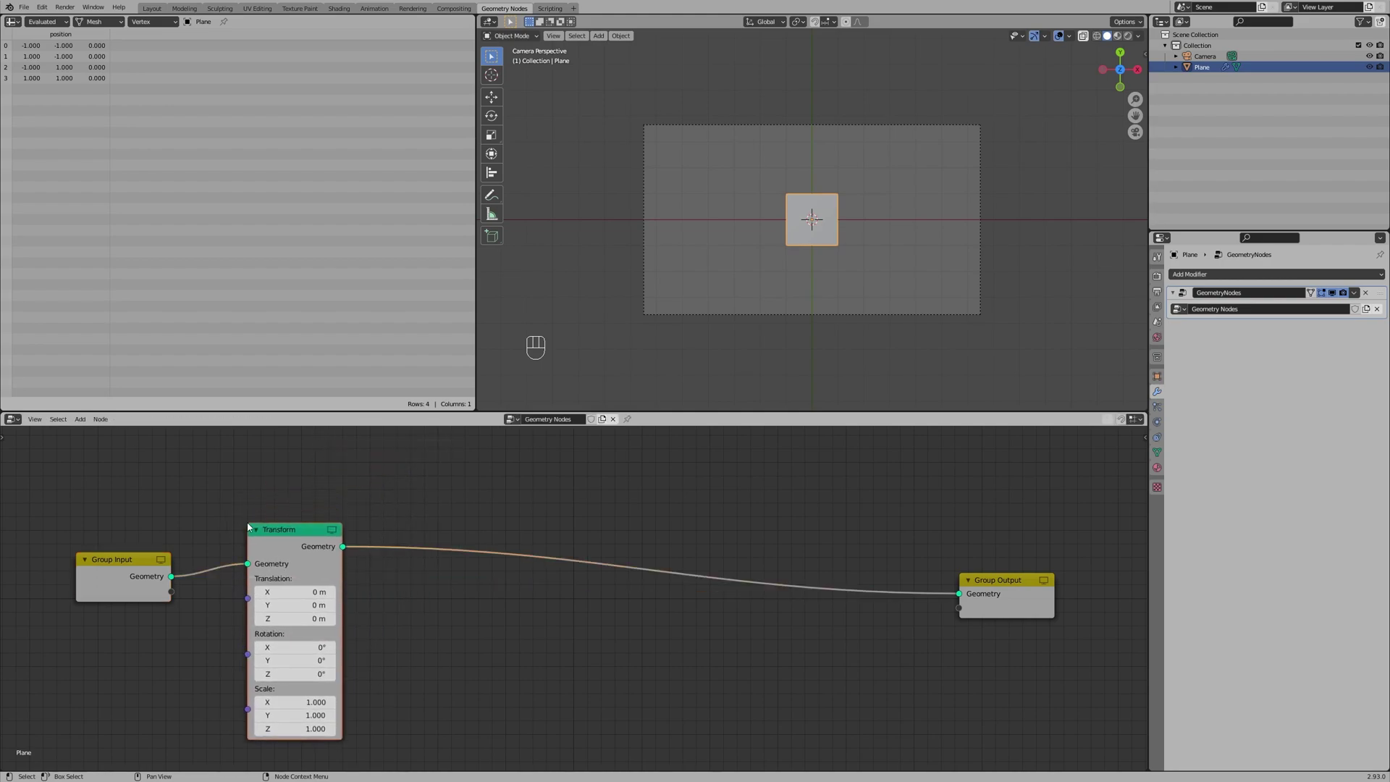
Set the Transform node's X and Y scale to 10
left_click_drag(280, 701, 580, 701)
left_click(280, 701)
type("10")
key("Return")
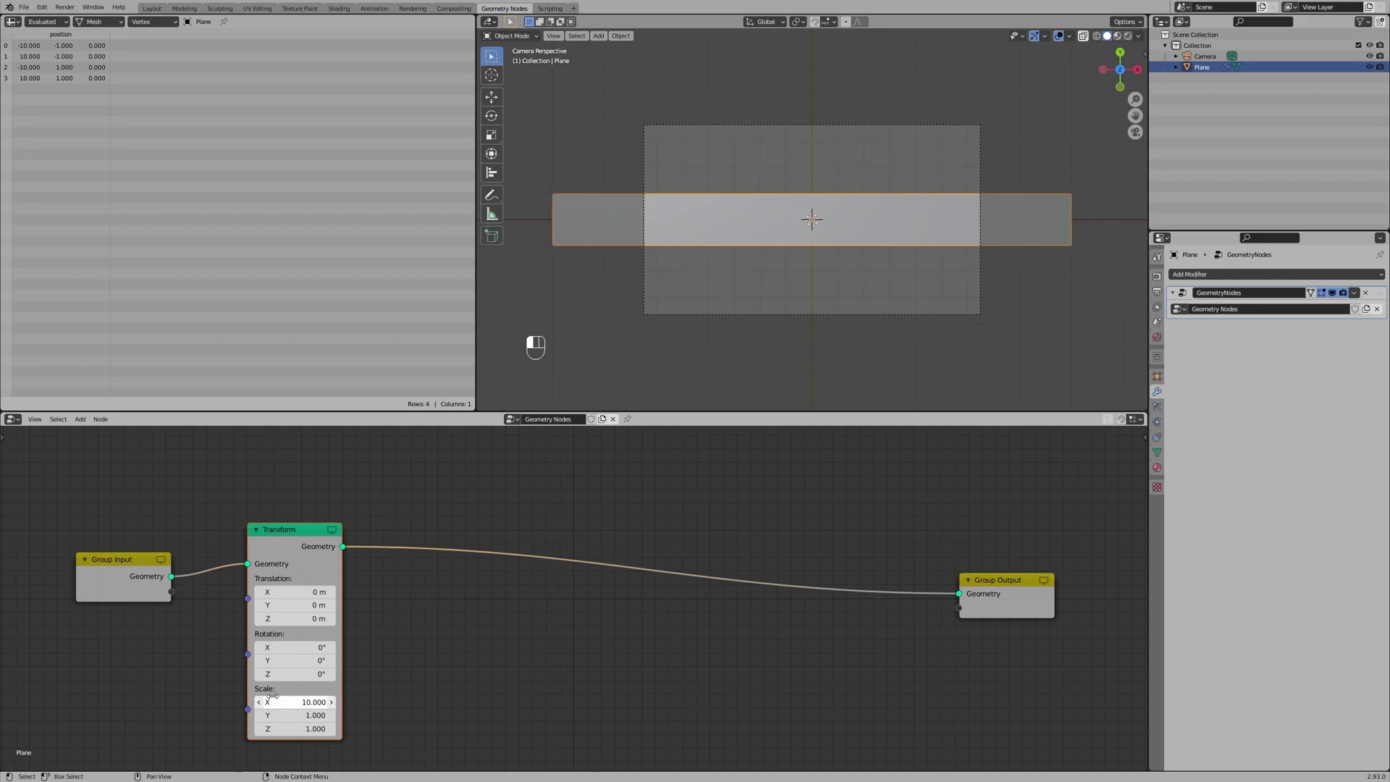
left_click_drag(279, 715, 478, 715)
left_click(279, 715)
type("10")
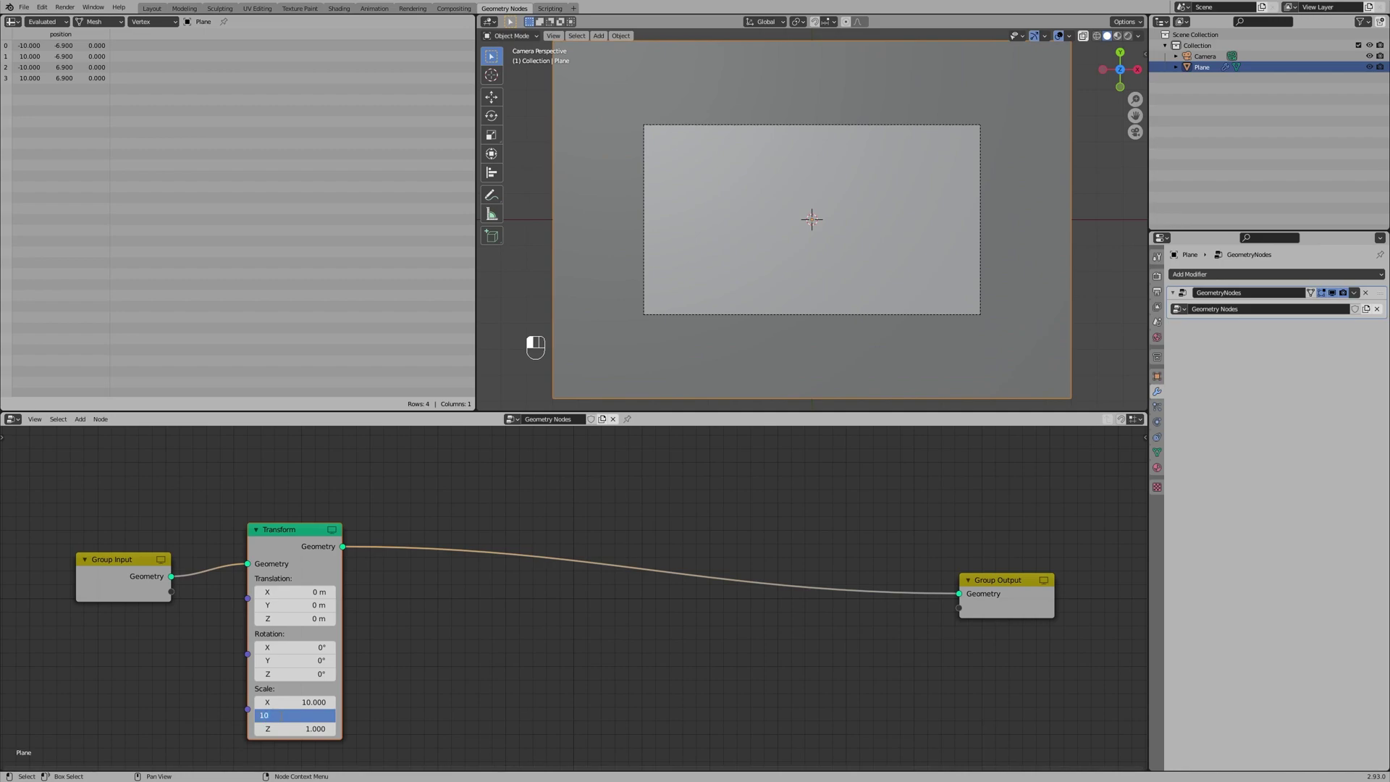
key("Return")
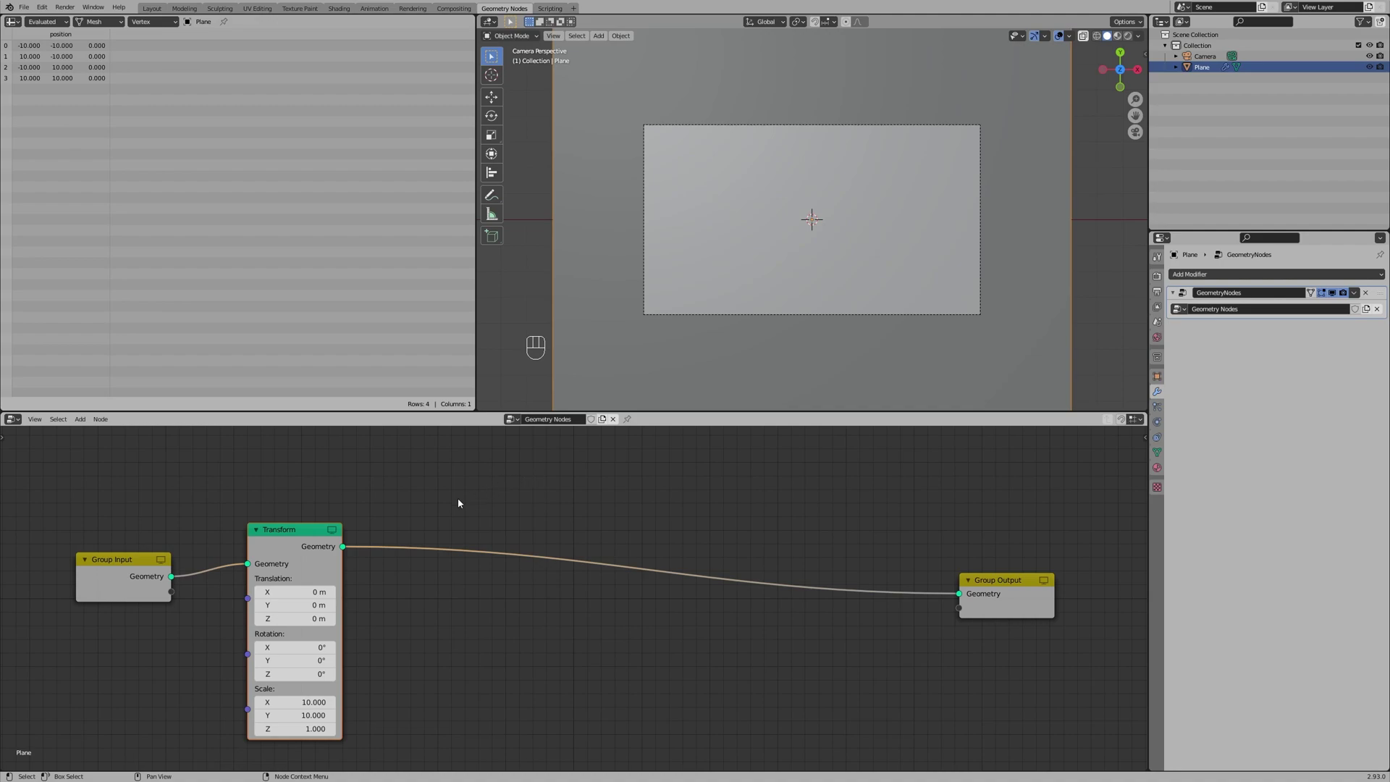
Insert a Subdivide node on the link between Transform and Group Output
key("shift")
key("shift+a")
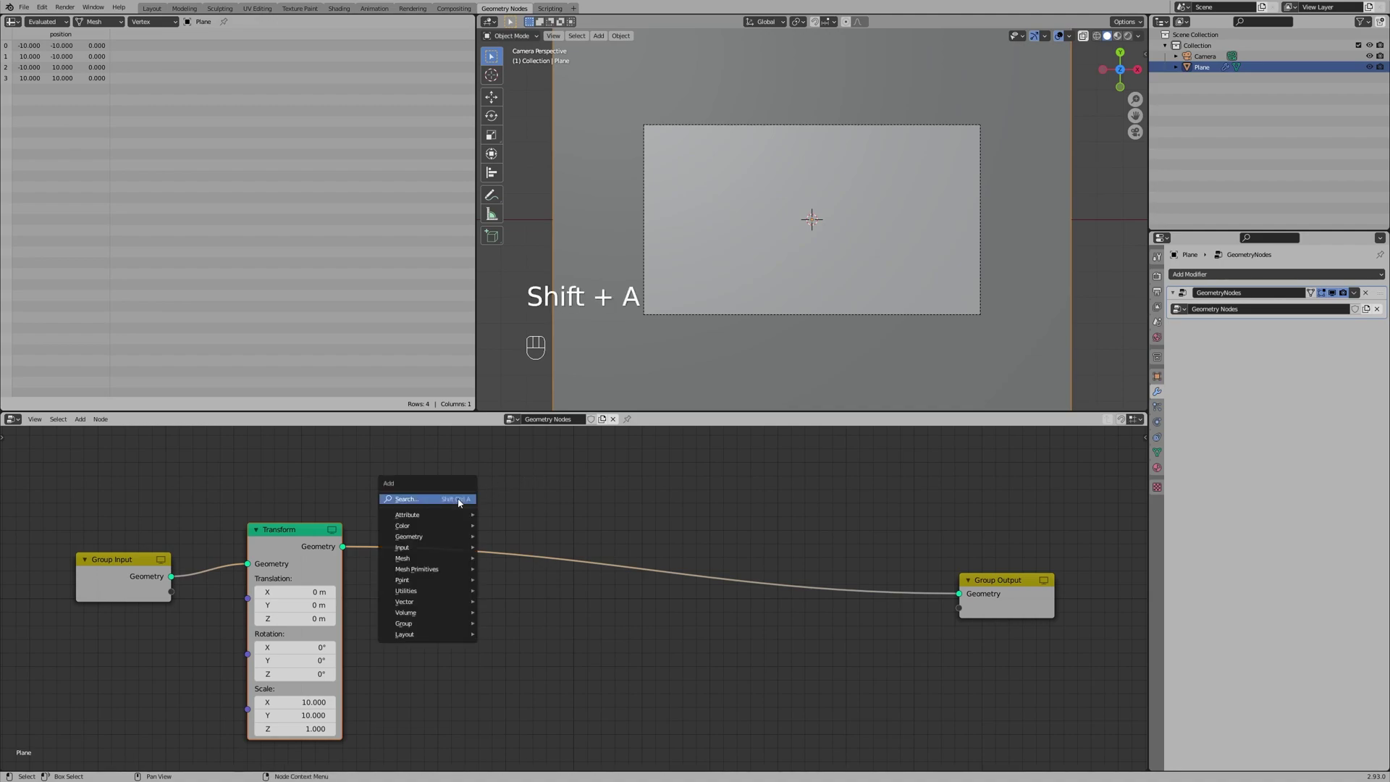
left_click(459, 499)
type("sub")
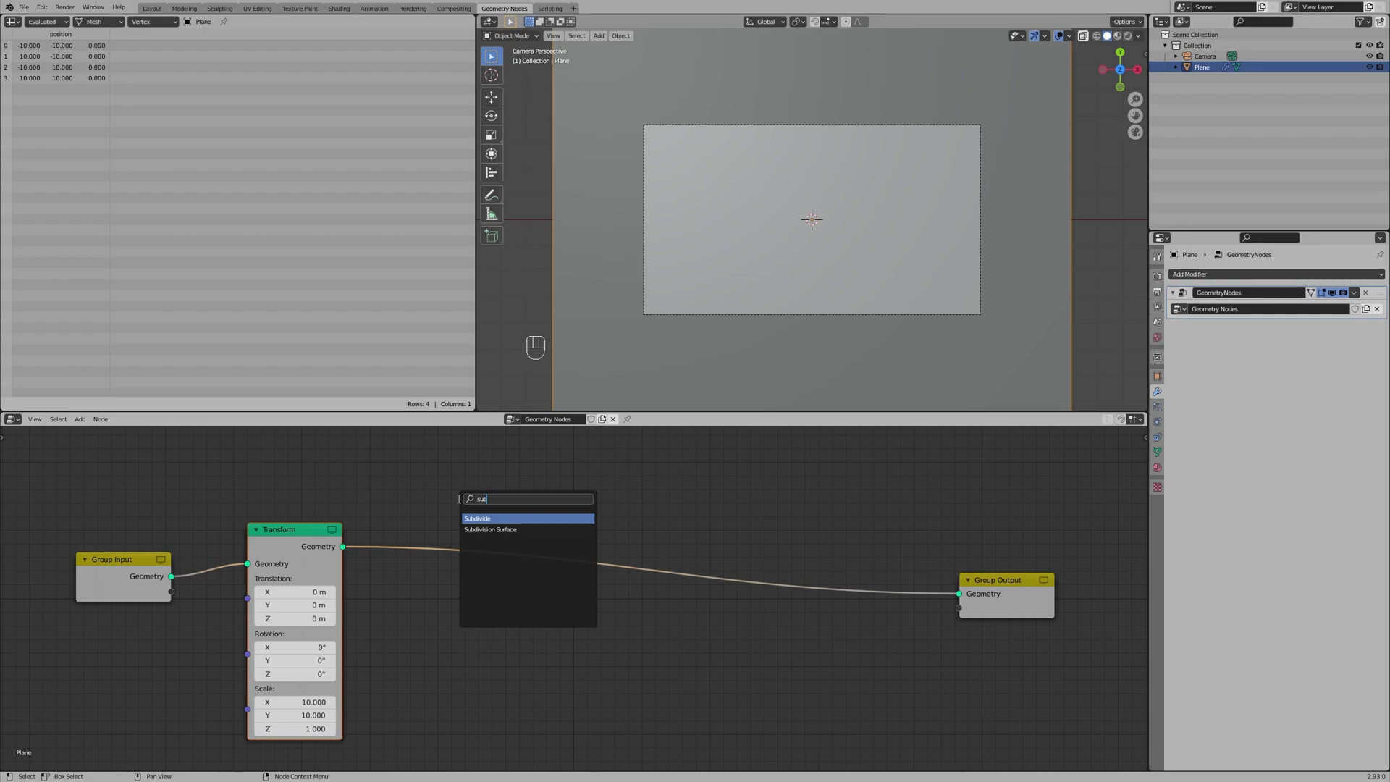
key("Return")
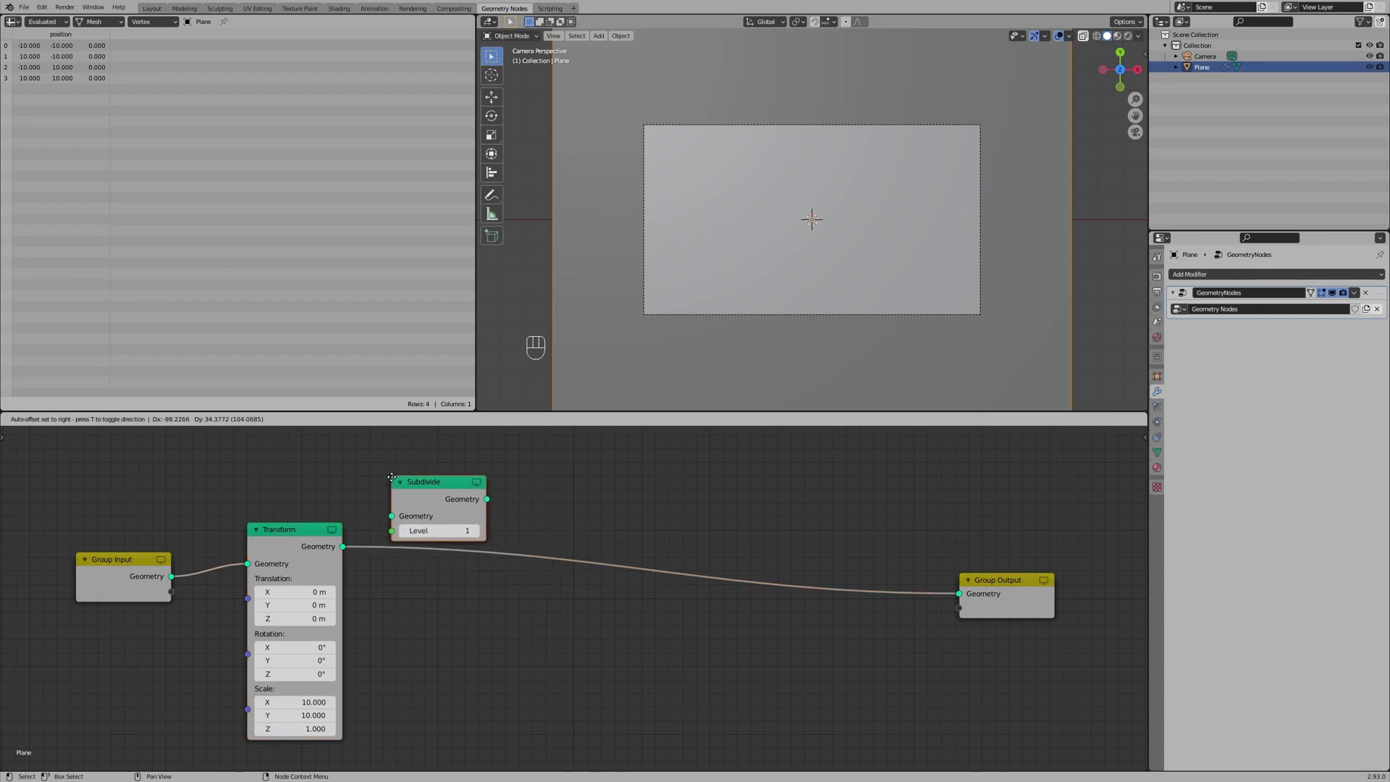
left_click(403, 513)
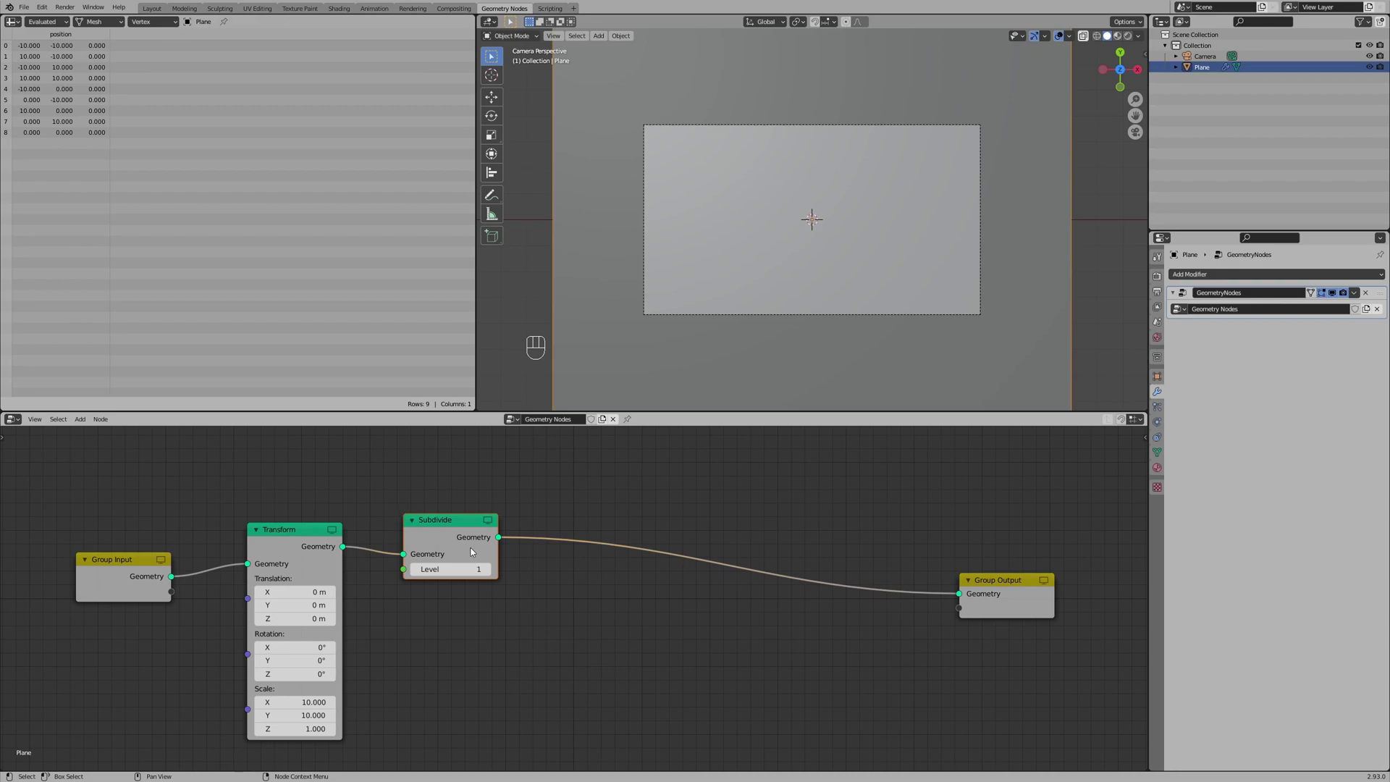
Display the viewport as wireframe and raise the Subdivide node's level to 5
left_click(1083, 36)
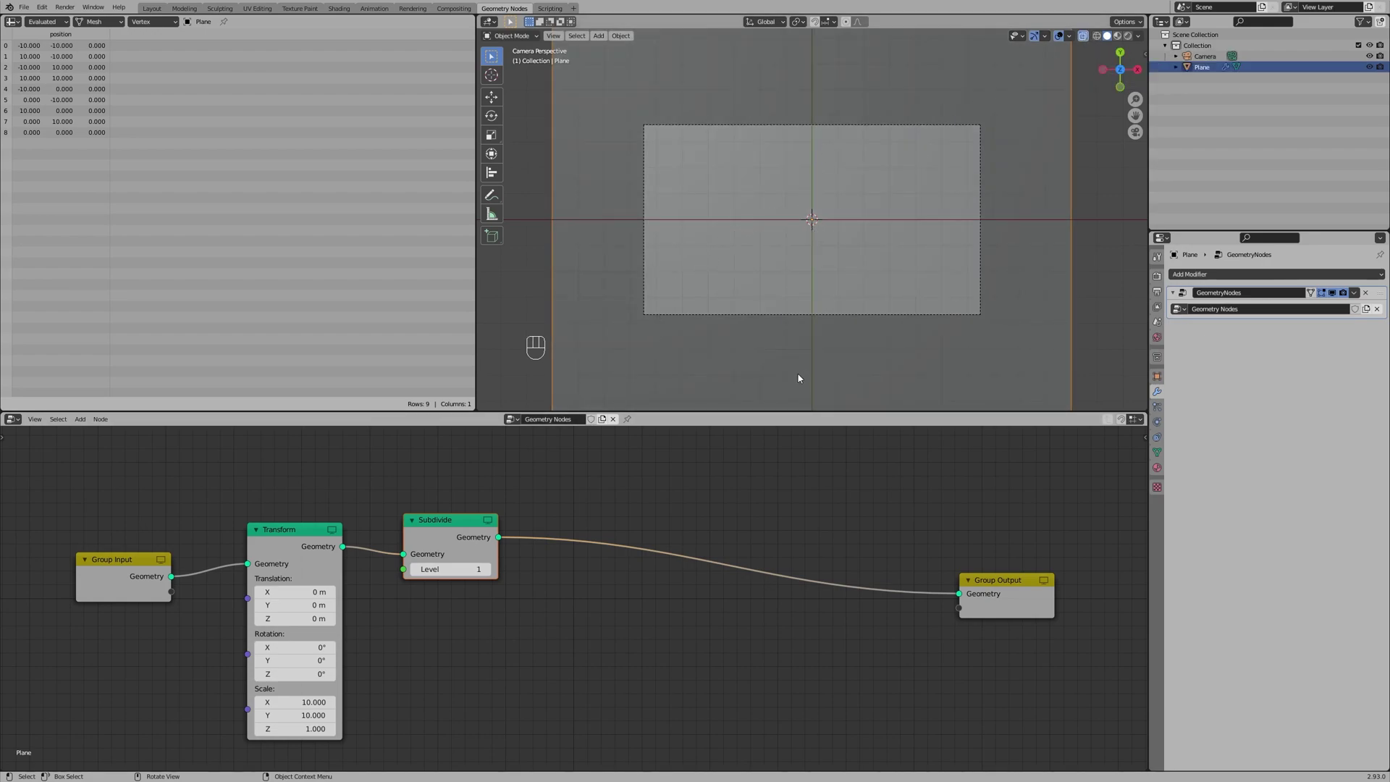
left_click(487, 570)
left_click(487, 570)
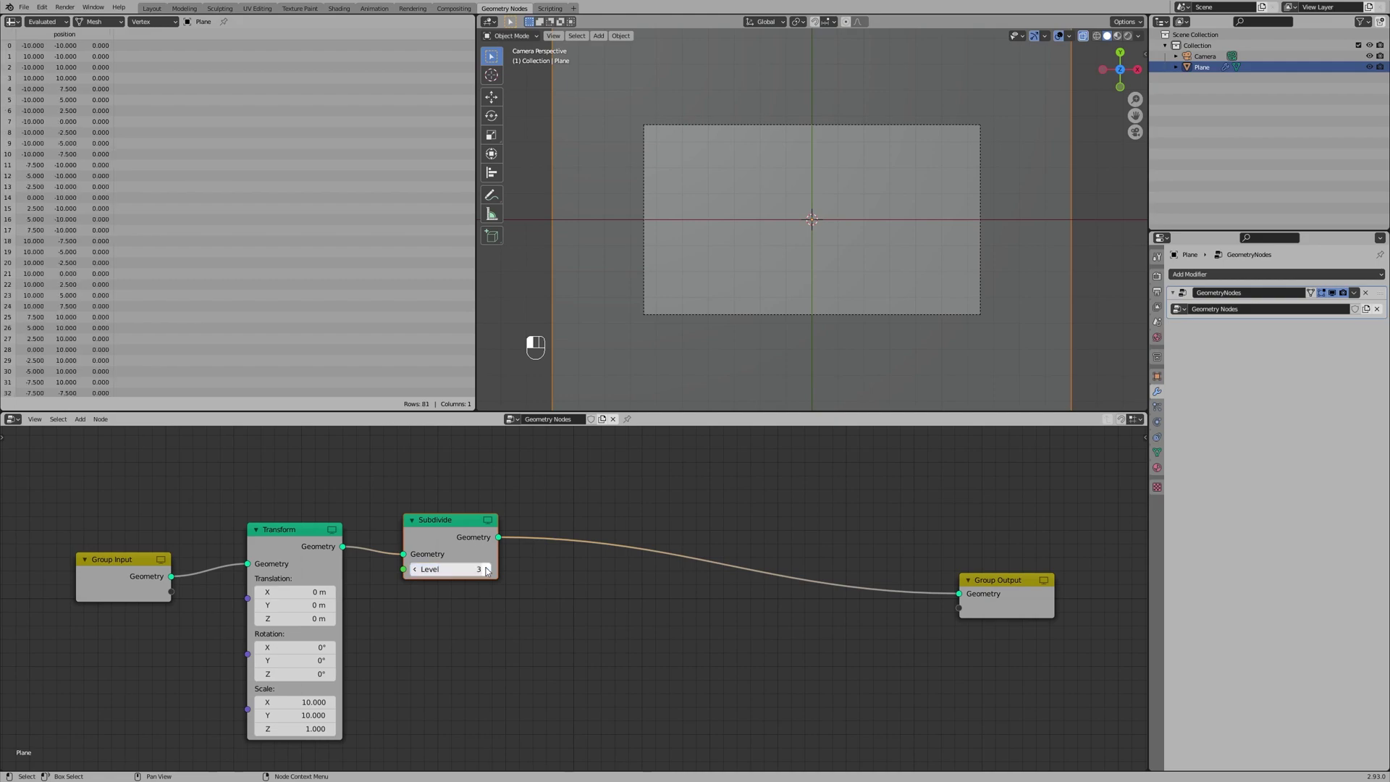
left_click(1096, 36)
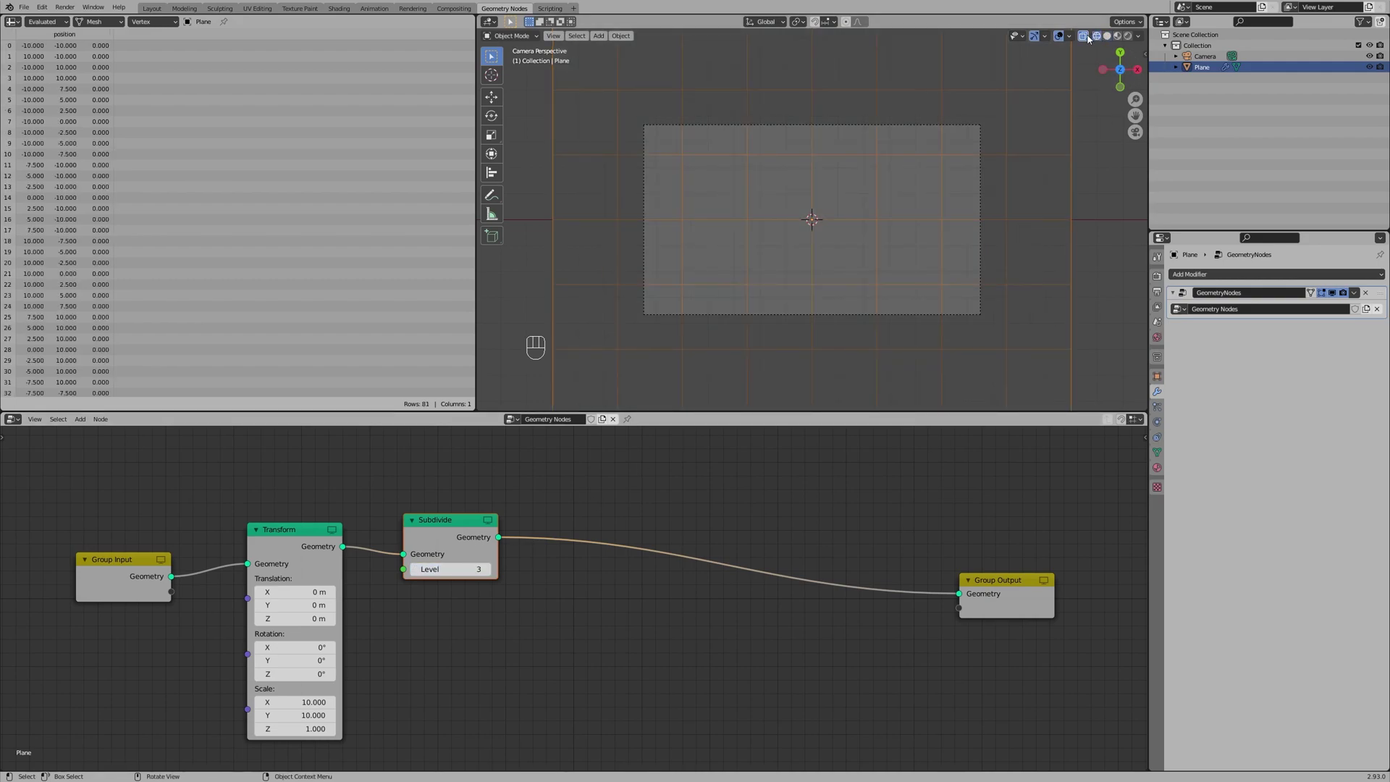
left_click(485, 569)
left_click(486, 570)
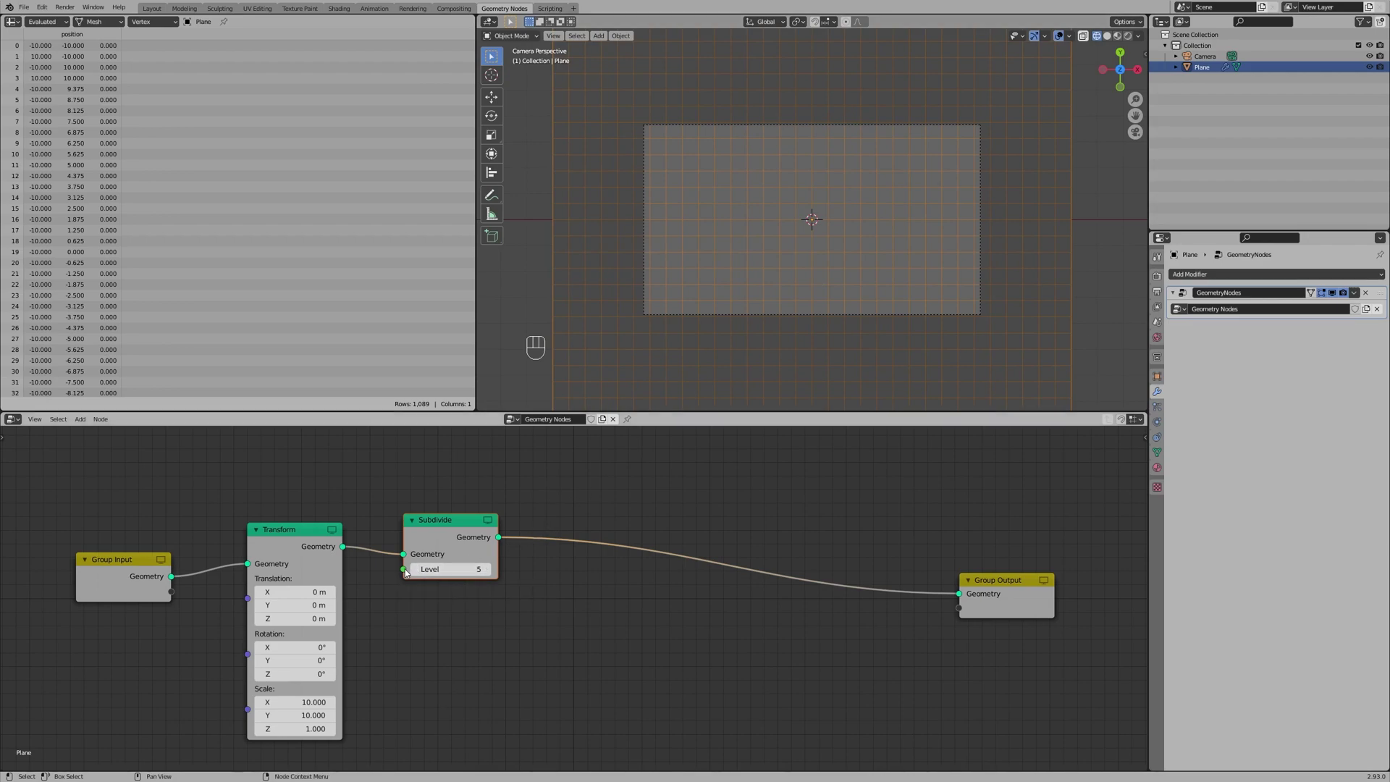
Expose the Subdivide node's Level as a new Group Input socket and rename that input to Resolution
left_click_drag(404, 570, 392, 575)
left_click_drag(309, 577, 171, 592)
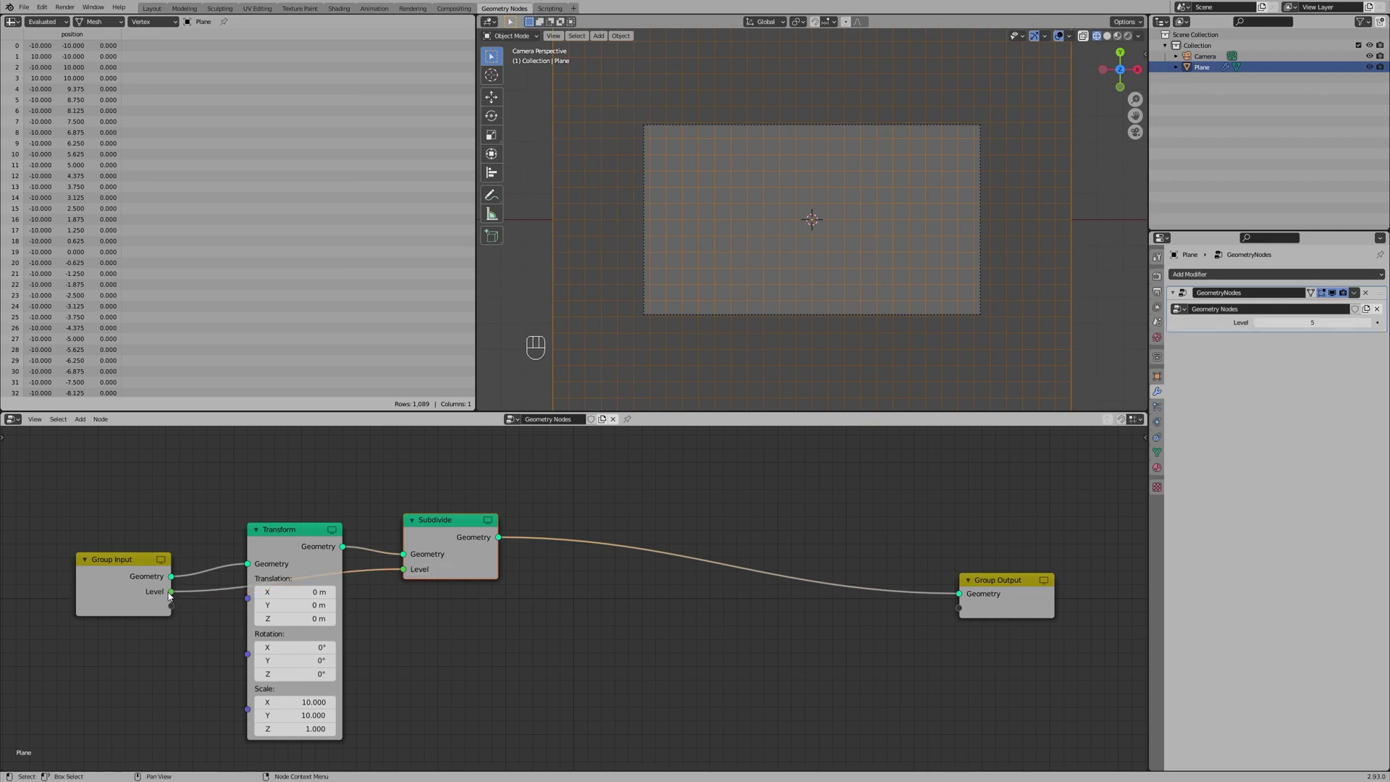
left_click(147, 592)
key("n")
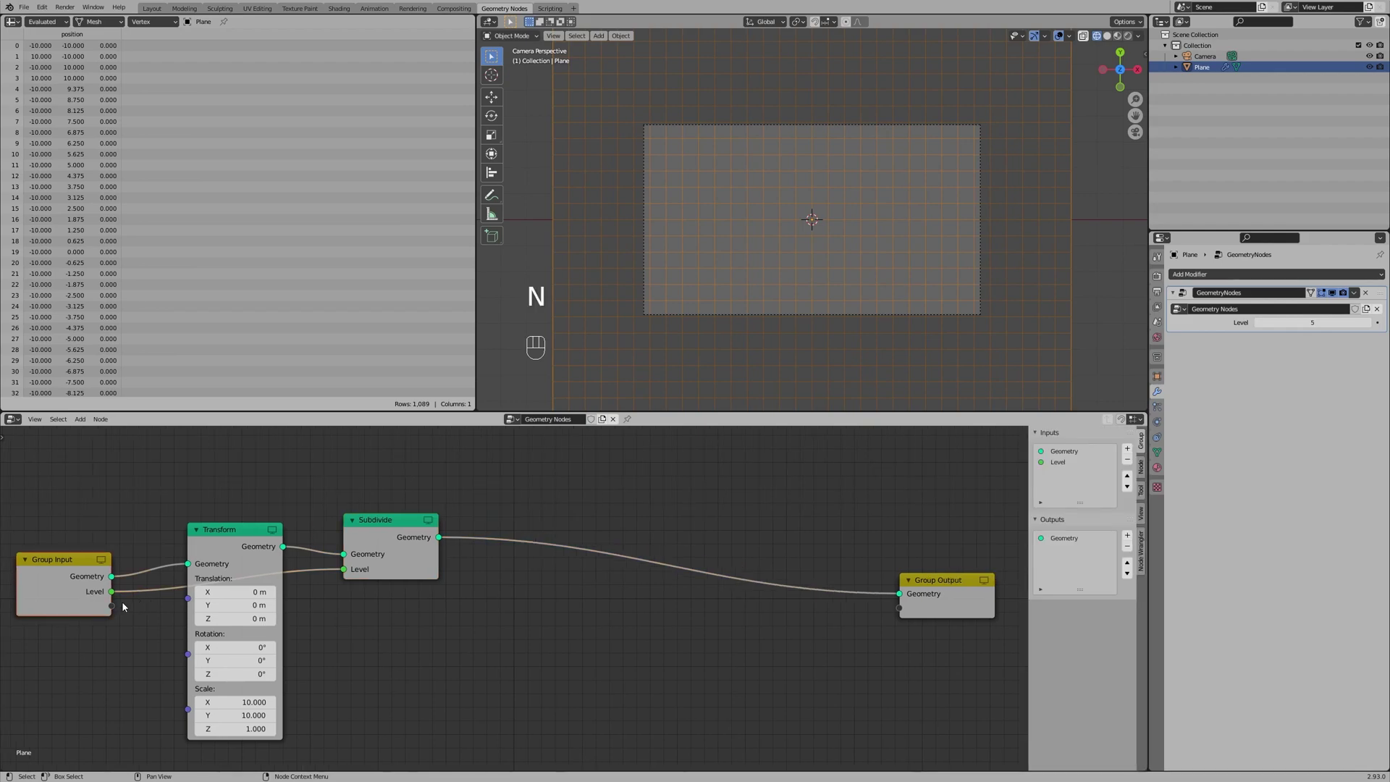
left_click(1060, 463)
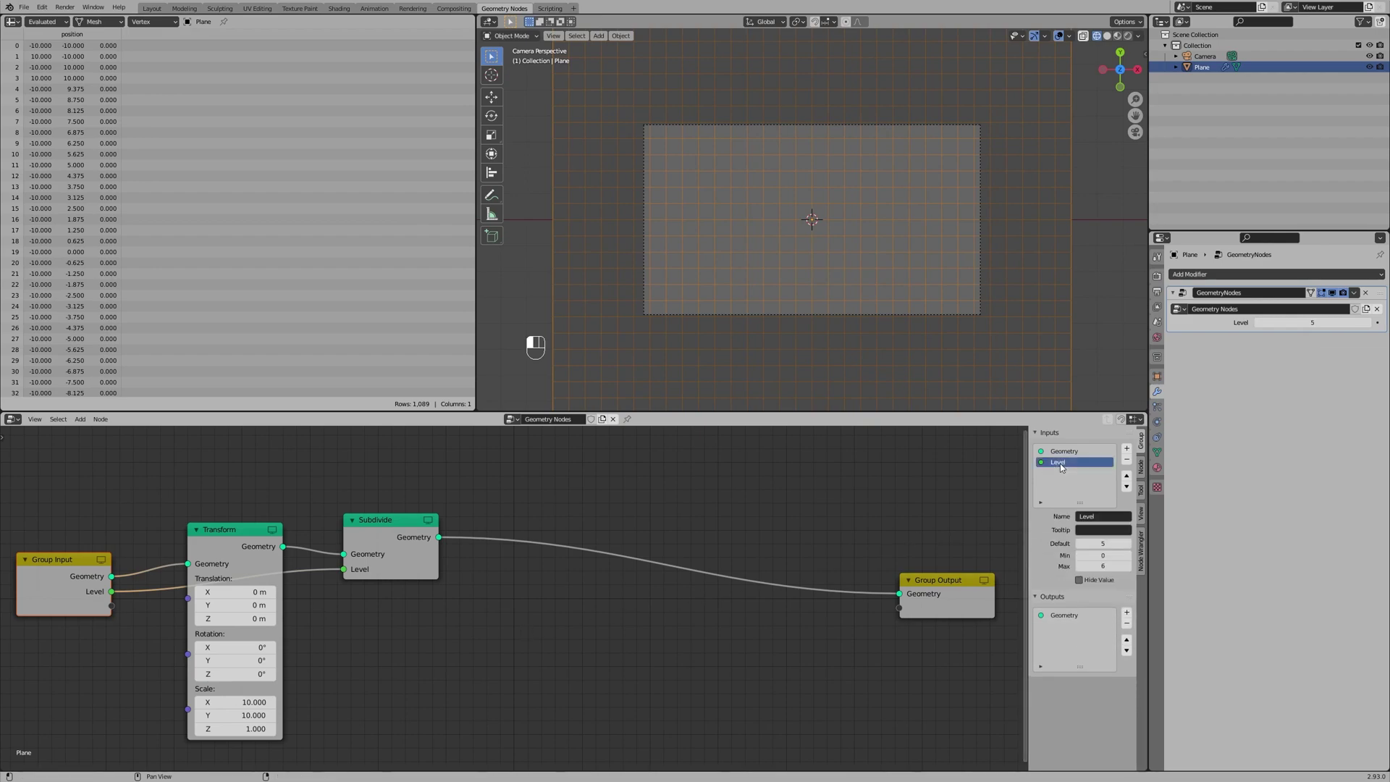
type("Resolution")
key("Return")
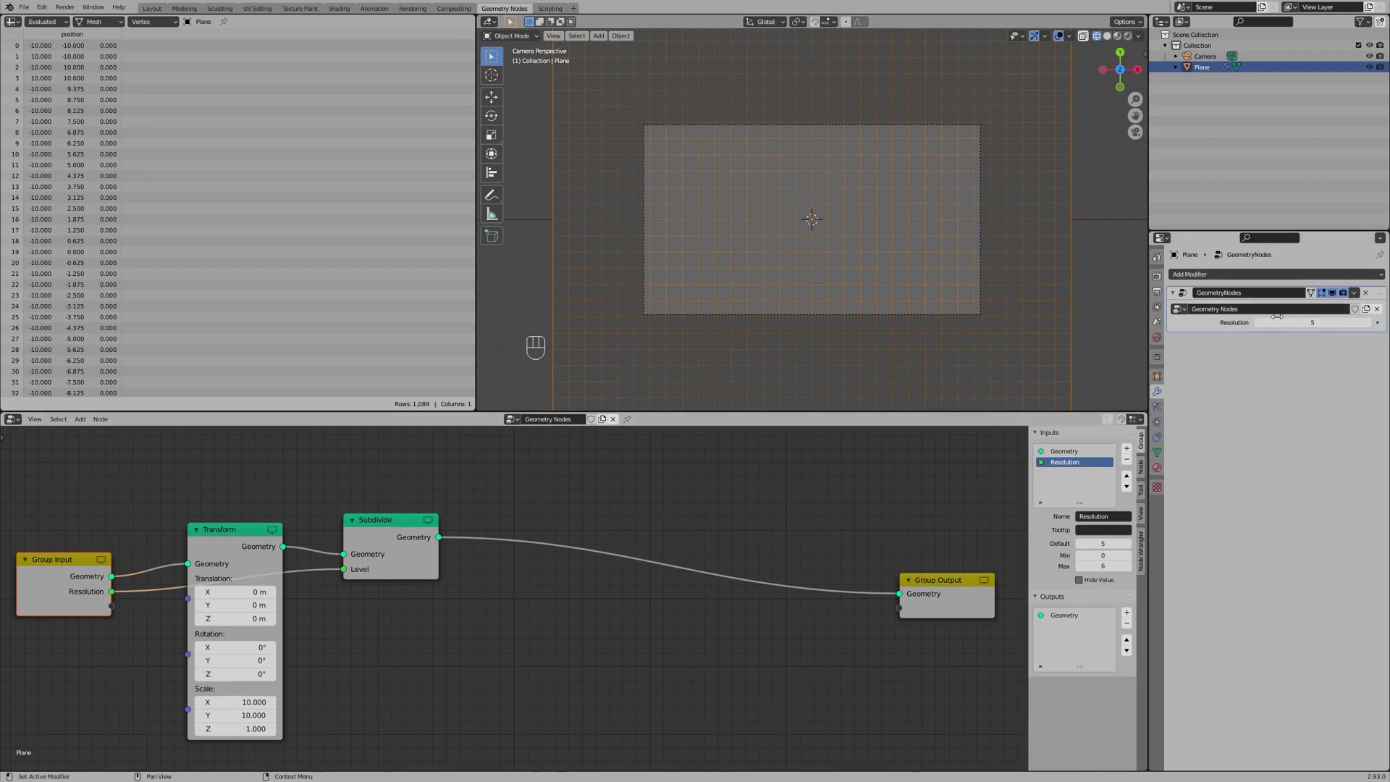
Set the plane's Geometry Nodes modifier Resolution to 4
left_click(1259, 324)
left_click(1259, 324)
left_click(1368, 324)
left_click(1368, 324)
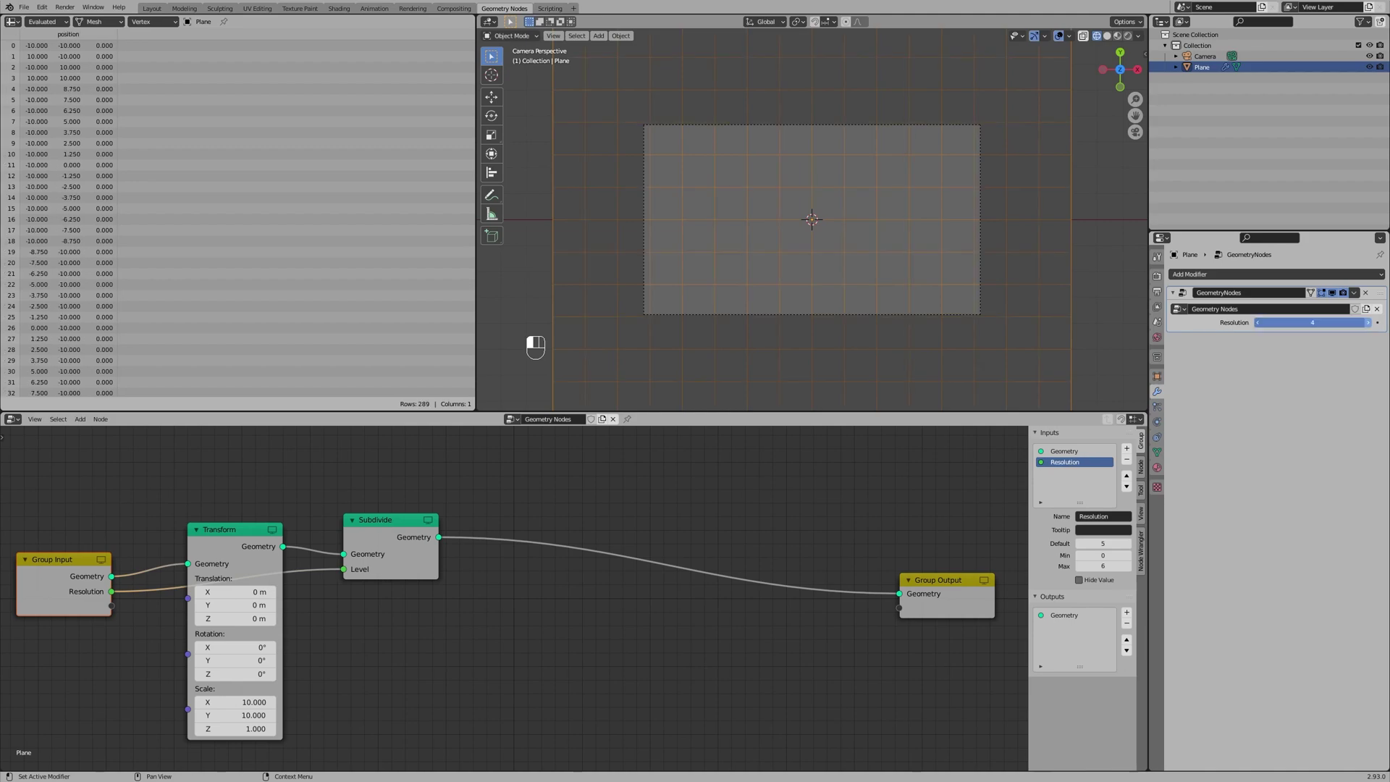
left_click(1259, 323)
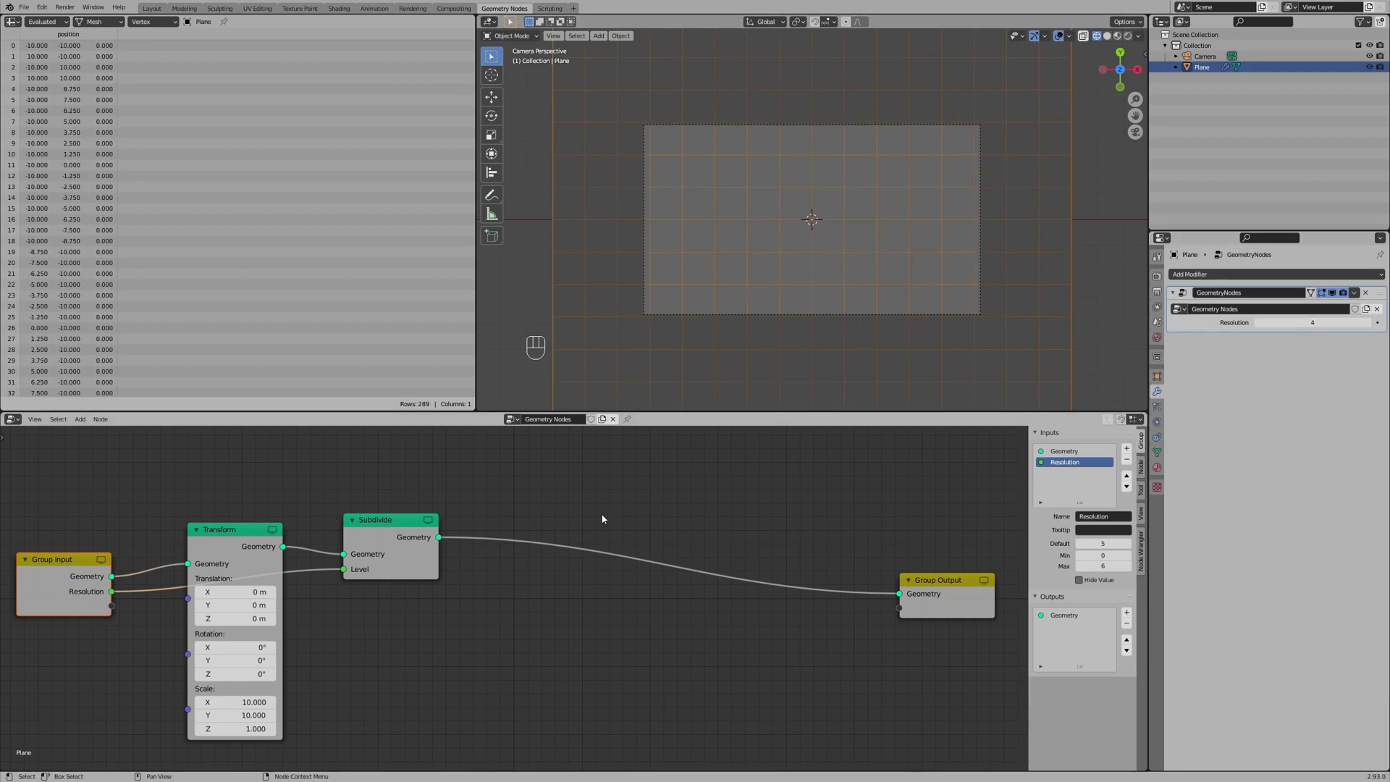
Insert a Triangulate node on the link between Subdivide and Group Output
key("shift+a")
left_click(541, 544)
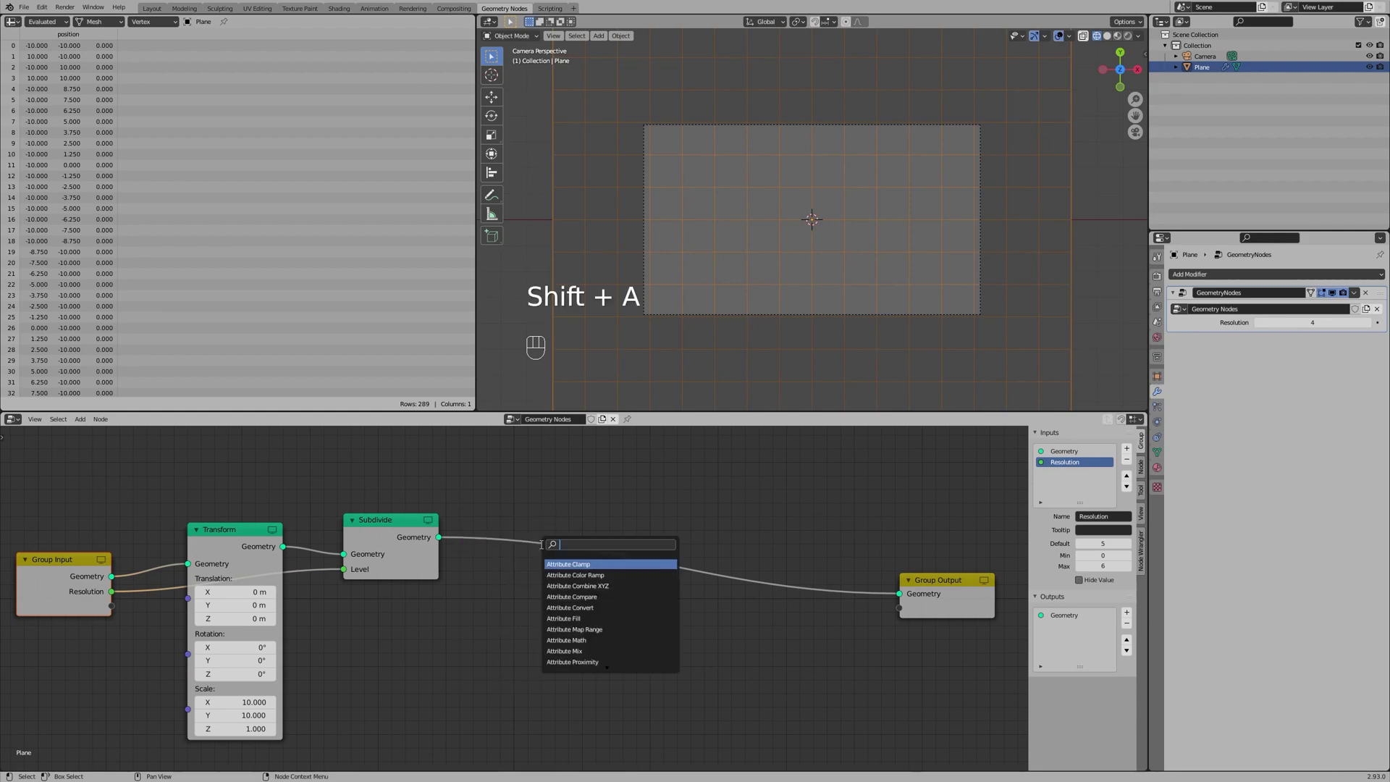
type("tri")
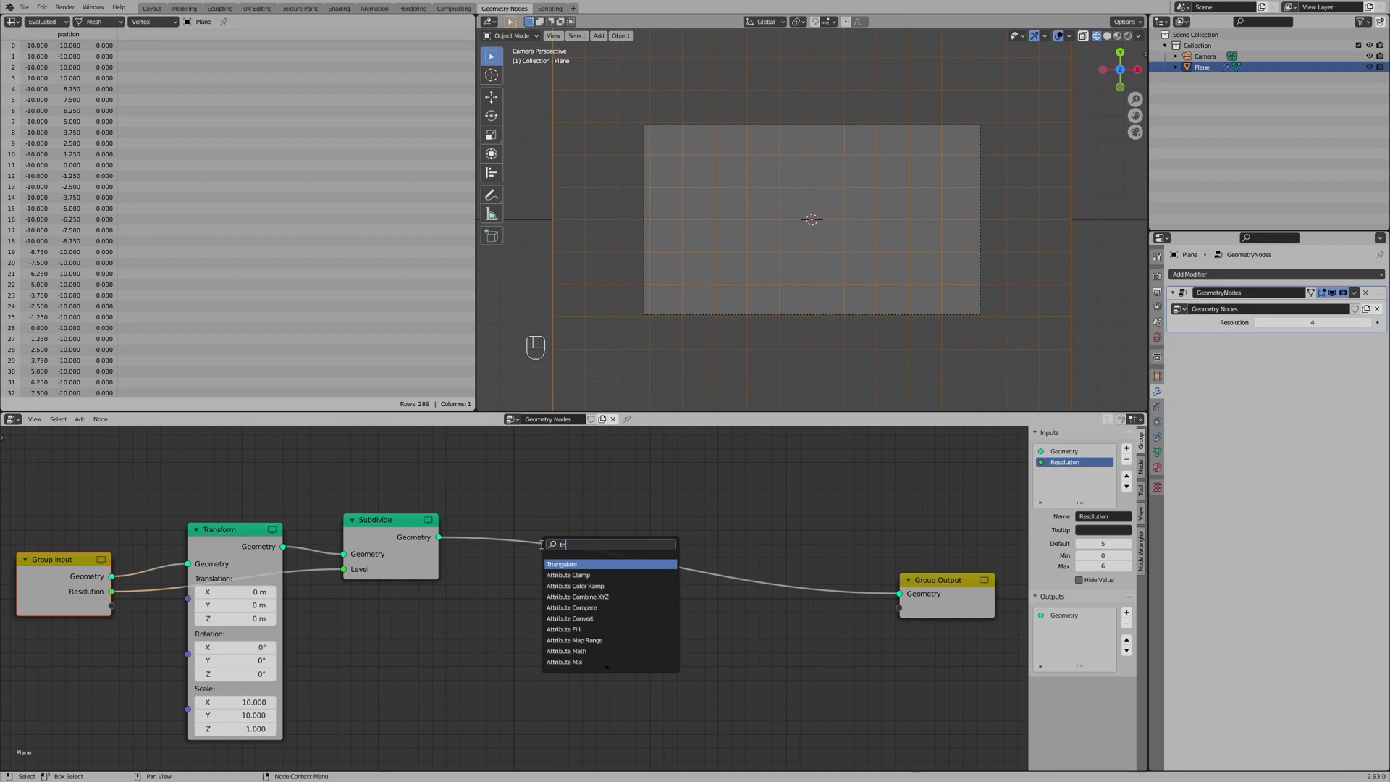
key("Return")
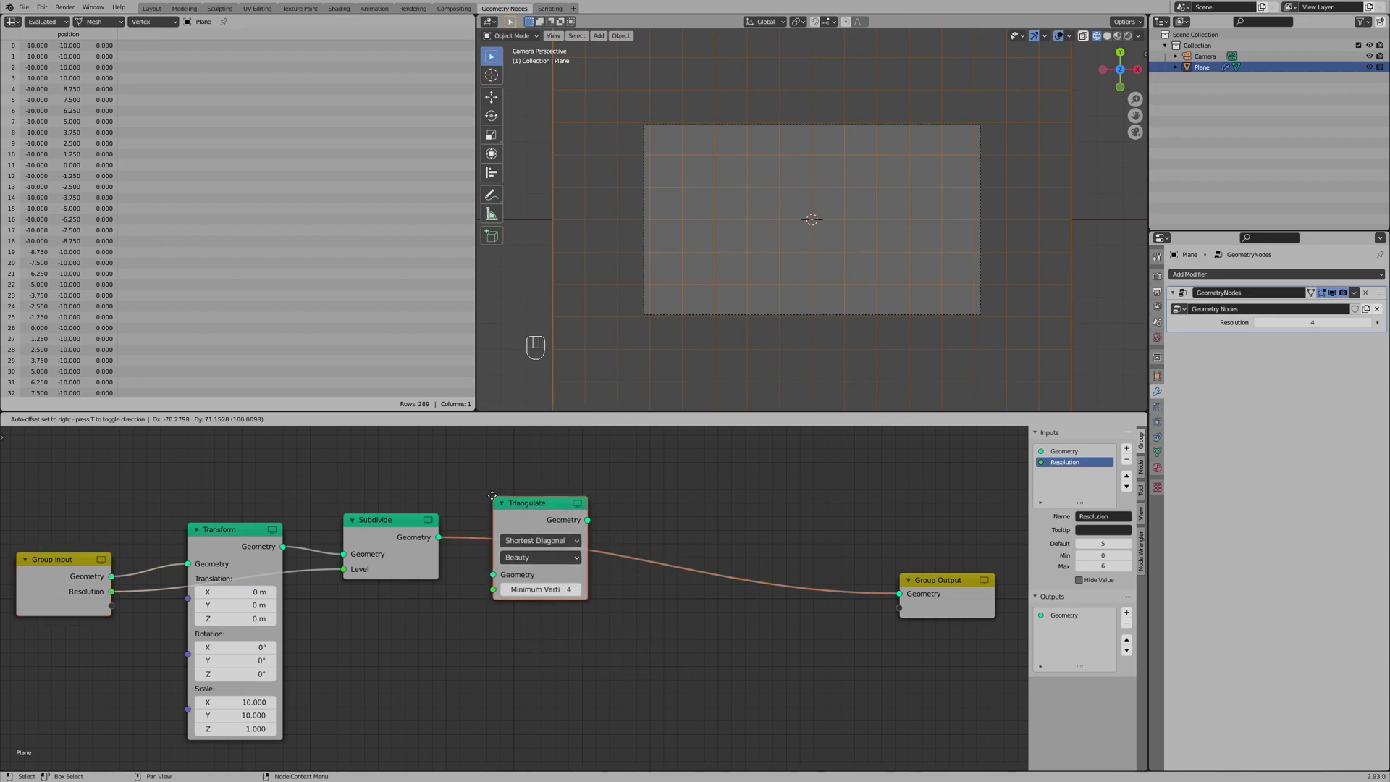
left_click(493, 509)
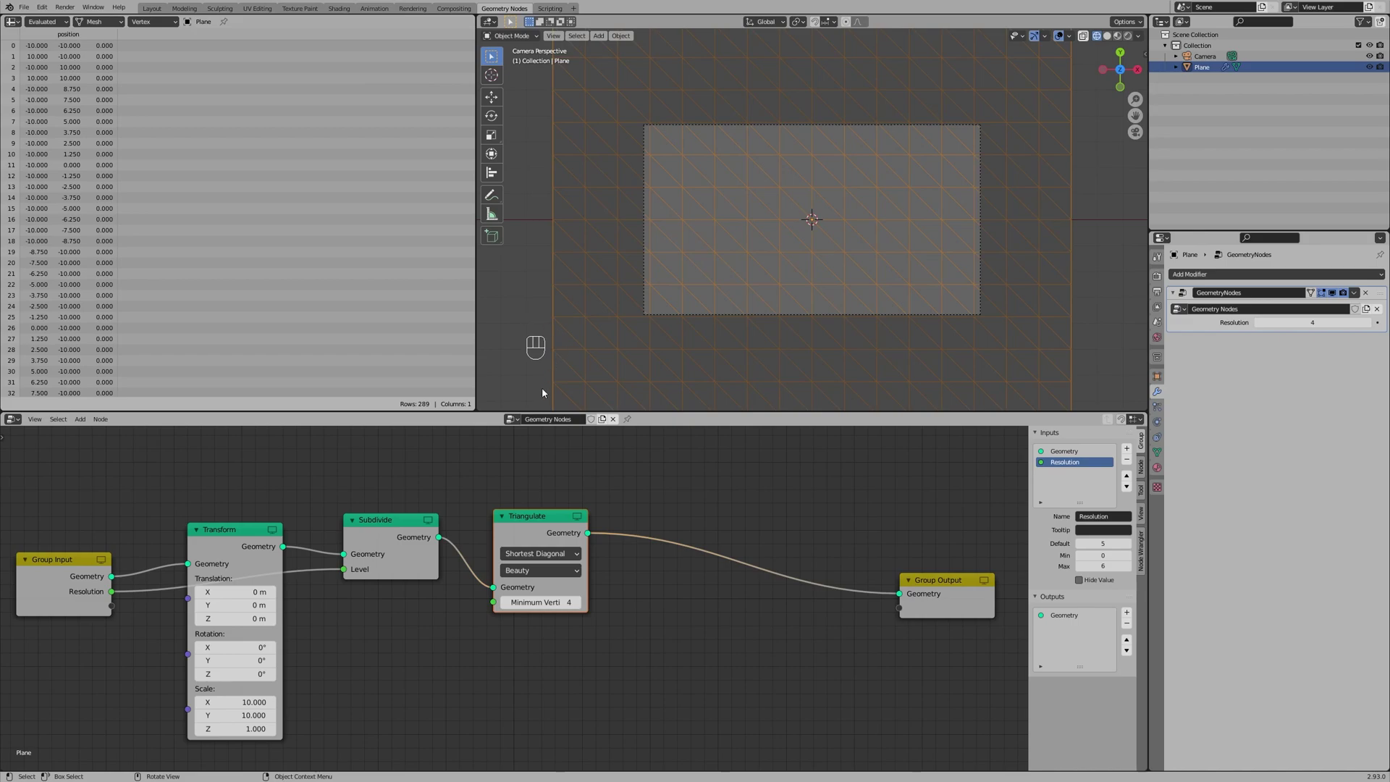
Insert an Attribute Randomize node on the link between Triangulate and Group Output
middle_click_drag(731, 523, 628, 507)
middle_click_drag(459, 494, 670, 512)
key("shift+a")
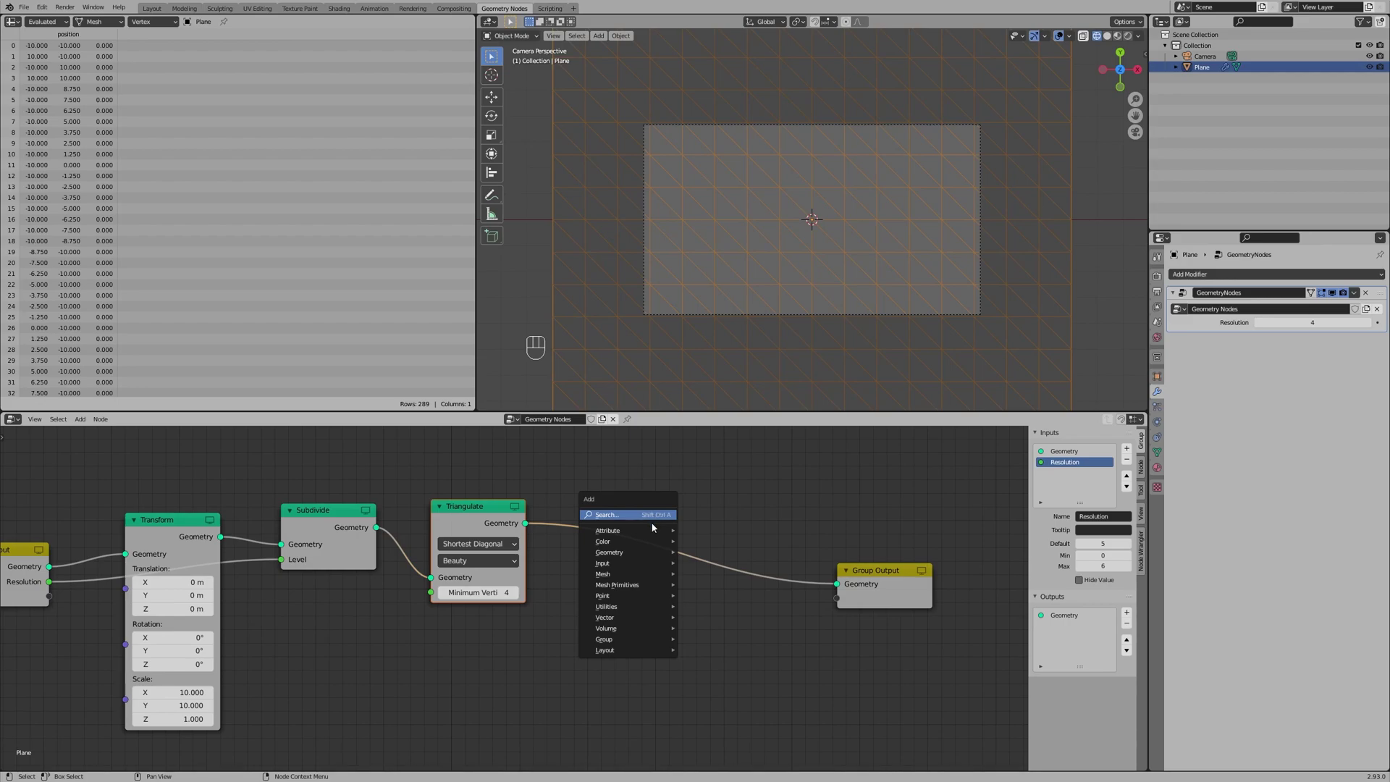
mouse_move(649, 535)
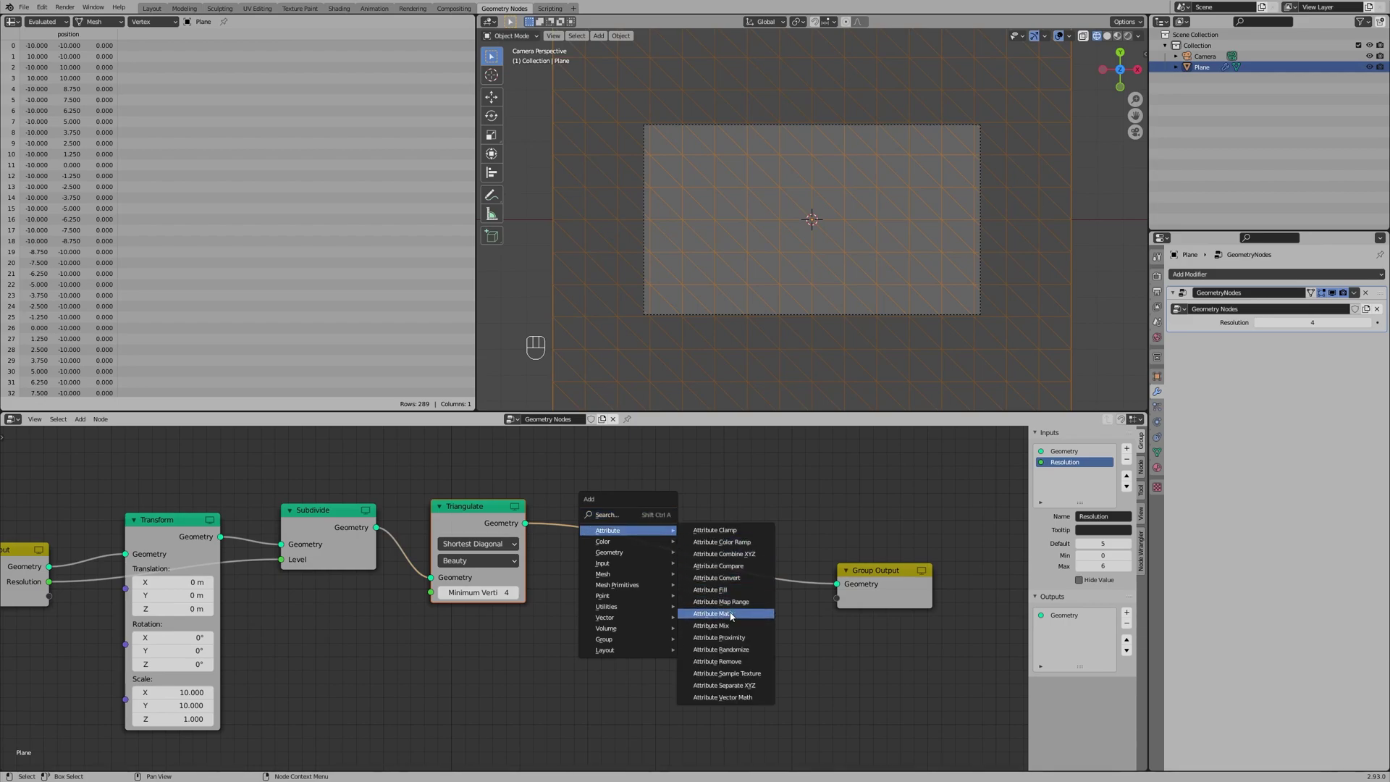
left_click(735, 650)
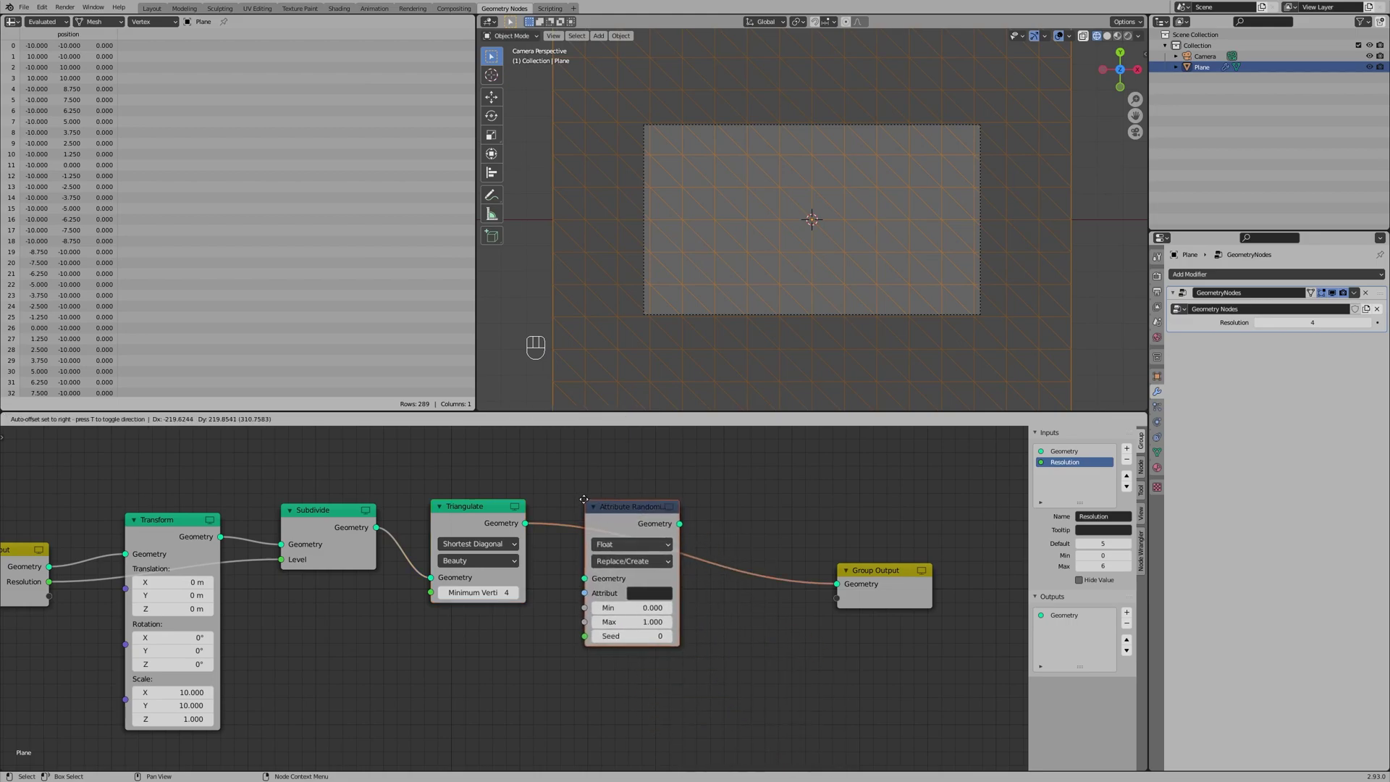
left_click(575, 496)
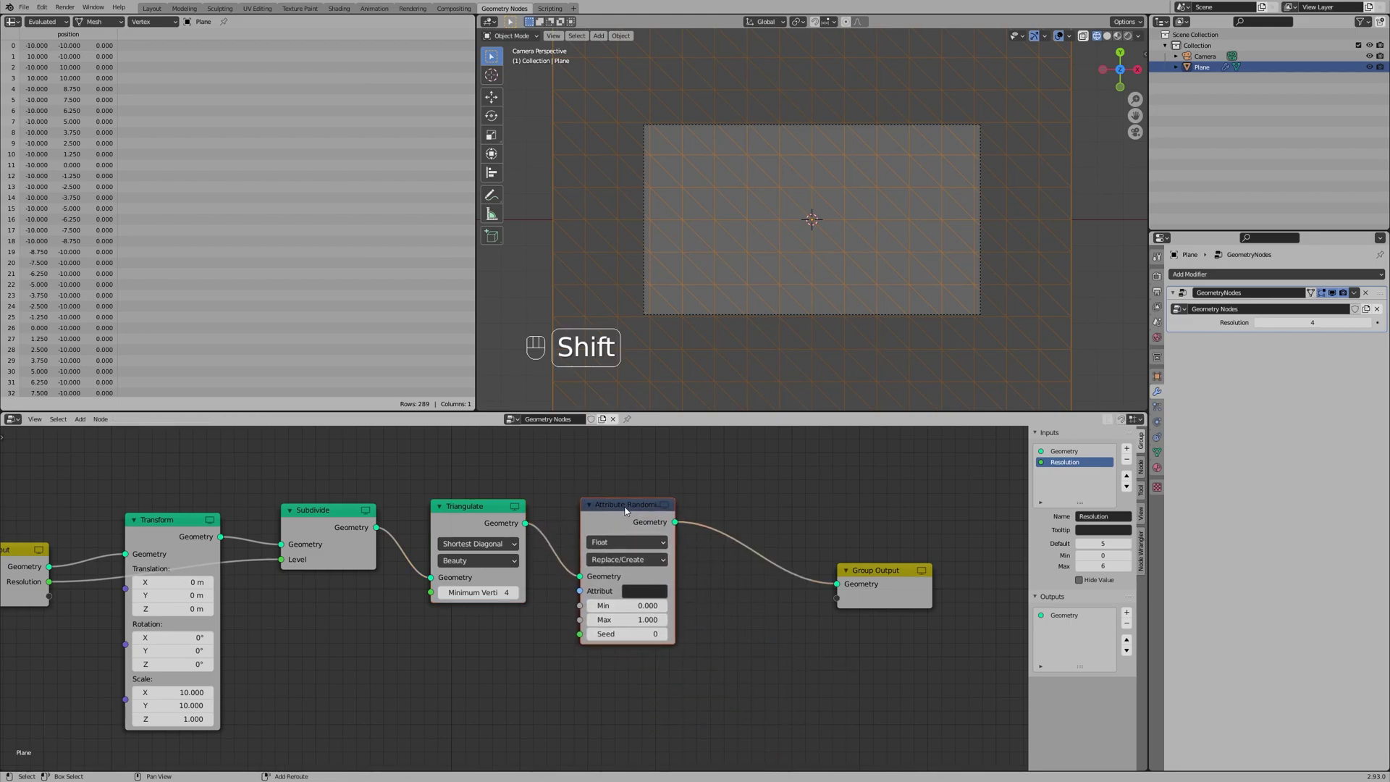
Duplicate the Attribute Randomize node twice and chain both copies before the Group Output
key("shift+d")
left_click(747, 511)
key("shift+d")
left_click(896, 513)
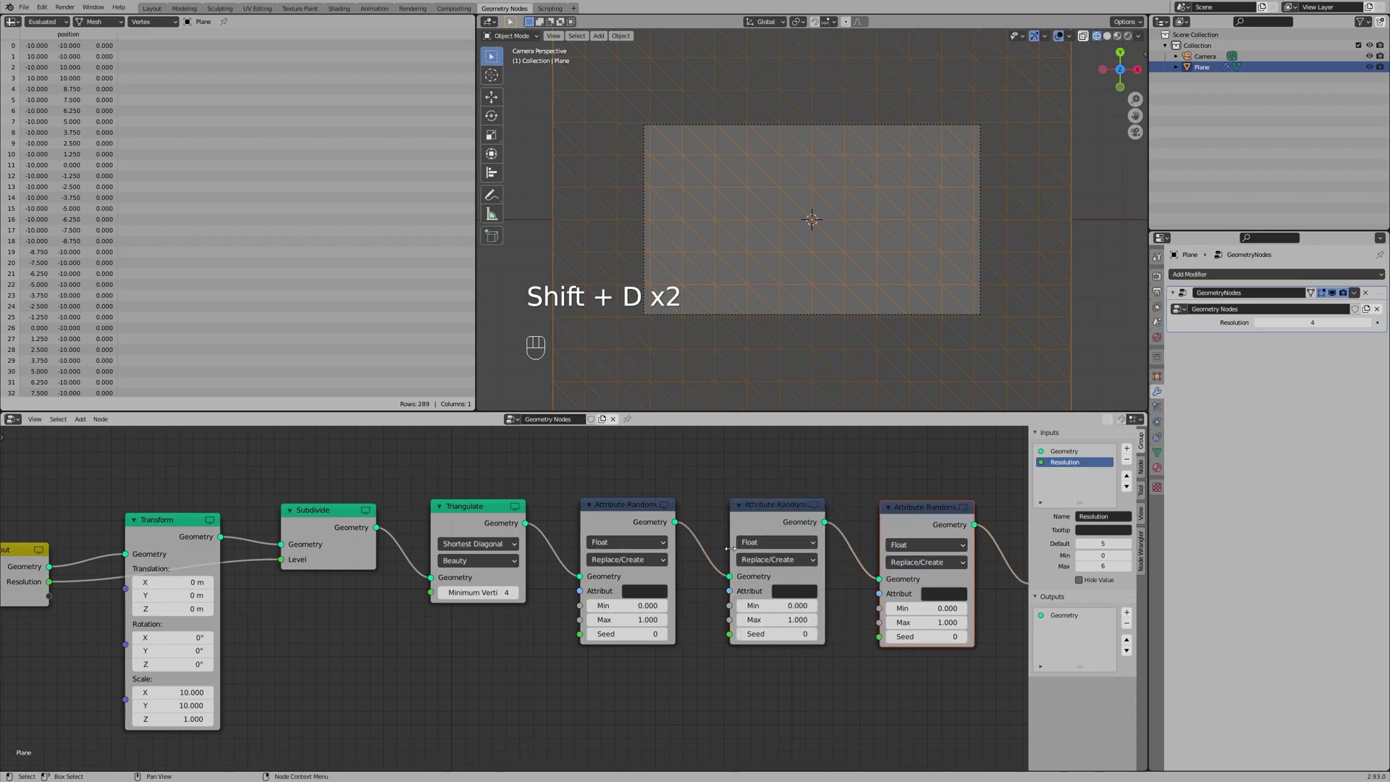
Name the attributes of the three Attribute Randomize nodes rx, ry and rz, in chain order
left_click(656, 592)
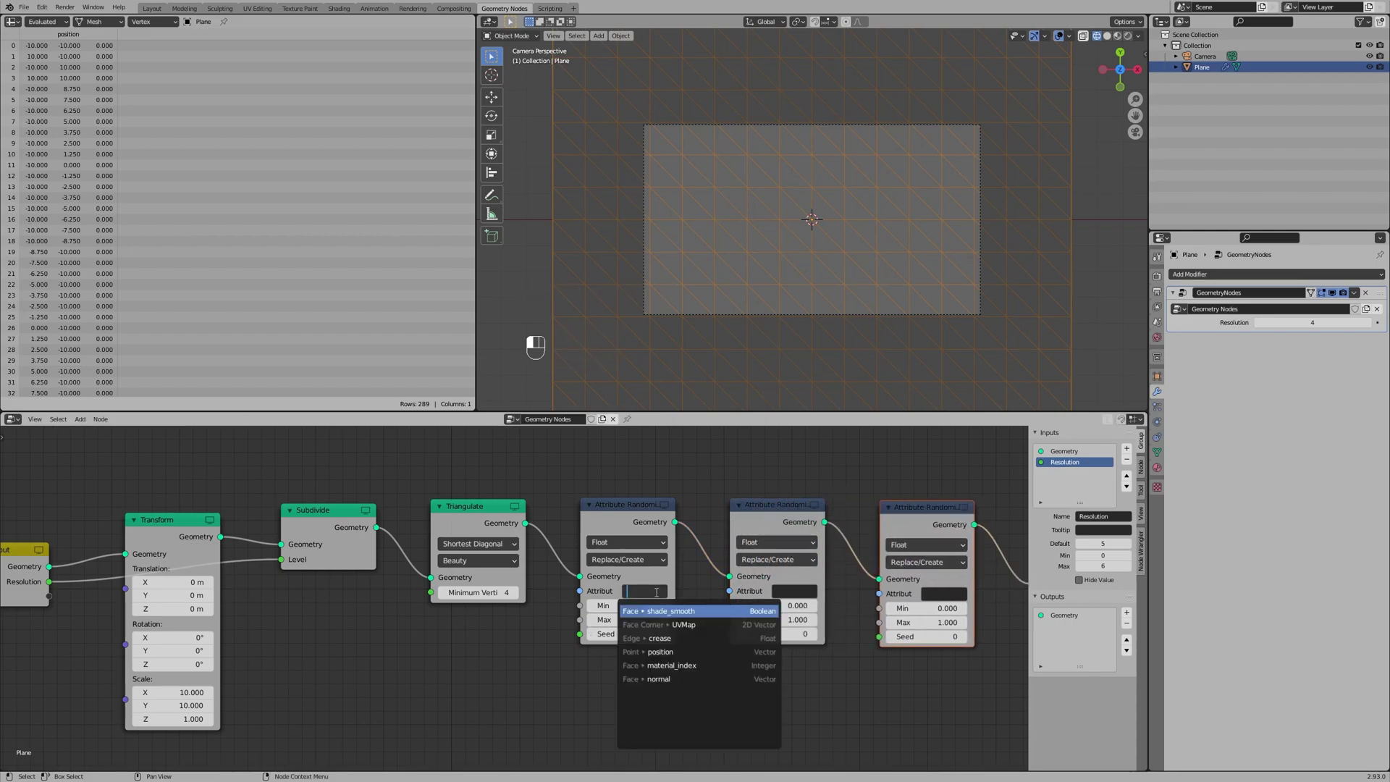
type("rx")
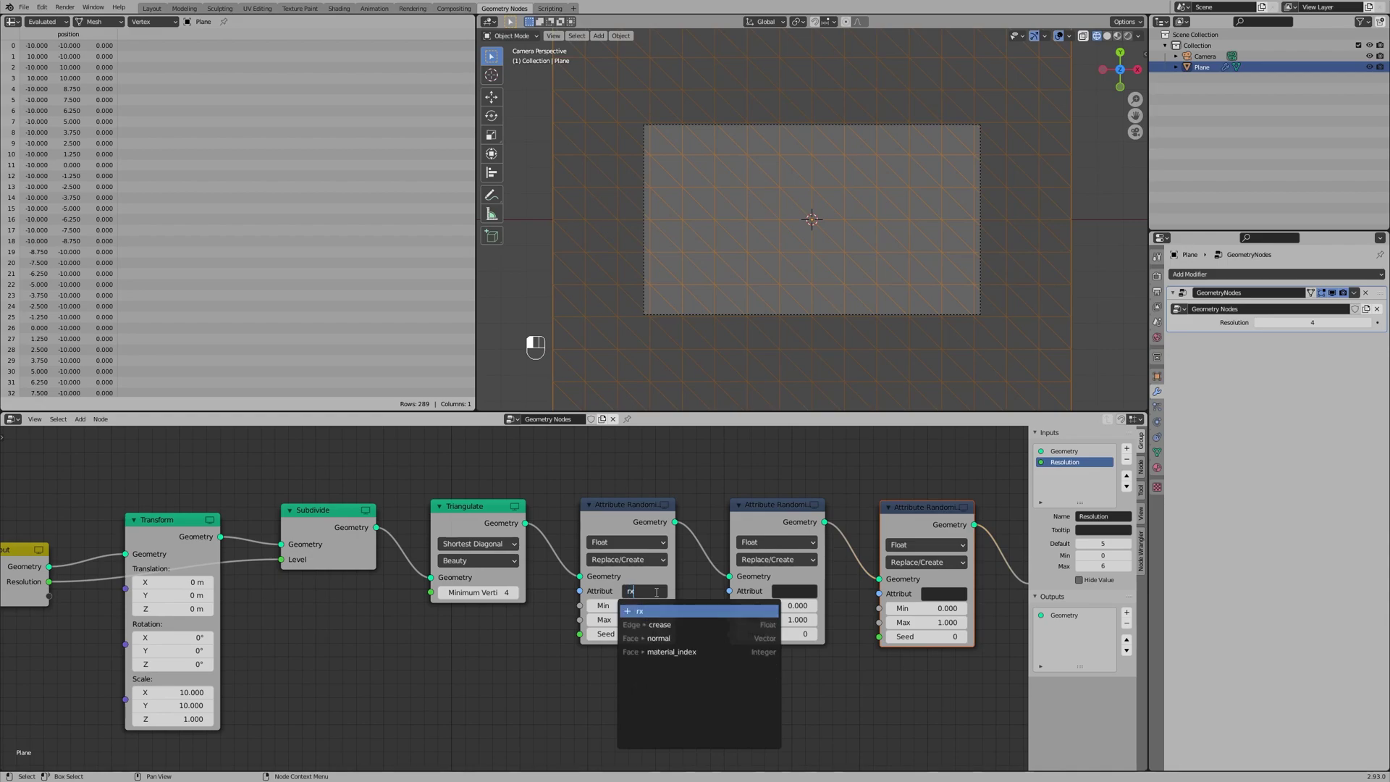
key("Return")
left_click(785, 590)
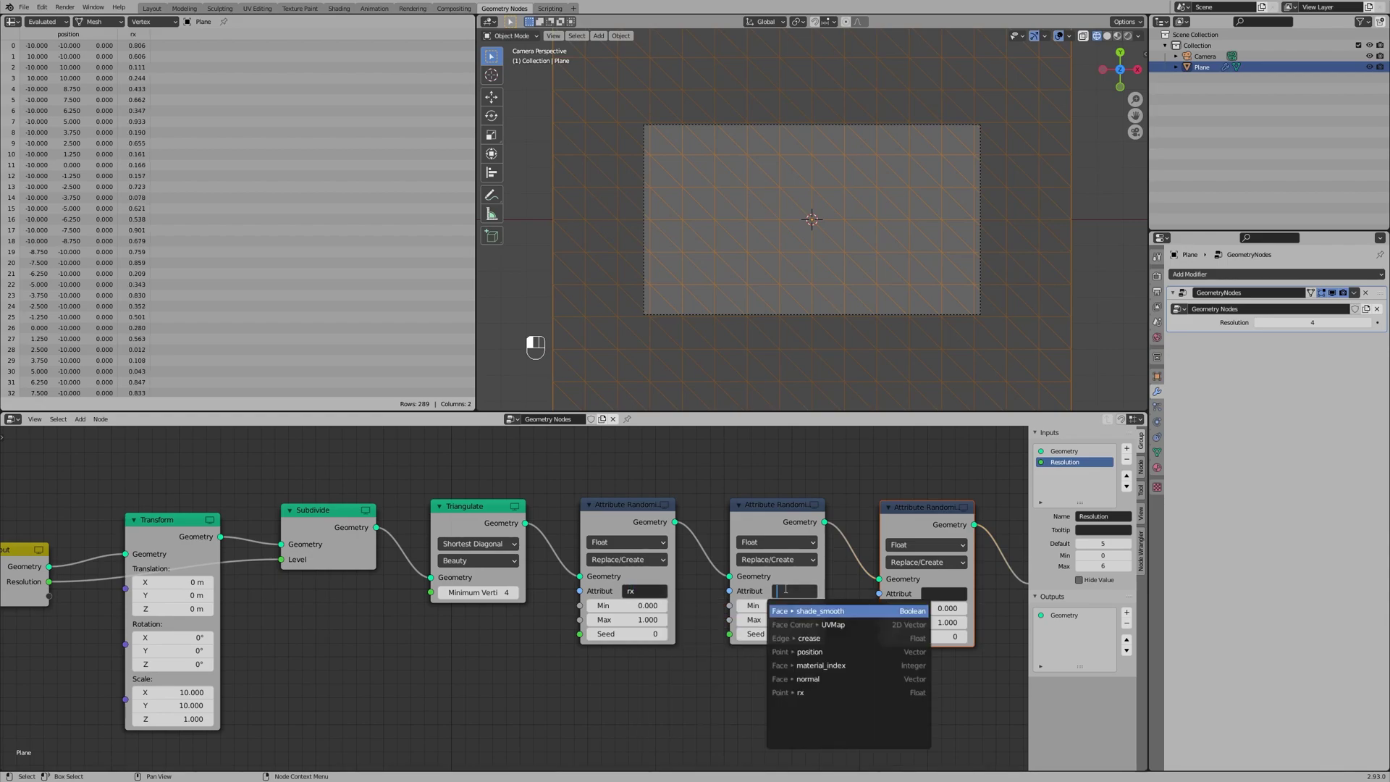
type("ry")
key("Return")
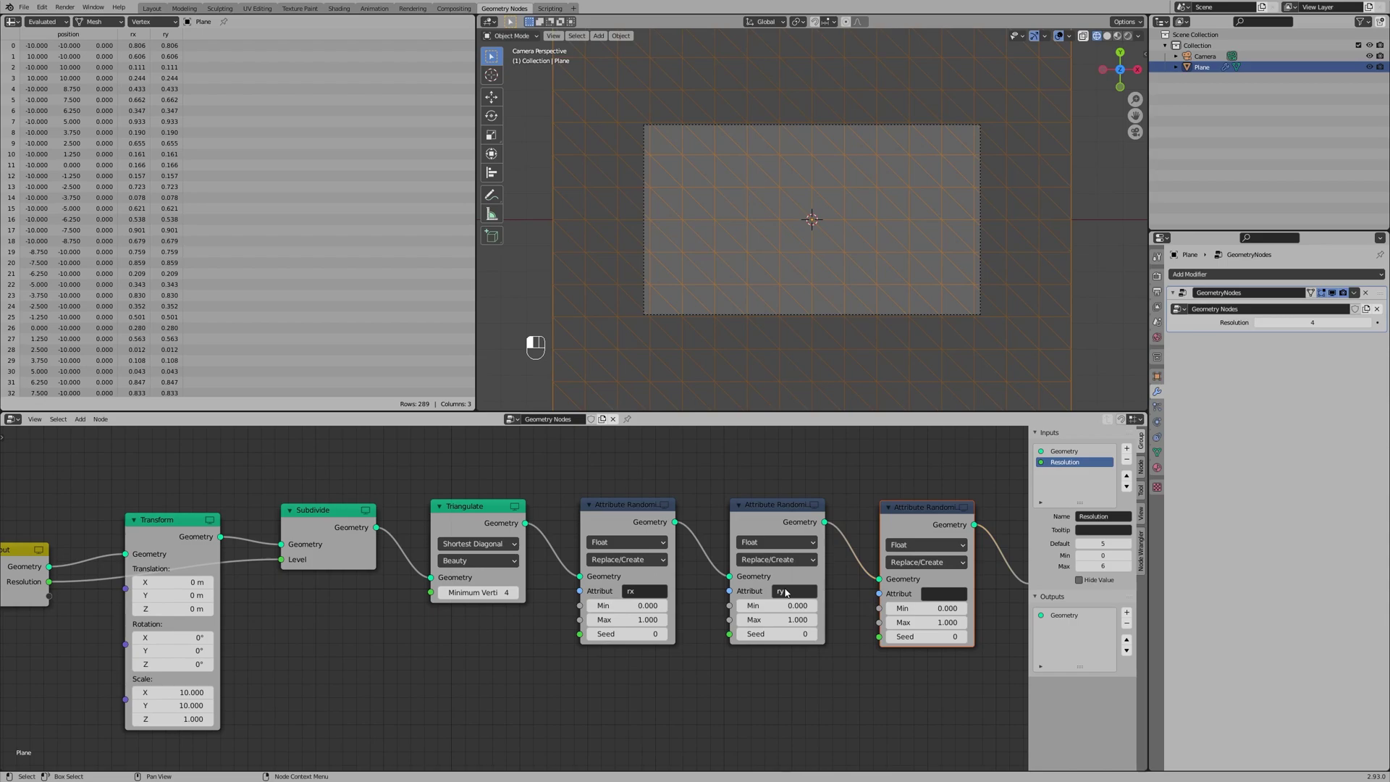
left_click(938, 592)
type("rz")
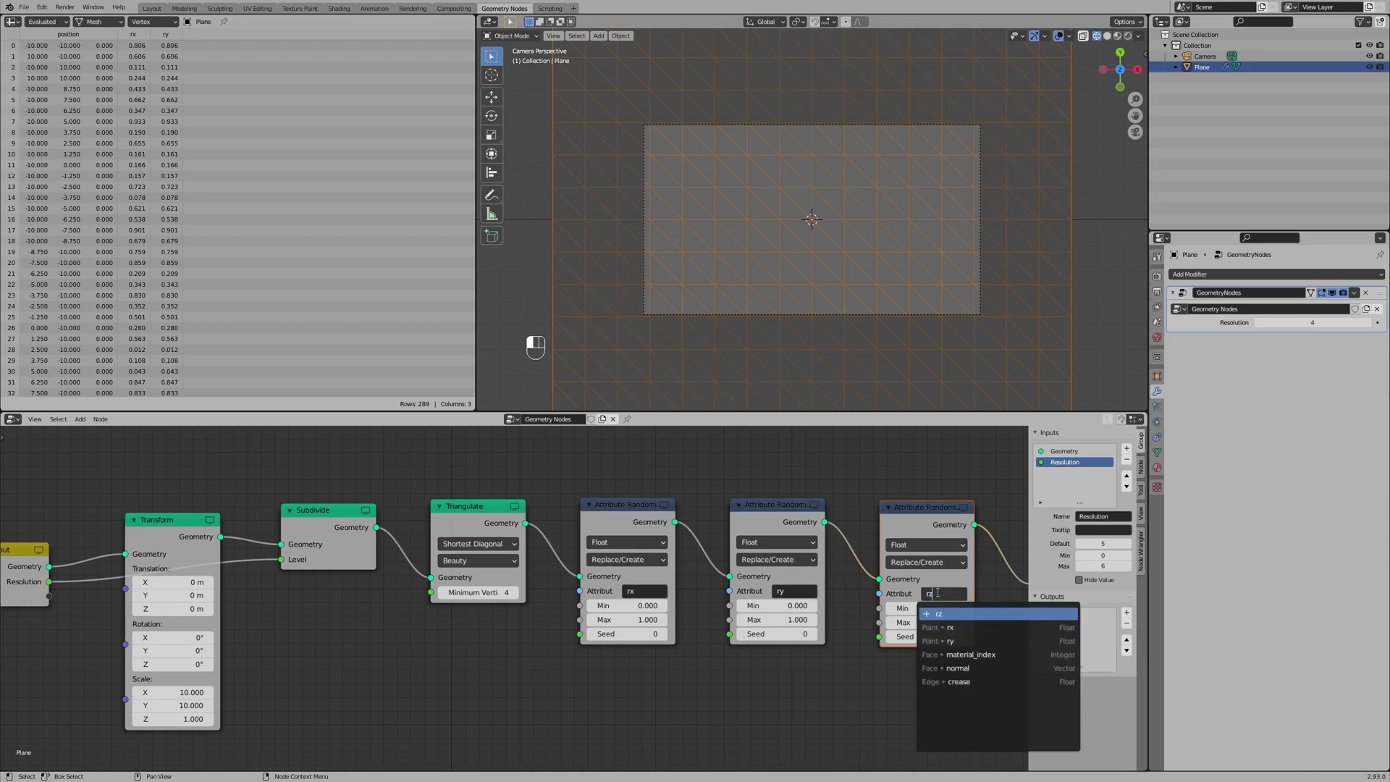
key("Return")
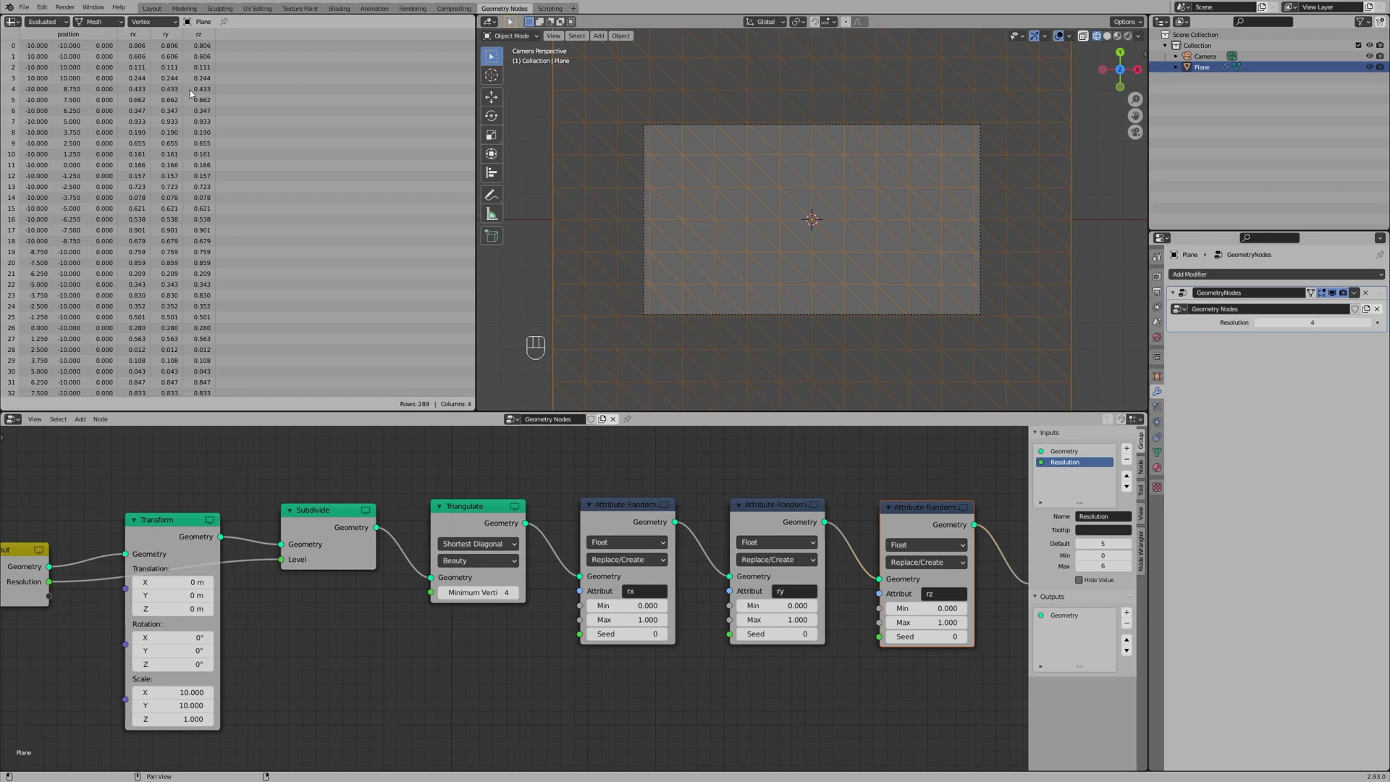
Expose the Max values of the rx, ry and rz Attribute Randomize nodes as three separate Group Input sockets, in that order
scroll(194, 230, "down", 4)
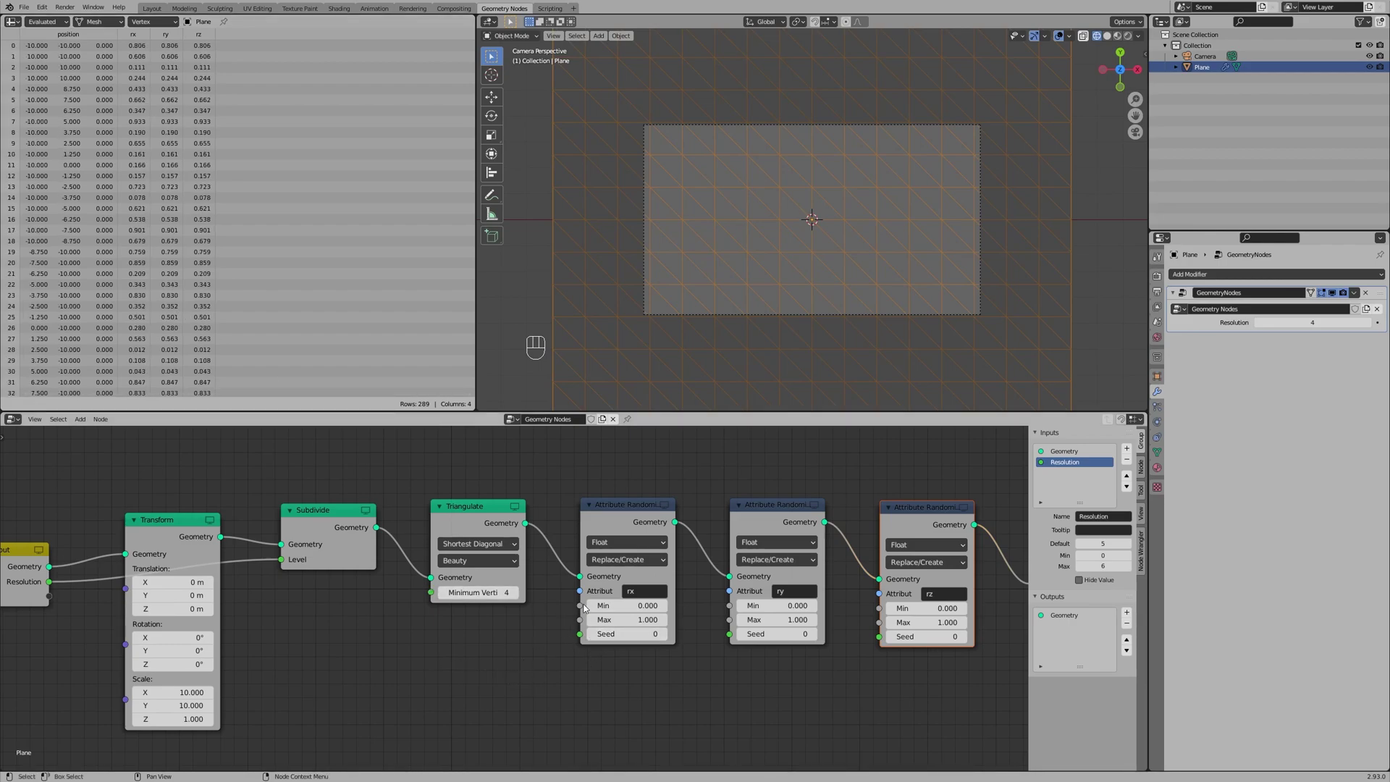
left_click_drag(580, 620, 49, 598)
middle_click_drag(65, 604, 207, 611)
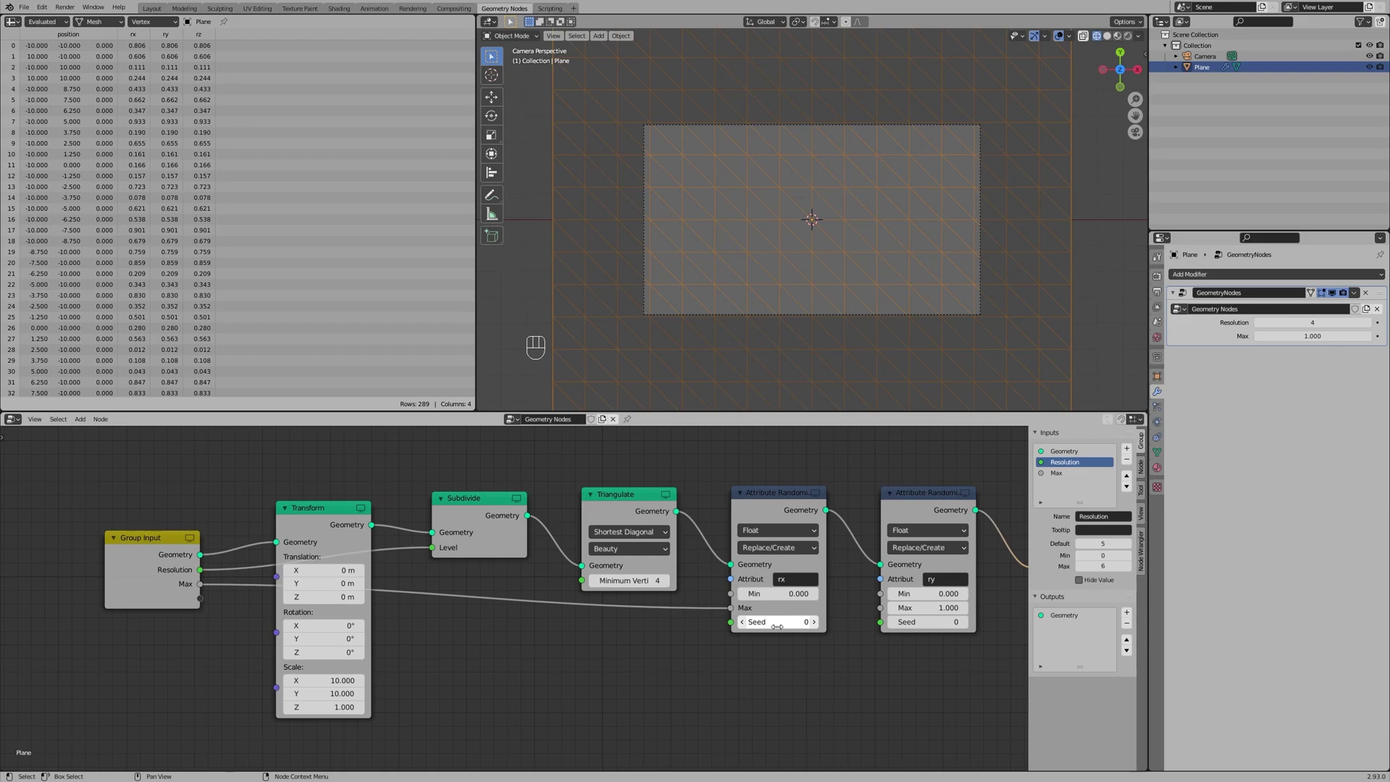
middle_click_drag(869, 658, 758, 638)
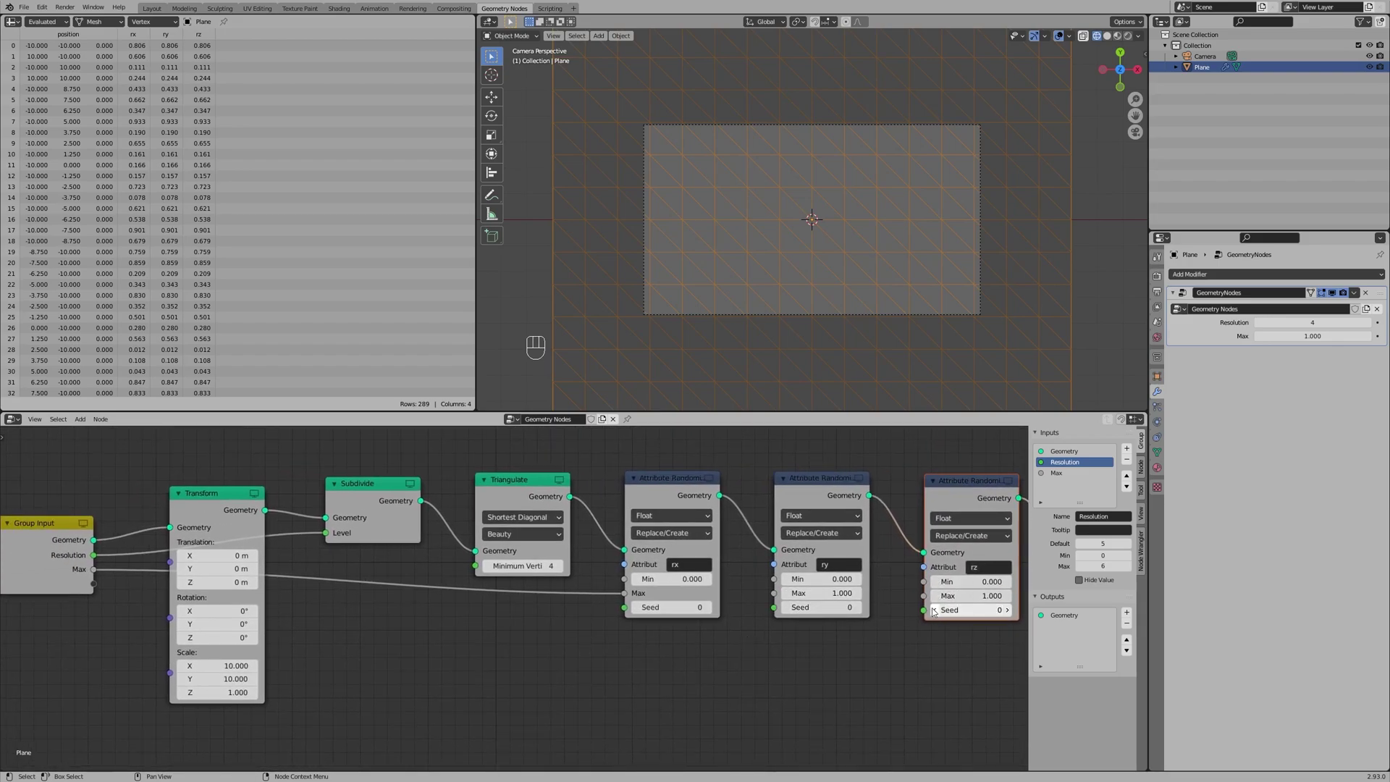
left_click_drag(923, 595, 94, 583)
middle_click_drag(707, 686, 448, 657)
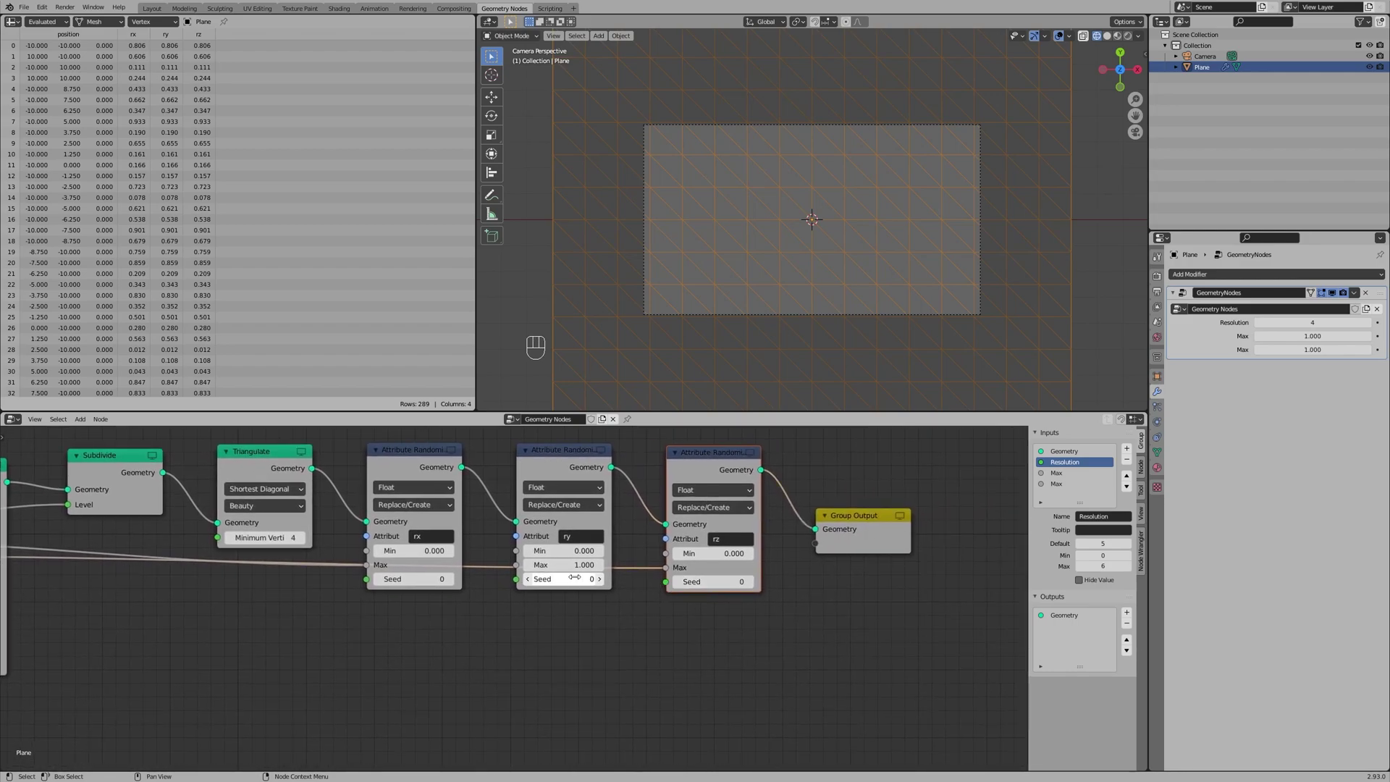
left_click_drag(667, 572, 572, 612)
left_click_drag(516, 565, 176, 603)
middle_click_drag(176, 602, 383, 624)
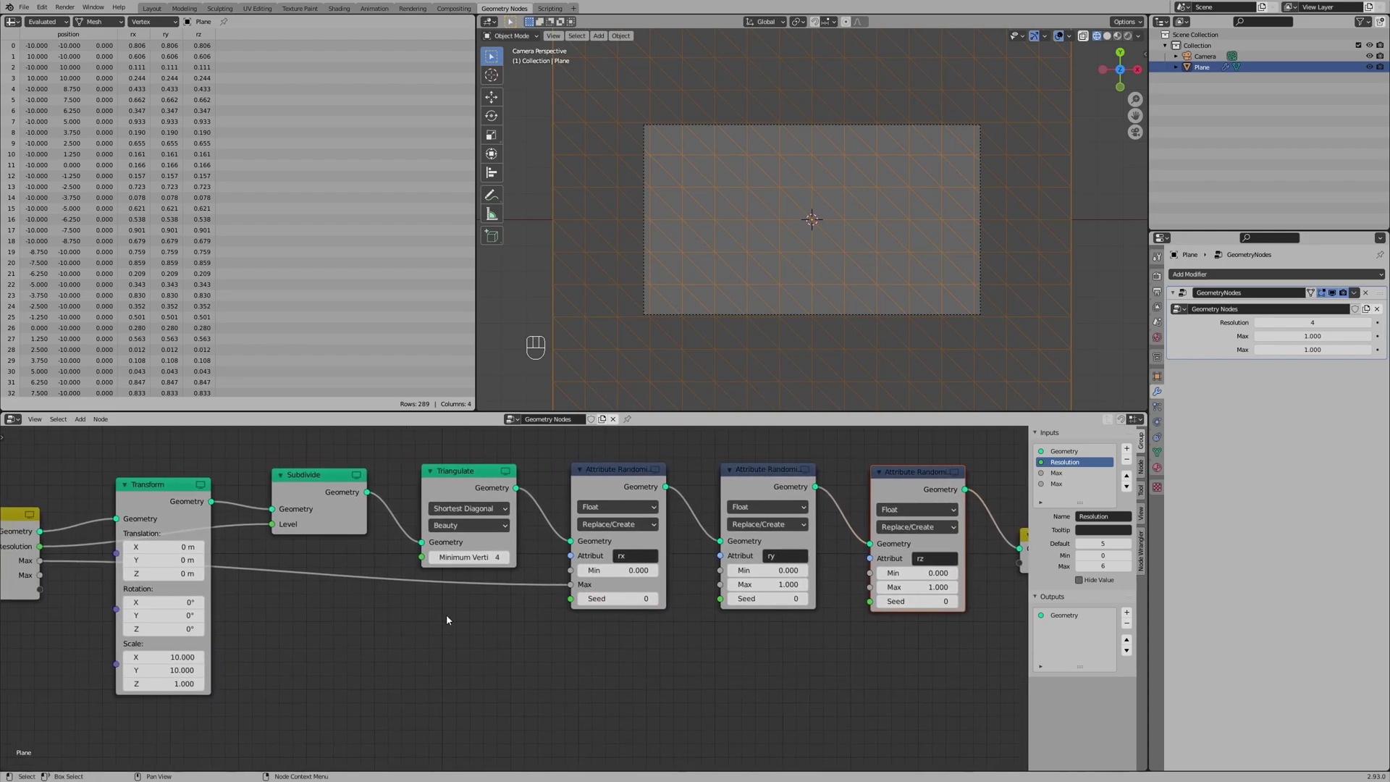
left_click_drag(720, 584, 39, 575)
left_click_drag(871, 590, 40, 589)
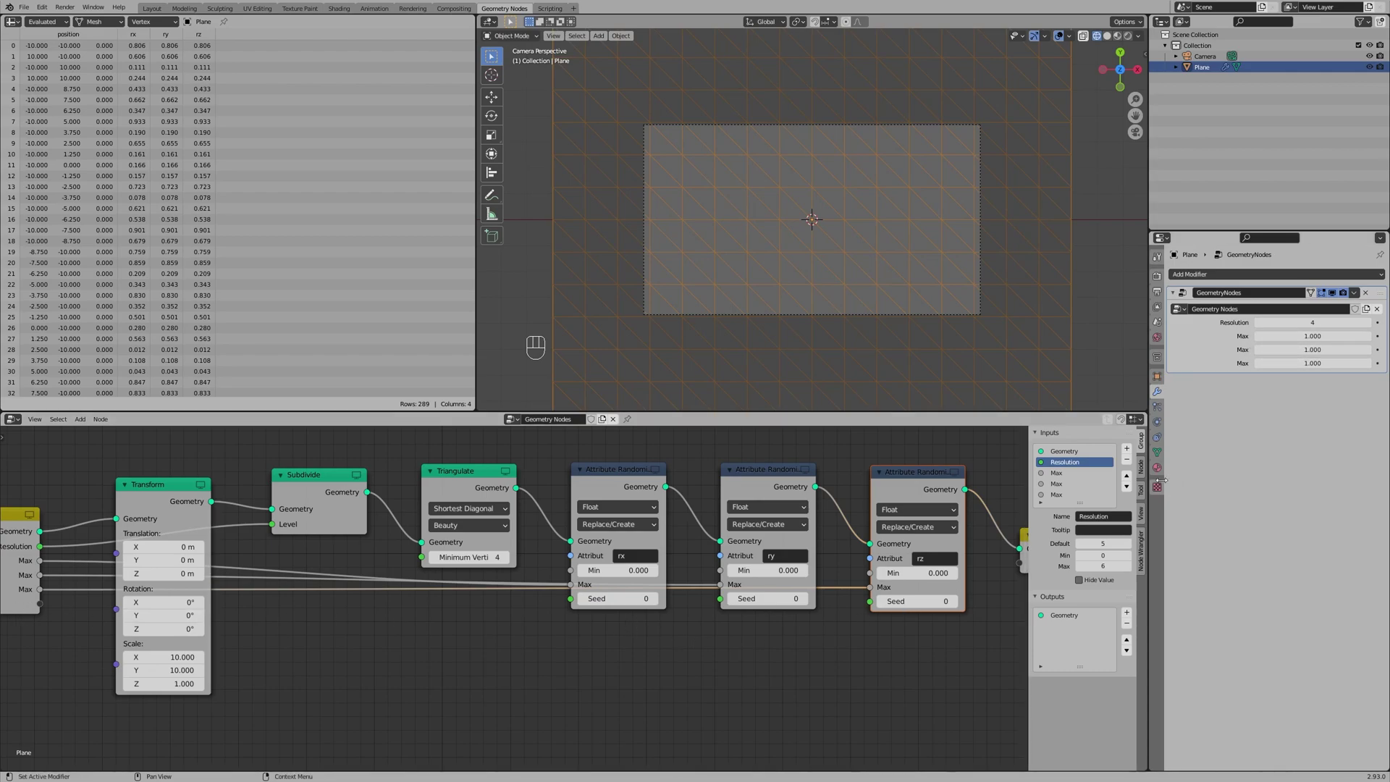
Rename the three Max group inputs to Displace X, Displace Y and Displace Z
double_click(1057, 474)
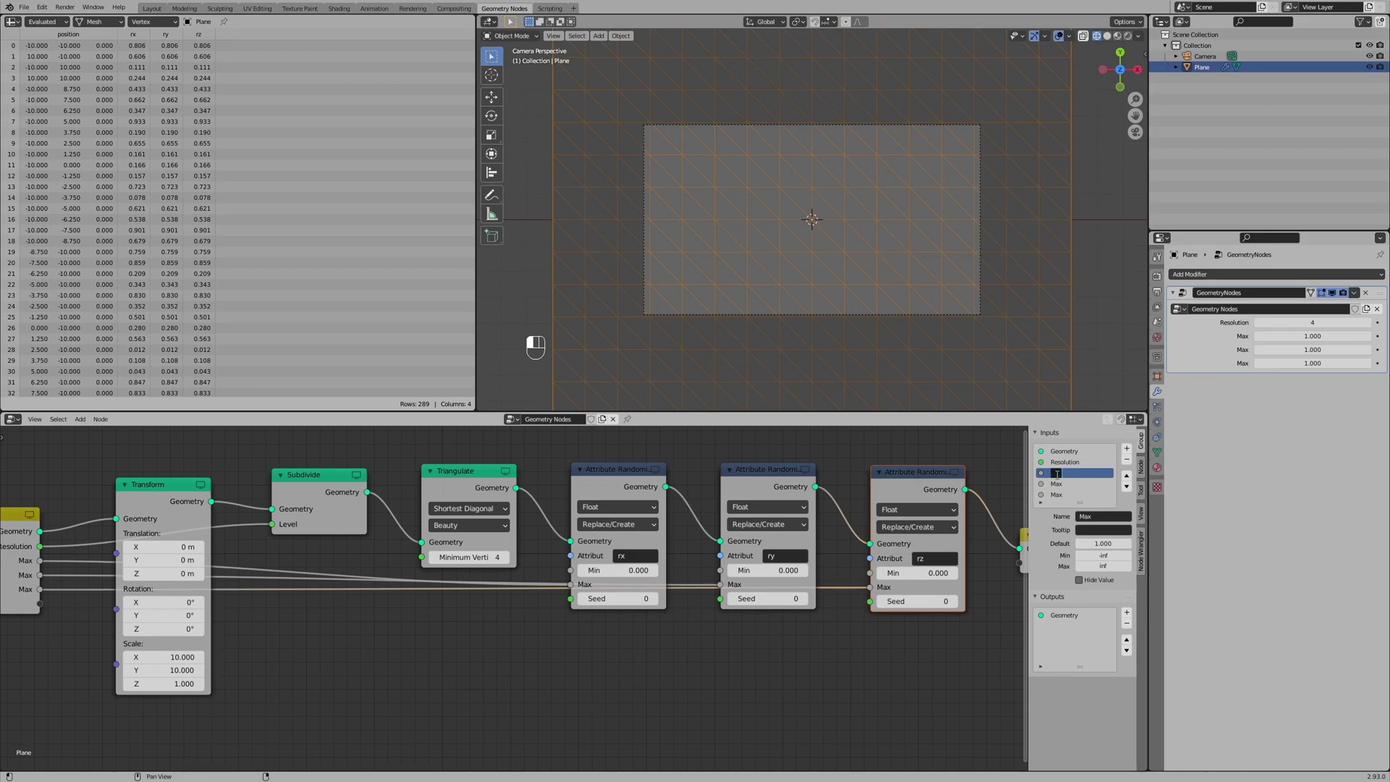
type("Display")
key("BackSpace")
type("ce X")
key("Return")
double_click(1063, 484)
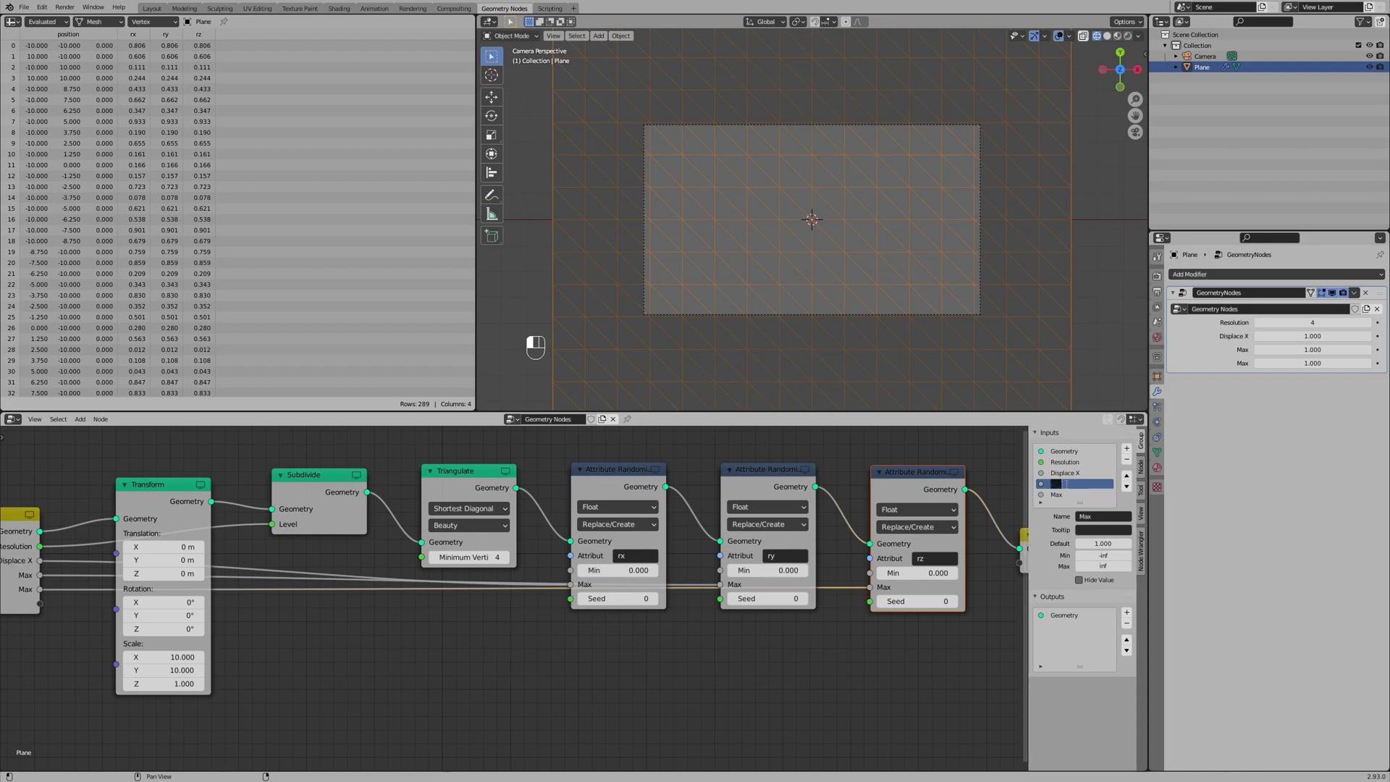
type("Displace Y")
key("Return")
double_click(1062, 495)
type("Dis")
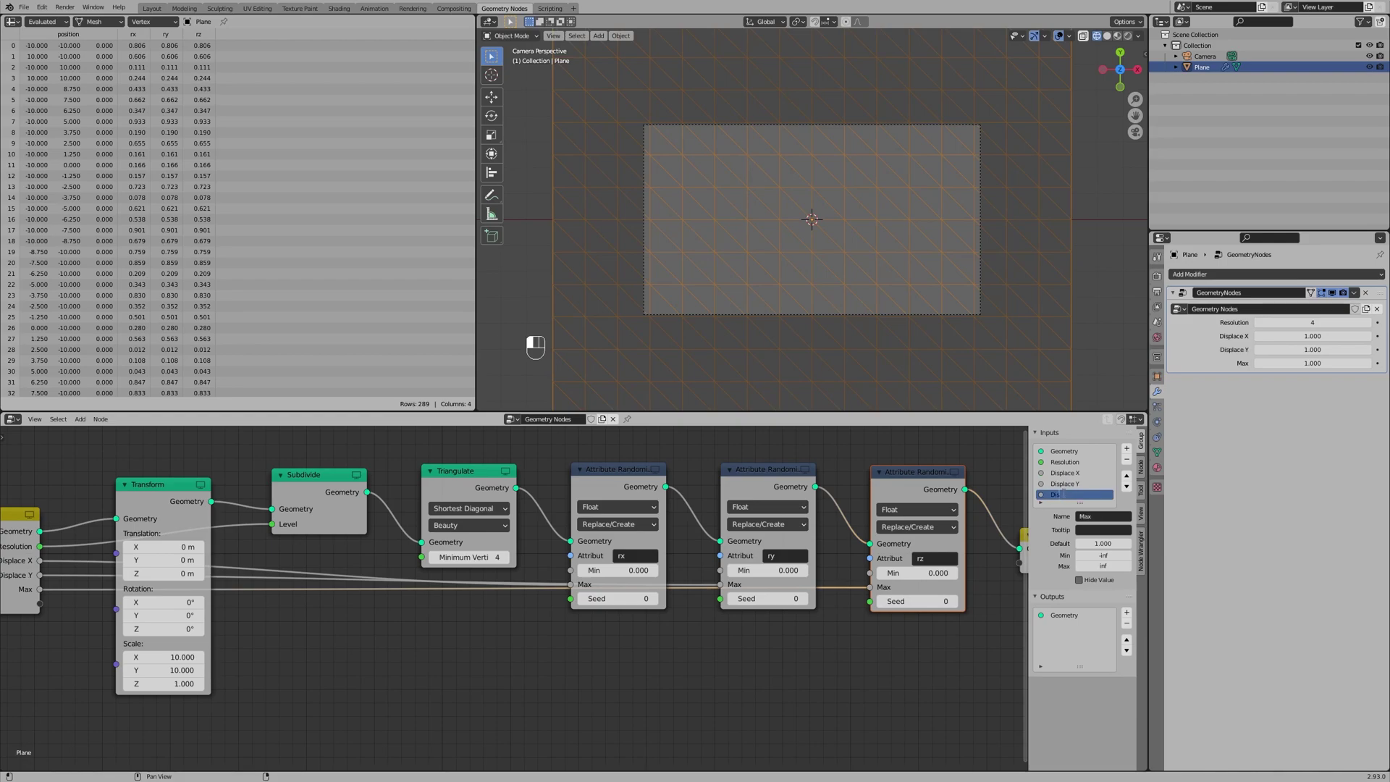
type("place Z")
key("Return")
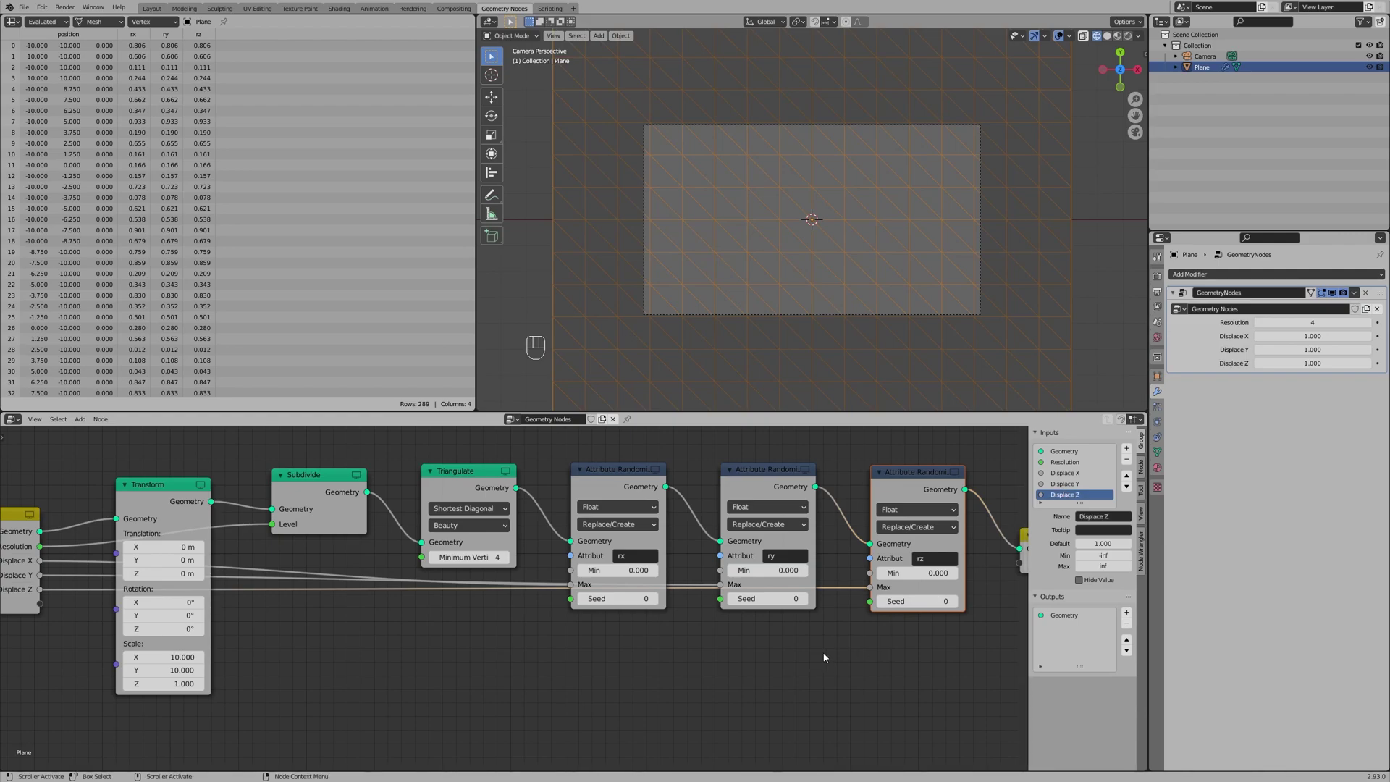
Stagger the ry and rz randomize nodes diagonally below the rx node and move Group Output farther away to free up space
left_click_drag(777, 471, 760, 599)
left_click_drag(913, 472, 878, 684)
scroll(897, 701, "down", 3)
middle_click_drag(935, 746, 675, 681)
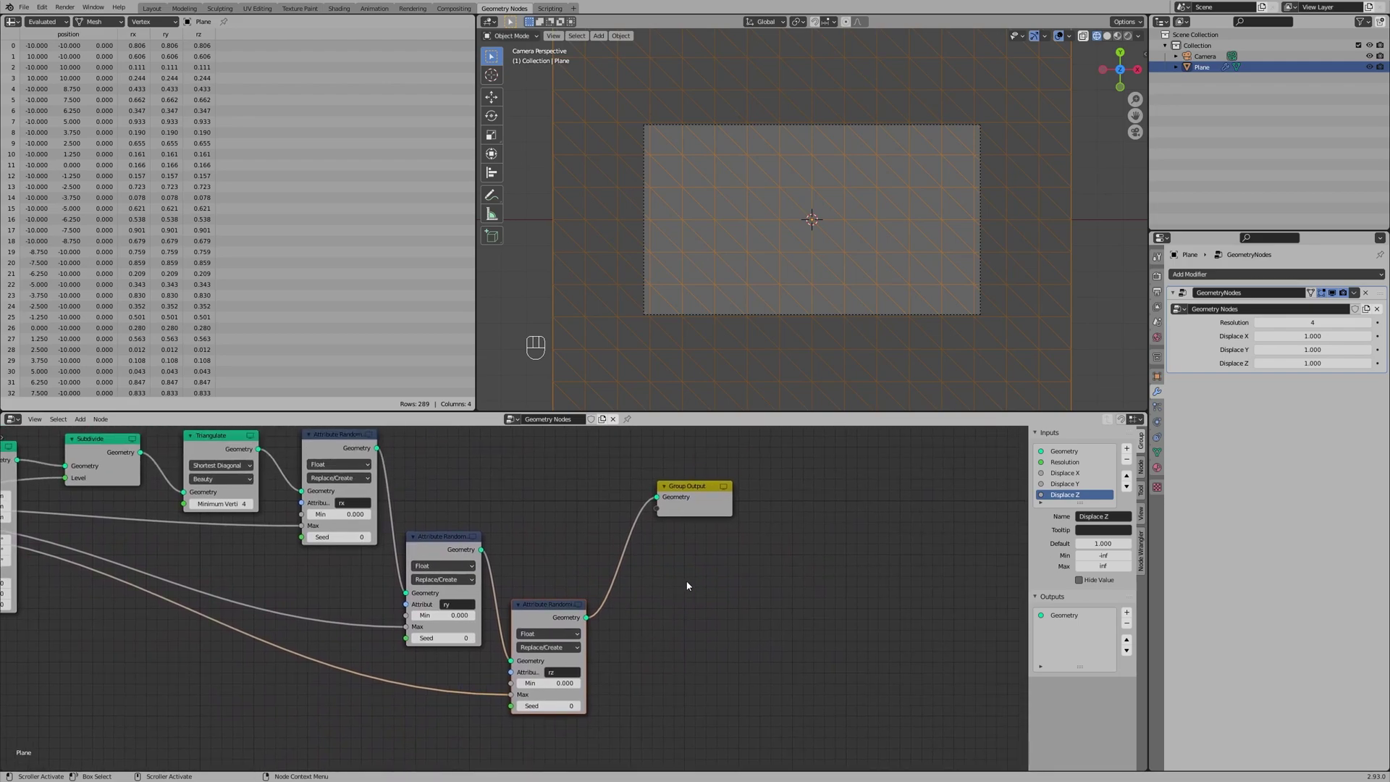
left_click_drag(698, 491, 932, 500)
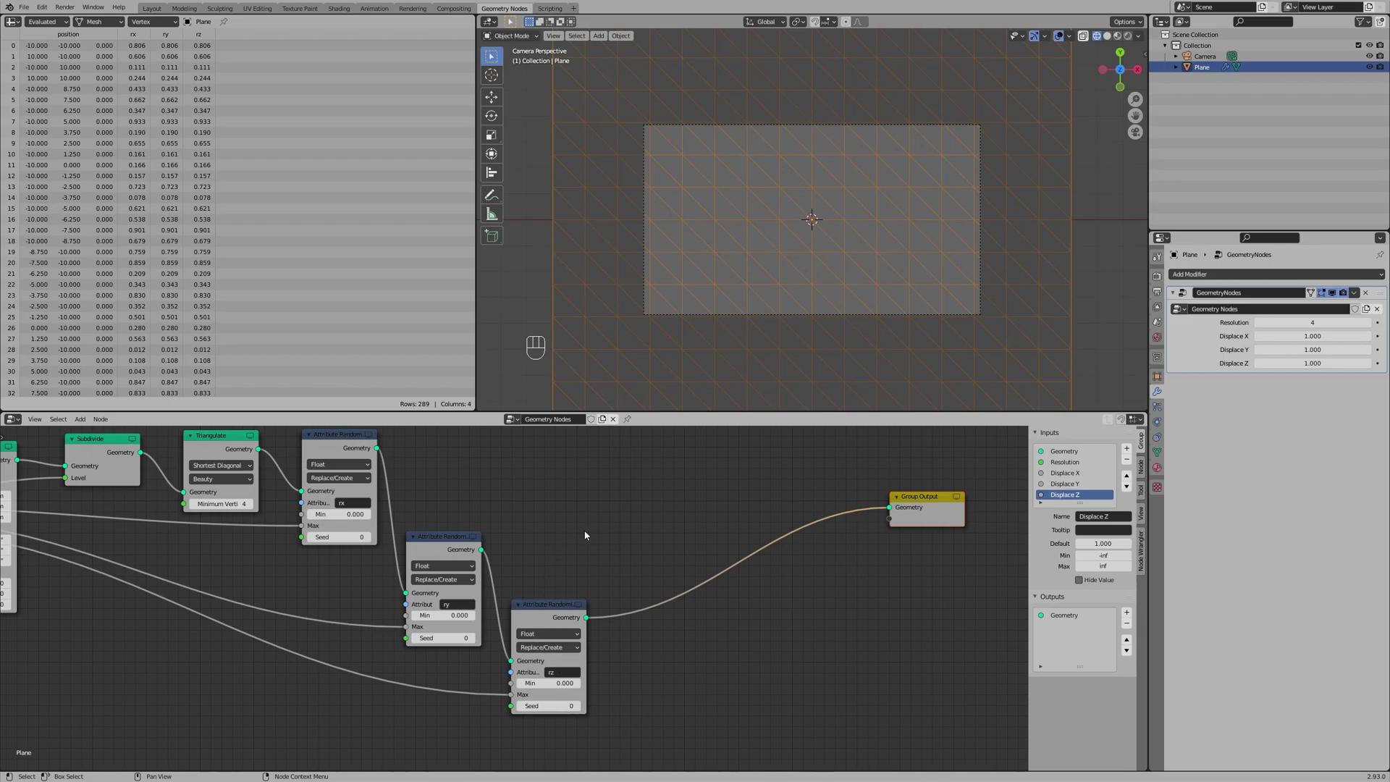
Insert an Attribute Combine XYZ node between the rz randomize node and Group Output
key("shift+a")
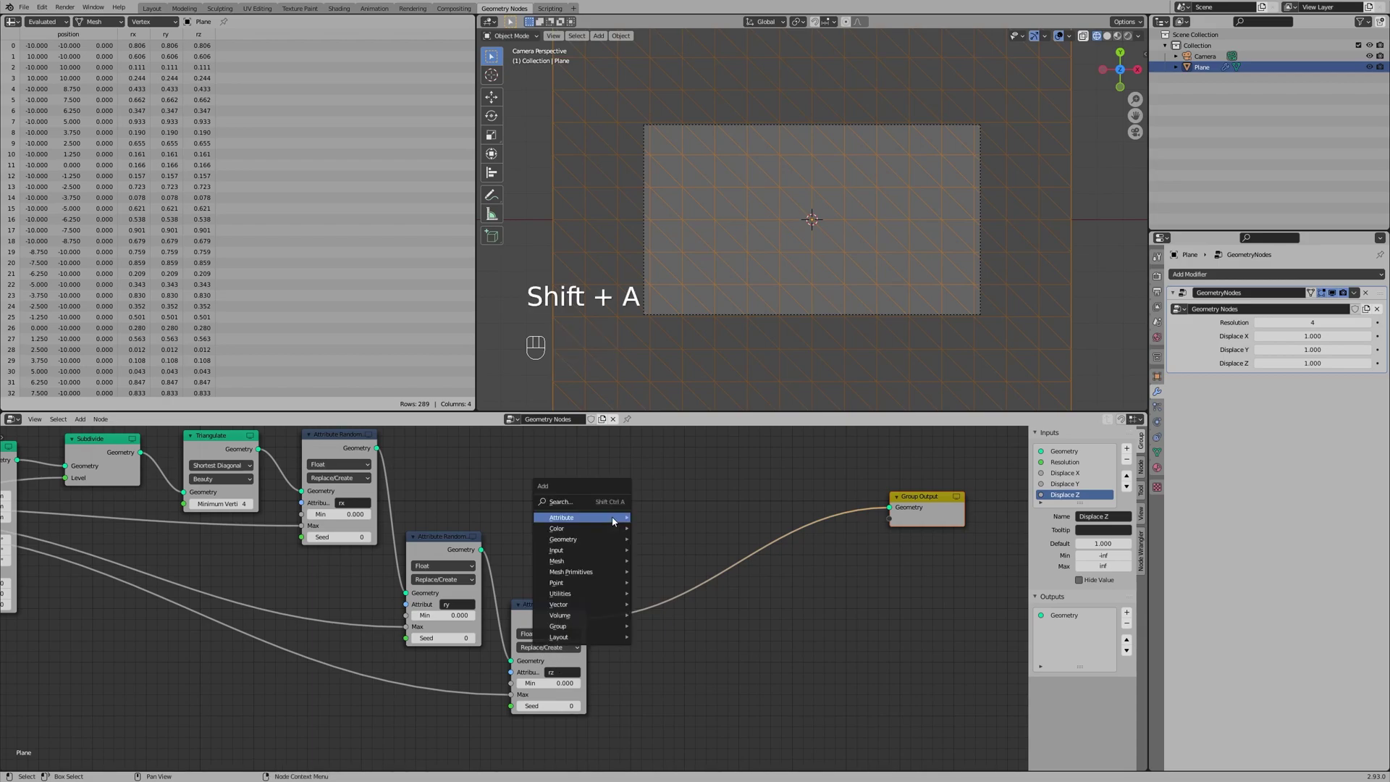
mouse_move(613, 521)
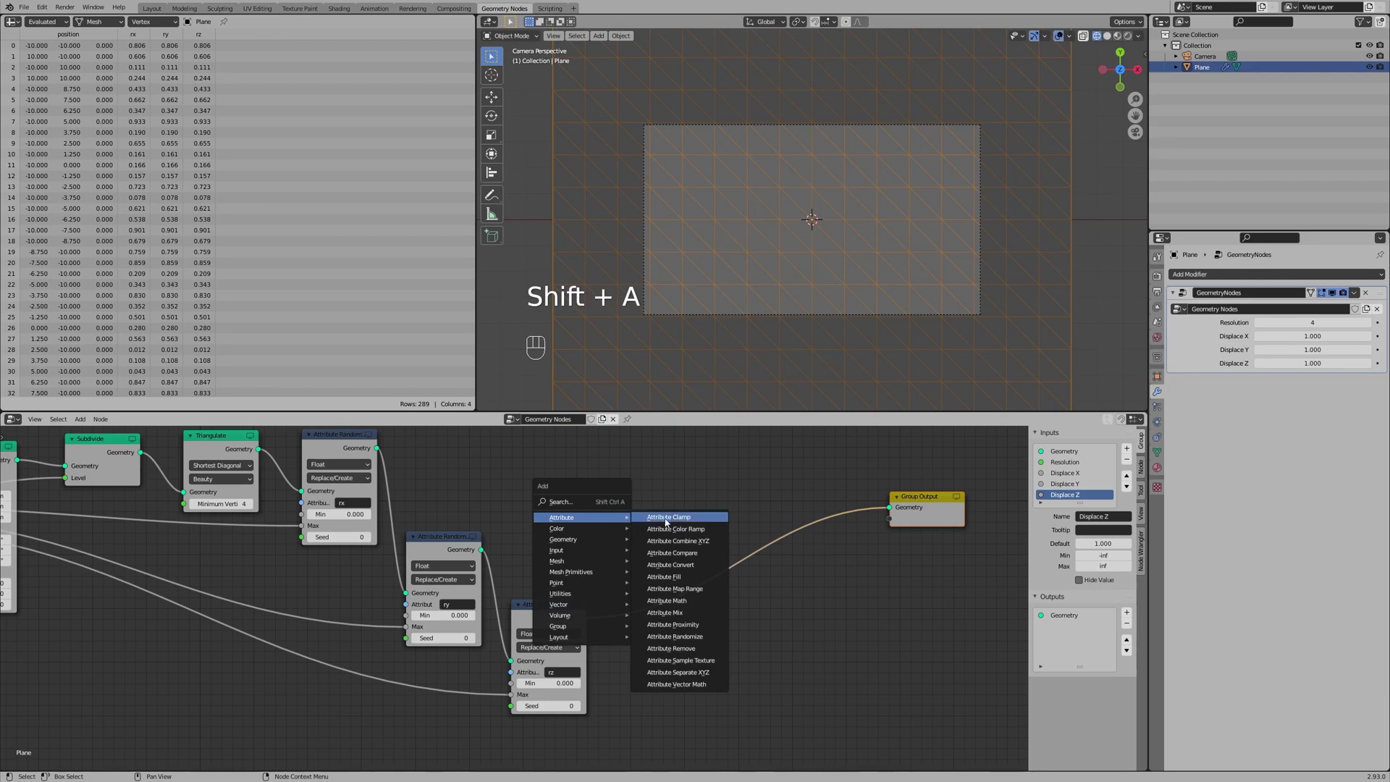
left_click(680, 546)
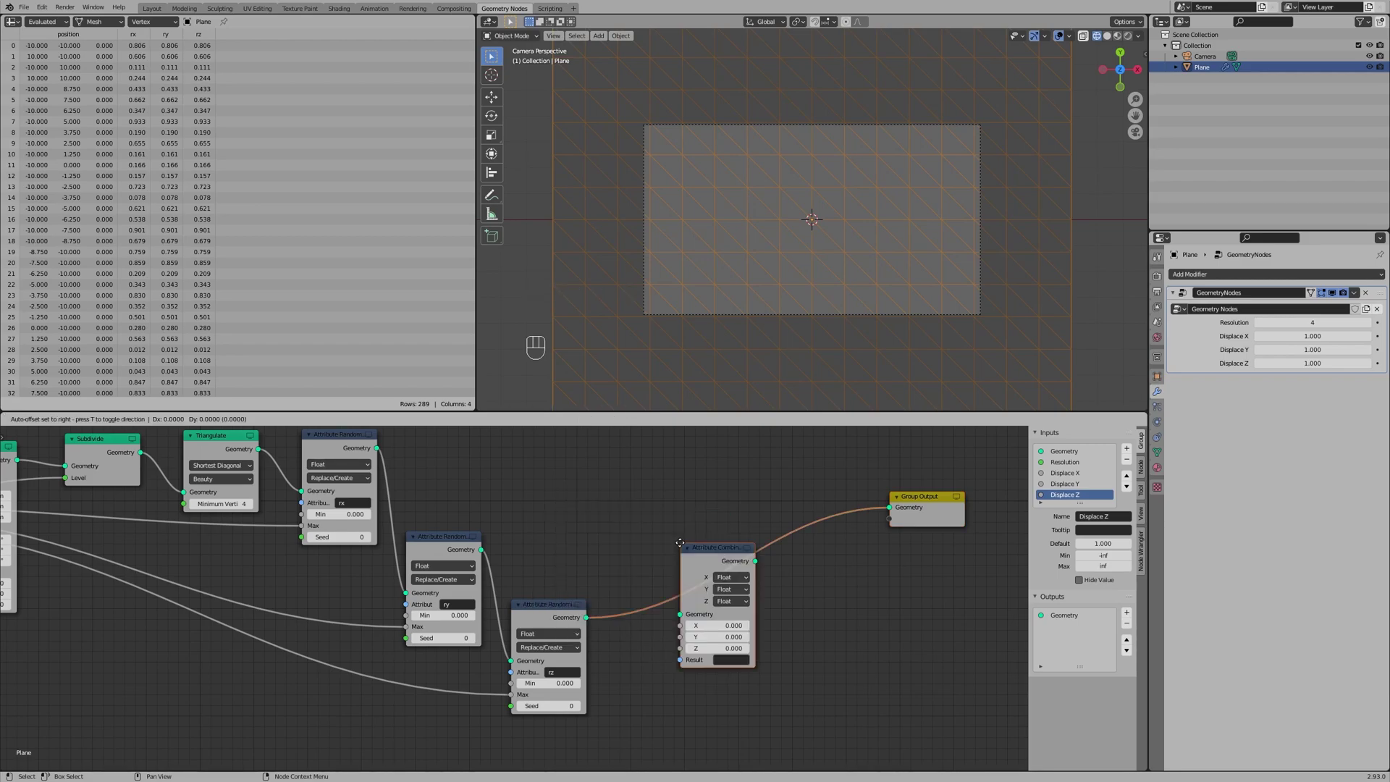
left_click(637, 542)
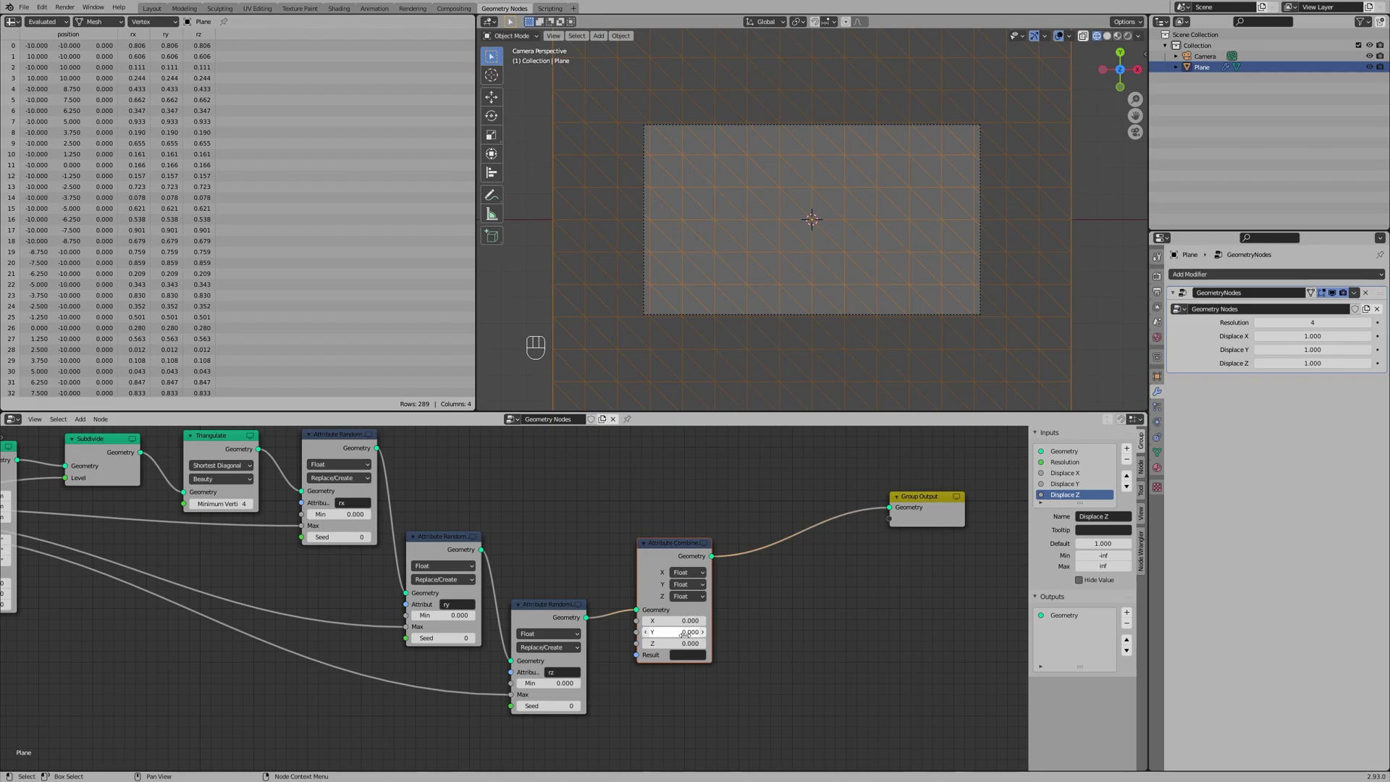
Change the X, Y and Z input types of the Attribute Combine XYZ node to Attribute
left_click(700, 574)
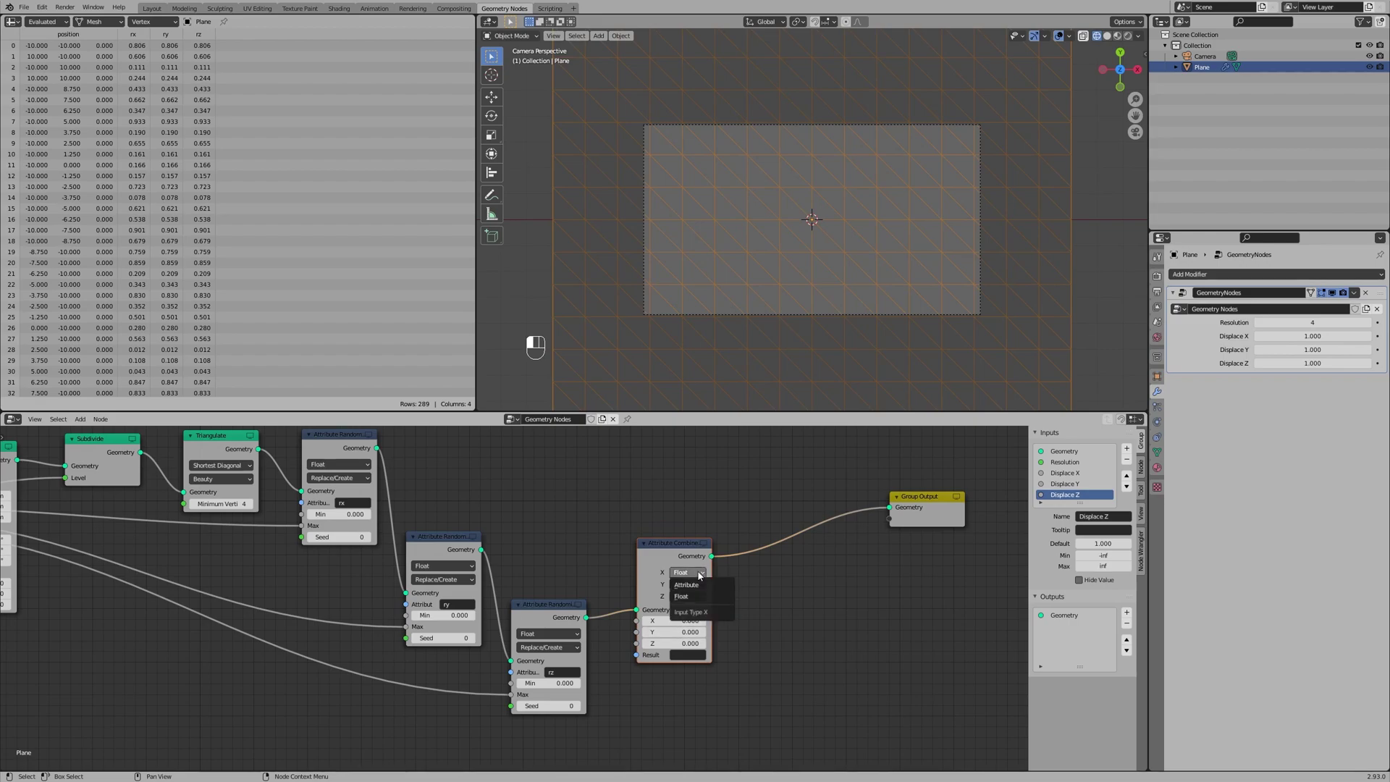
left_click(700, 585)
left_click(698, 585)
left_click(697, 598)
left_click(697, 597)
left_click(696, 609)
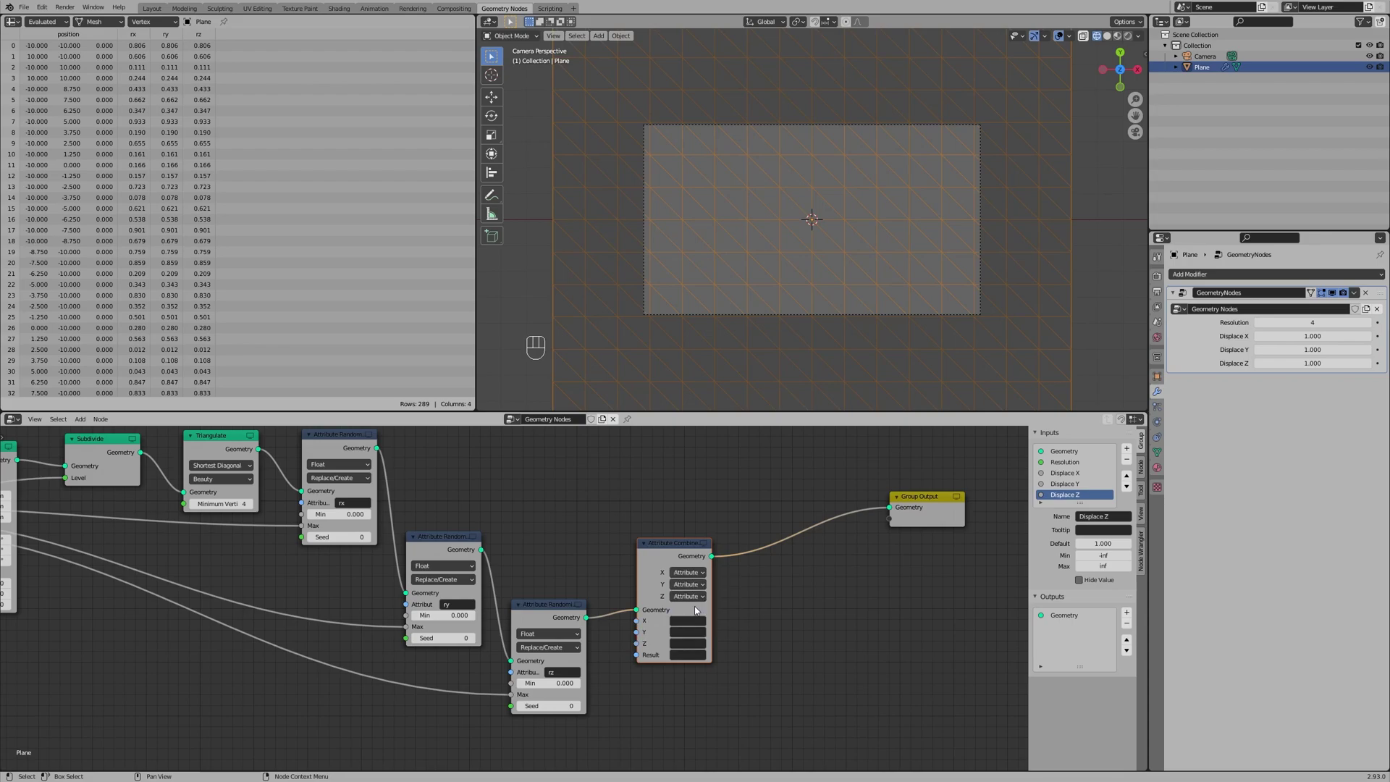
Assign rx, ry and rz to the combine node's X, Y and Z, and name its result attribute displace
left_click(686, 621)
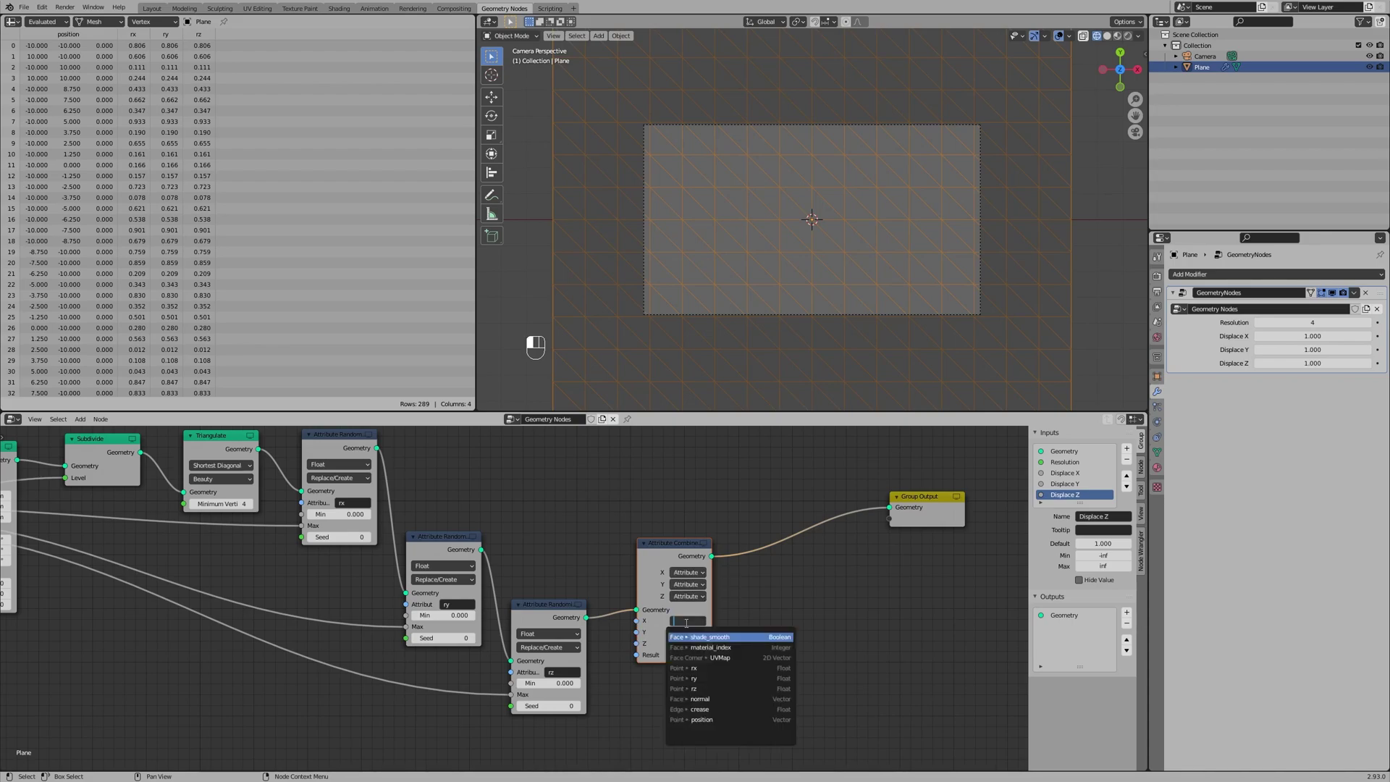
left_click(694, 667)
left_click(686, 632)
left_click(694, 690)
left_click(686, 643)
left_click(696, 711)
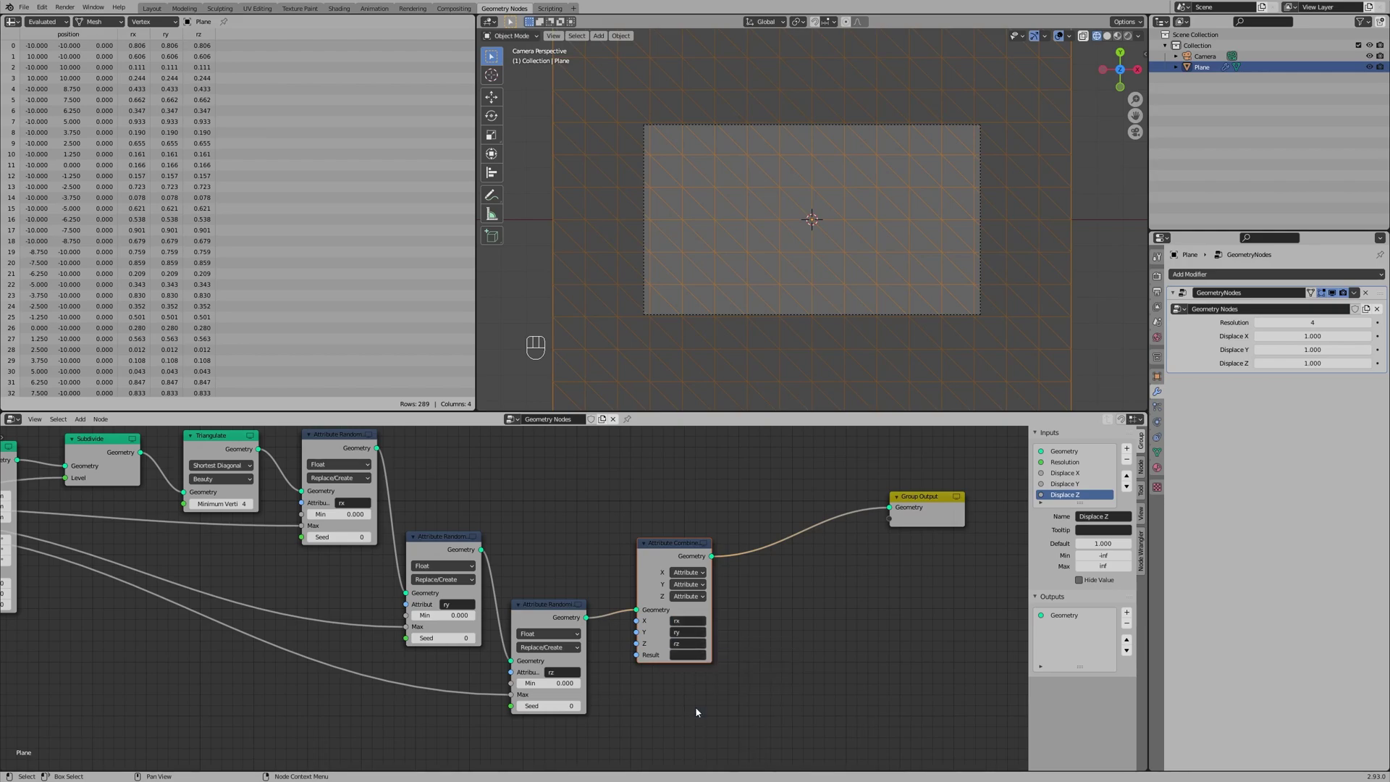
left_click(684, 654)
type("displace")
key("Return")
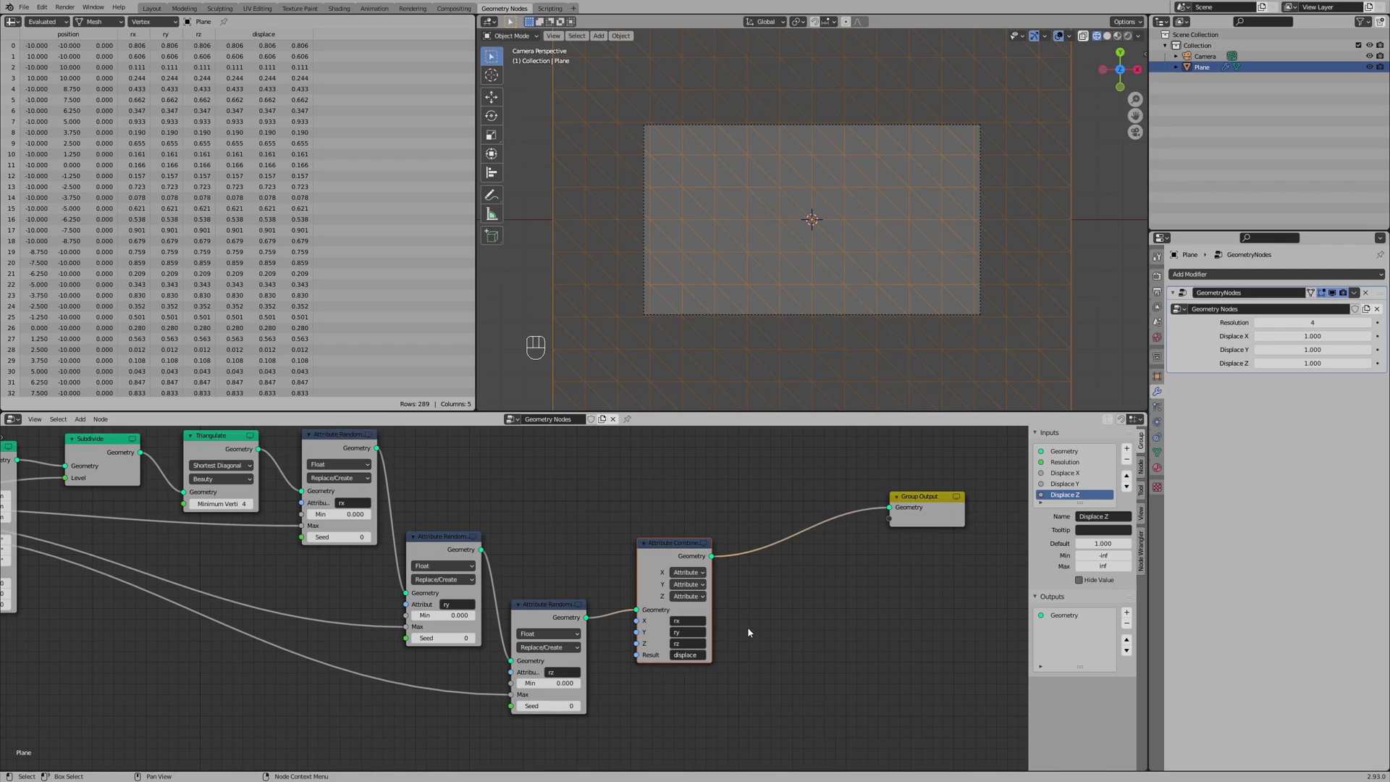
Insert a Point Translate node between the Attribute Combine XYZ node and Group Output
key("shift+a")
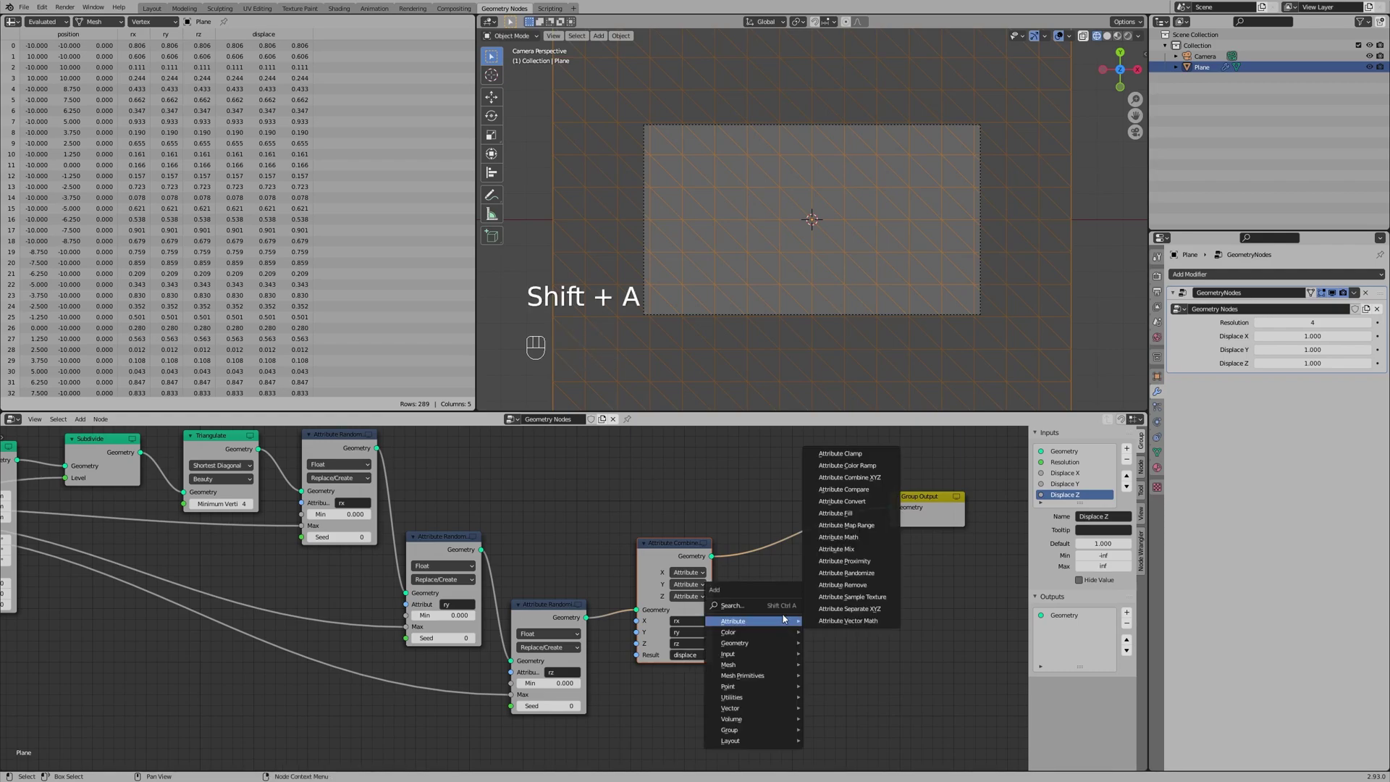
left_click(782, 606)
type("point t")
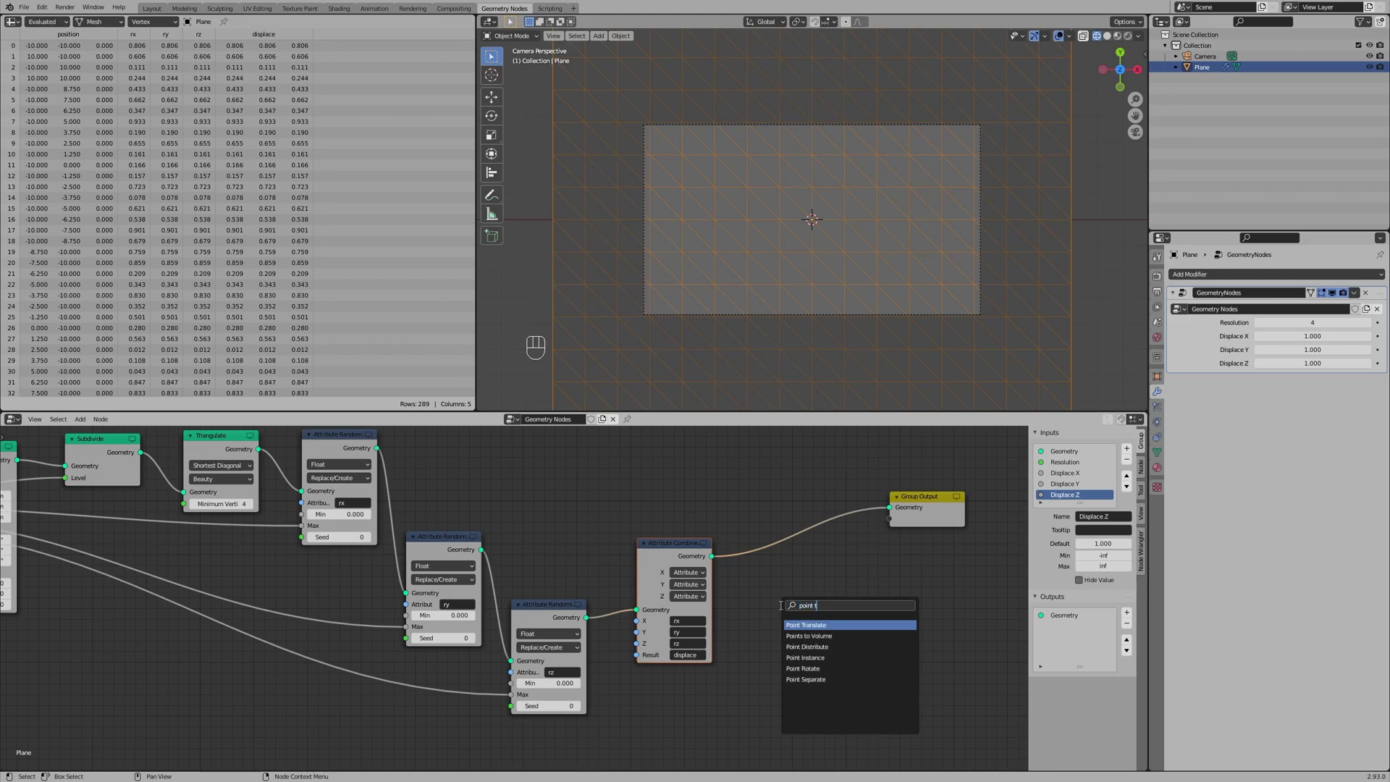
key("Return")
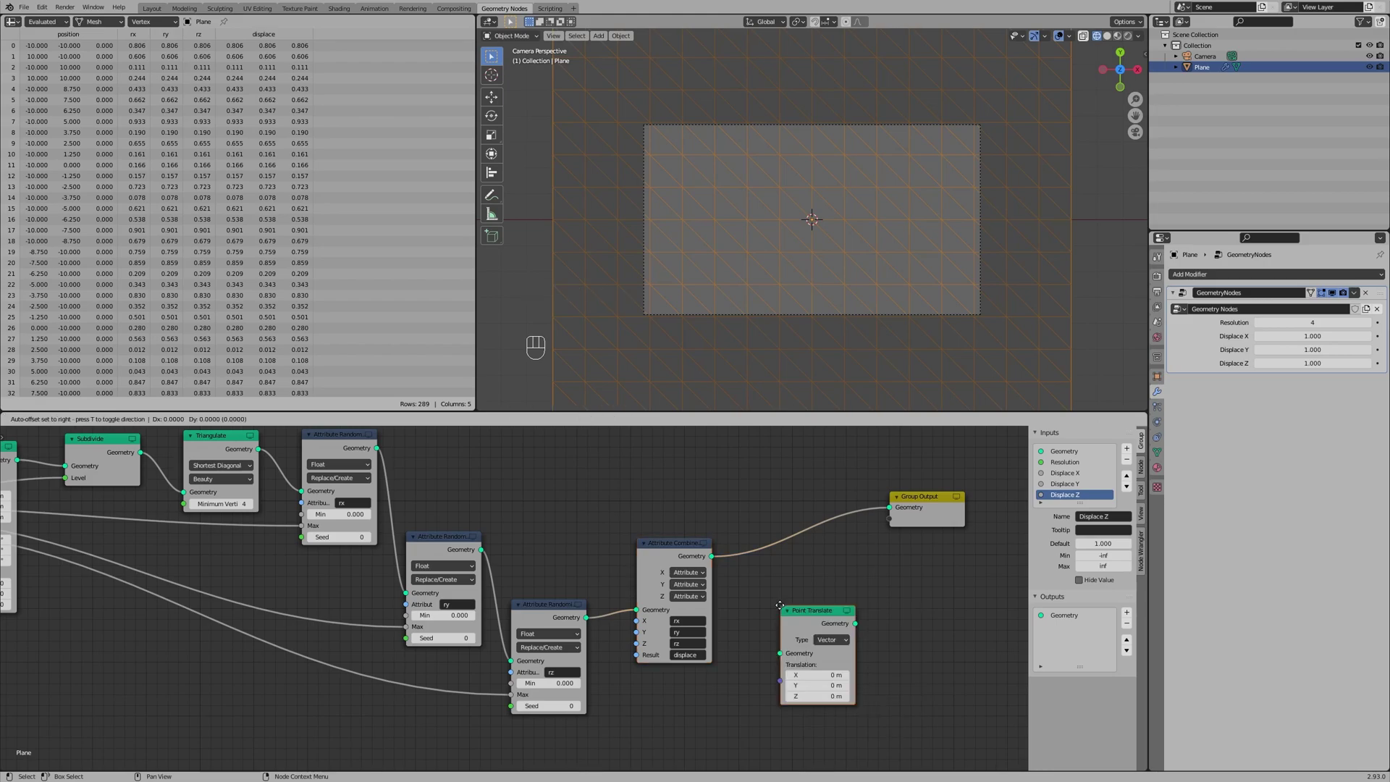
left_click(760, 528)
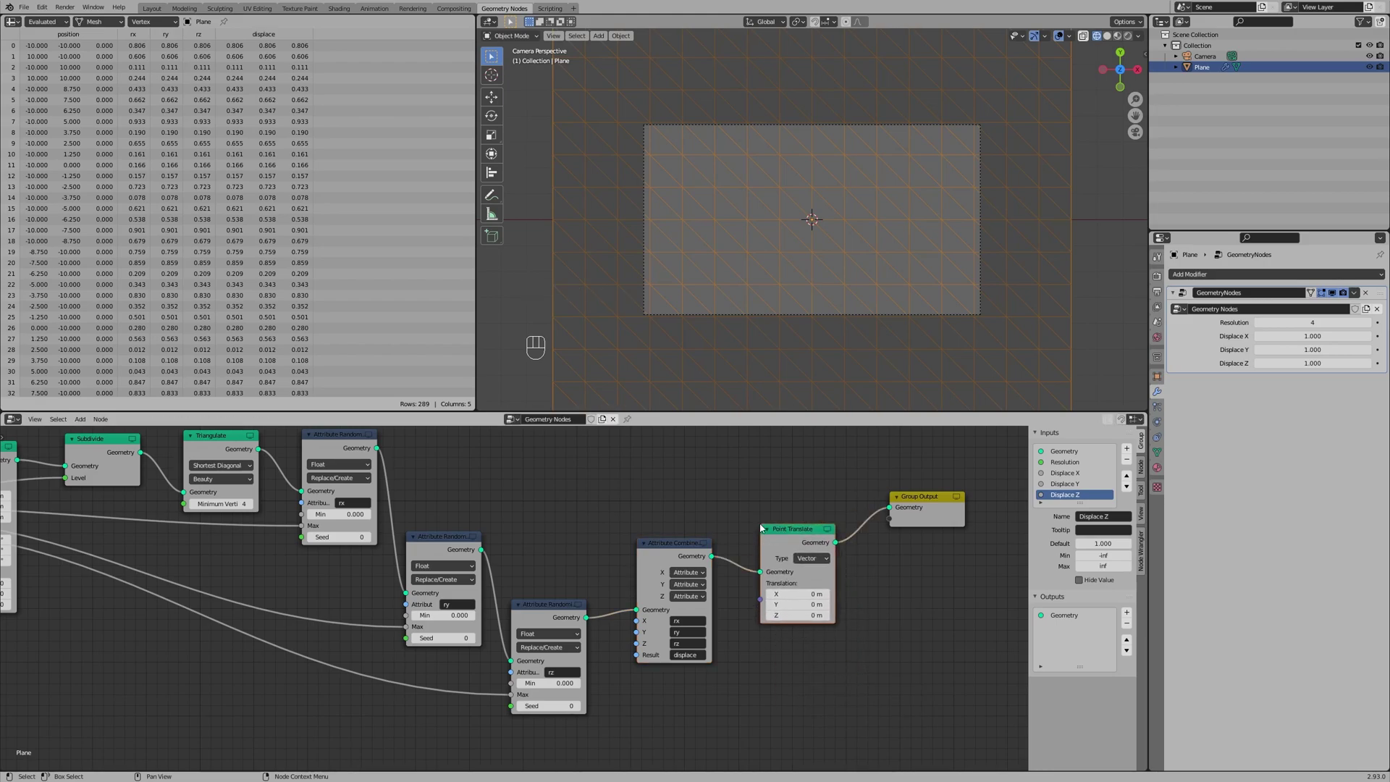
Change the Point Translate node's type to Attribute and use displace as its translation attribute
left_click(810, 558)
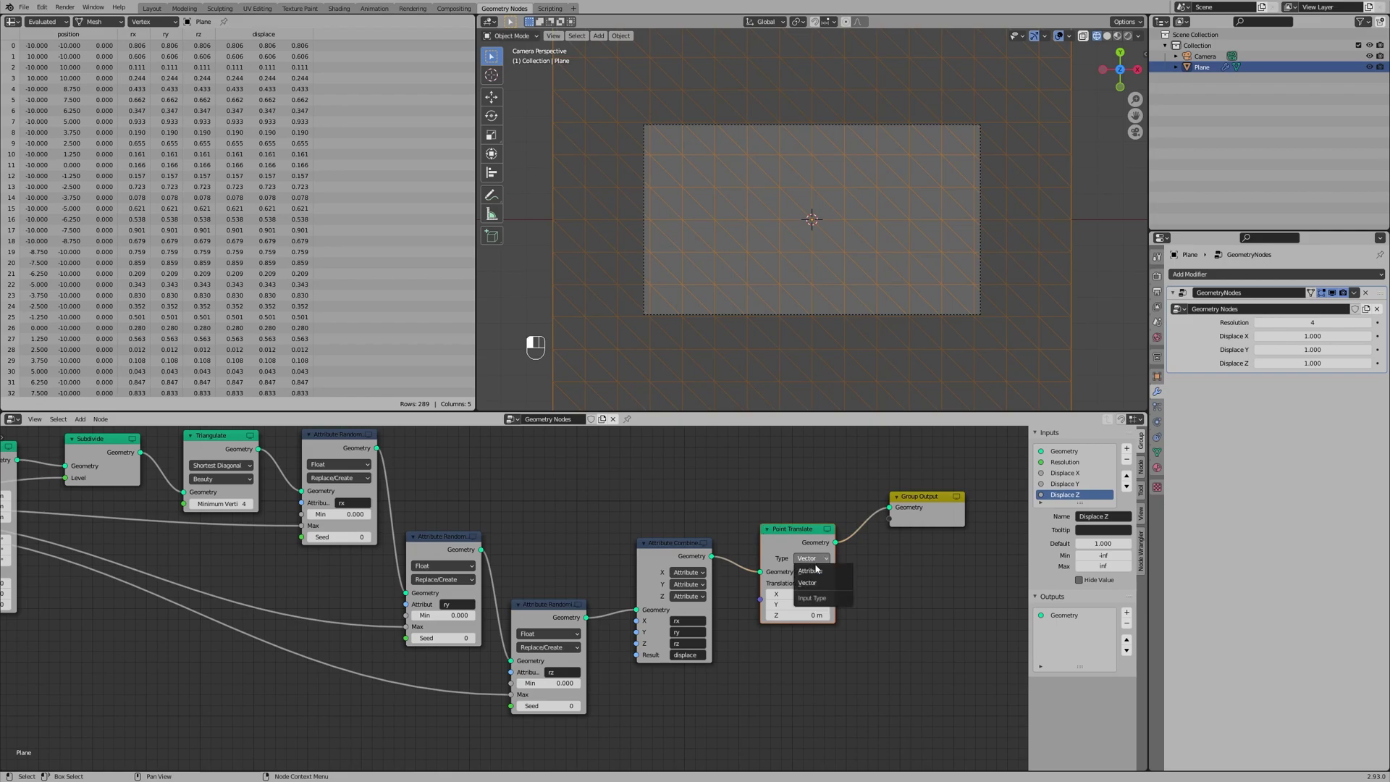
left_click(818, 571)
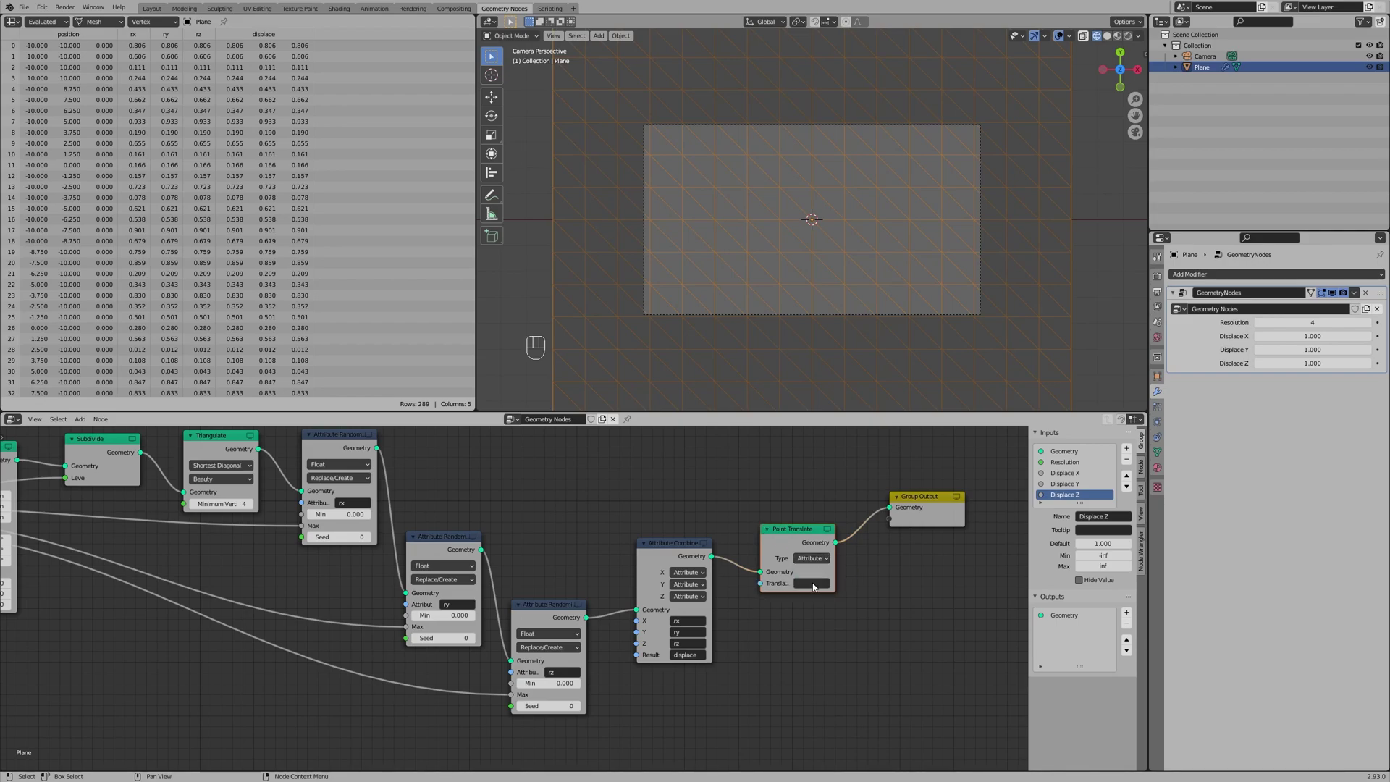
left_click(813, 582)
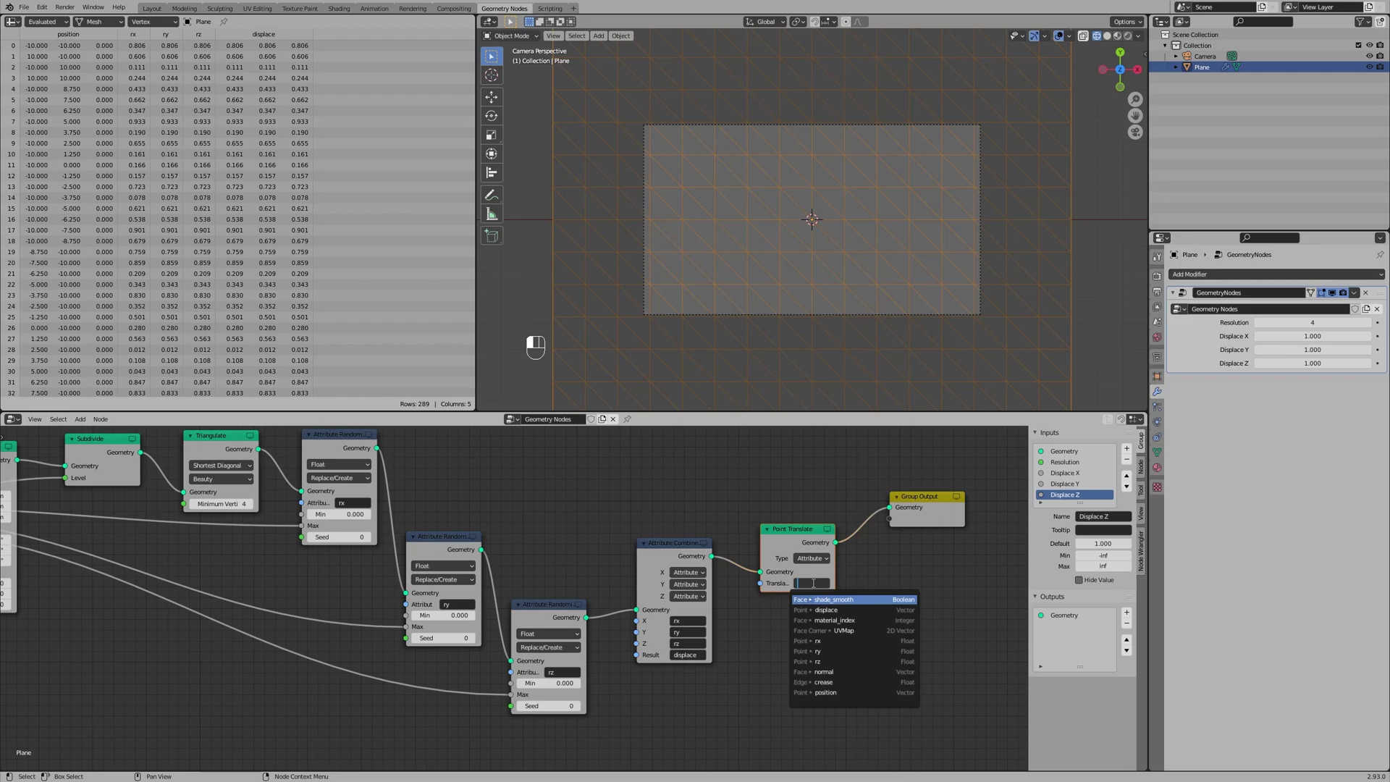
type("displace")
key("Return")
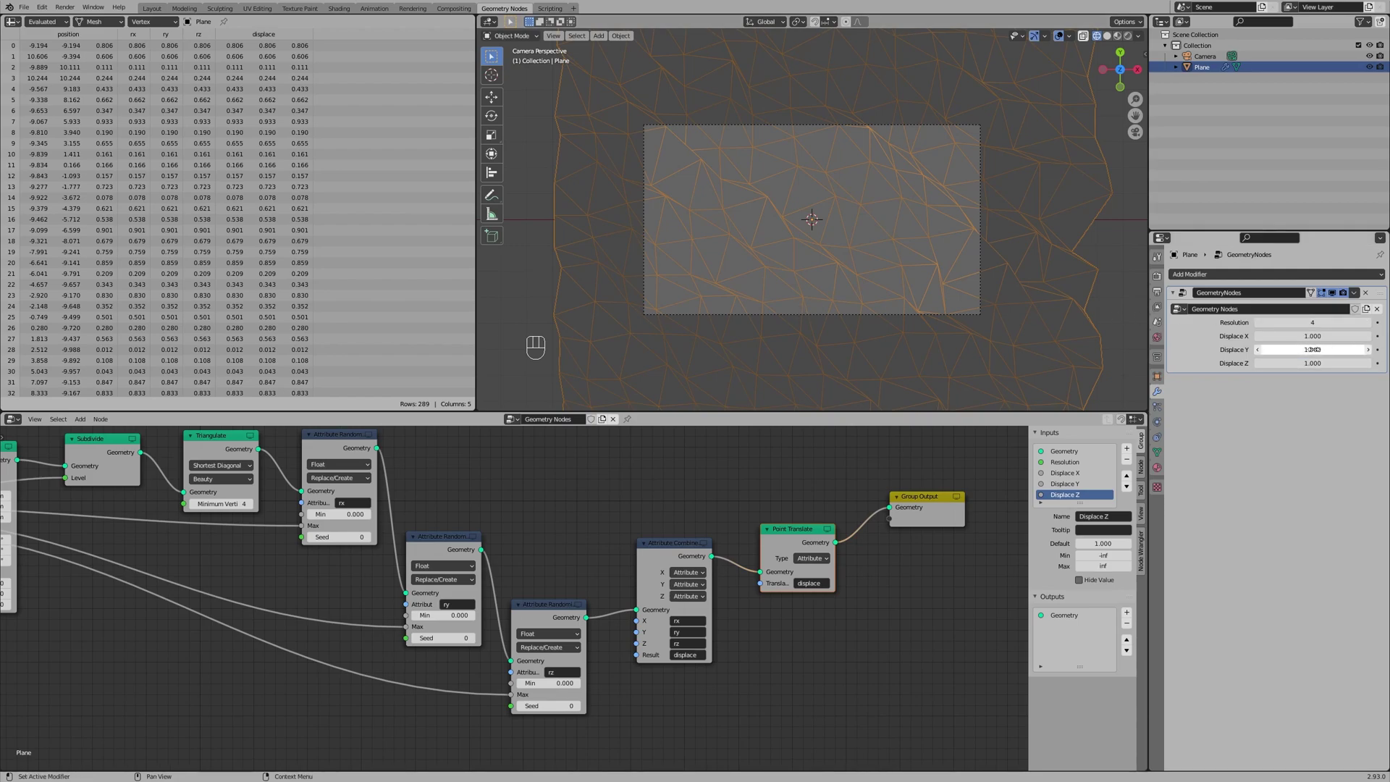
Expose the rx randomize node's Seed as a group input, then try different seeds in the modifier and set it to 0
middle_click_drag(308, 608, 556, 606)
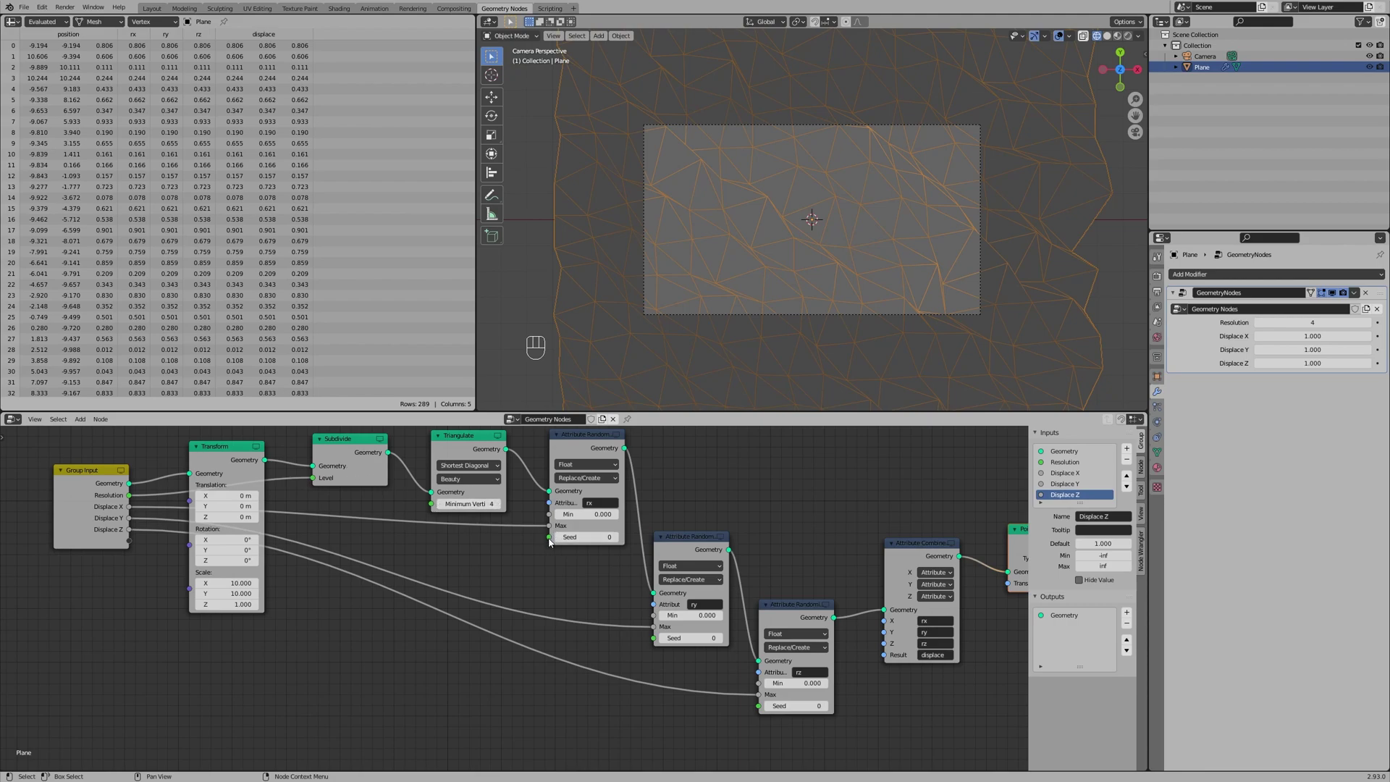
left_click_drag(550, 536, 127, 542)
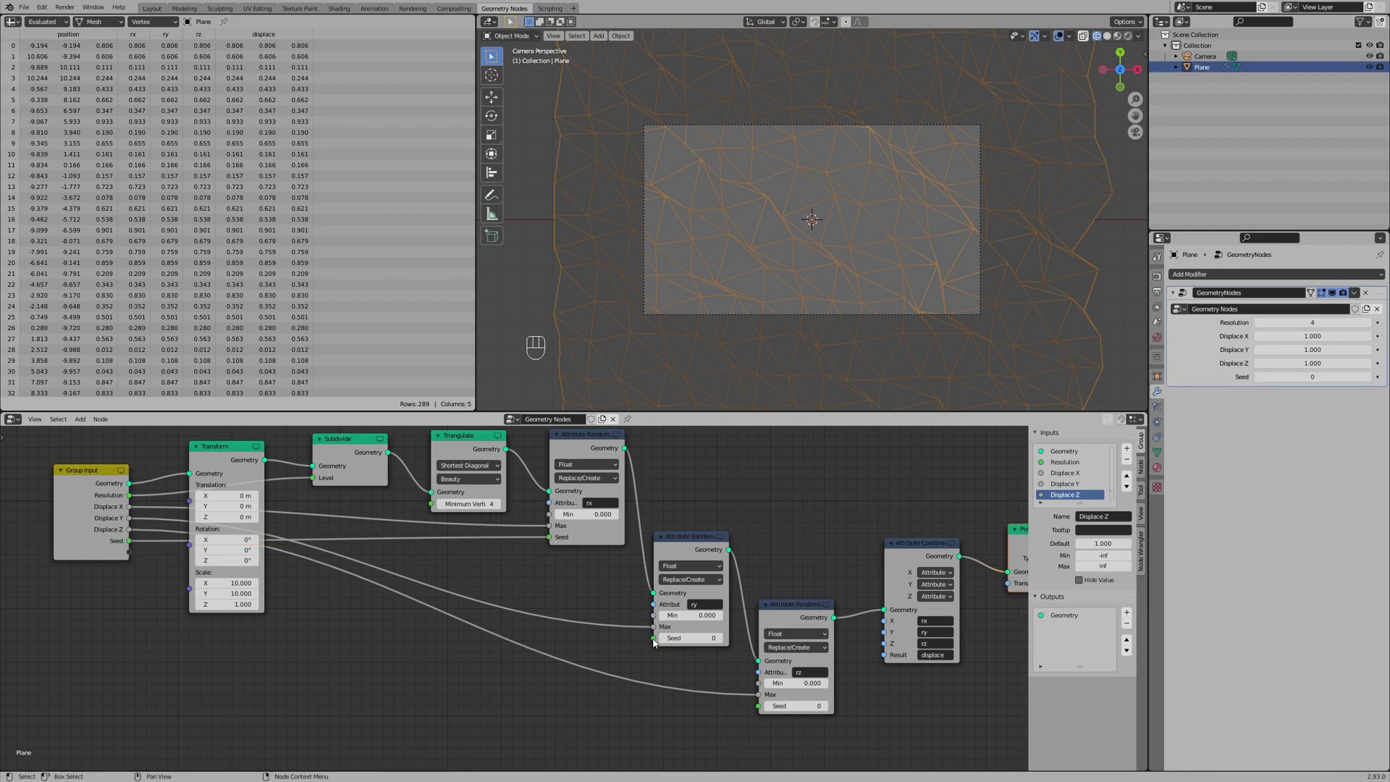
left_click_drag(1284, 377, 1348, 377)
left_click(1284, 376)
type("0")
key("Return")
Connect the group's Seed input to the ry and rz randomize nodes' seeds, and test different seed values in the modifier
left_click_drag(653, 638, 129, 541)
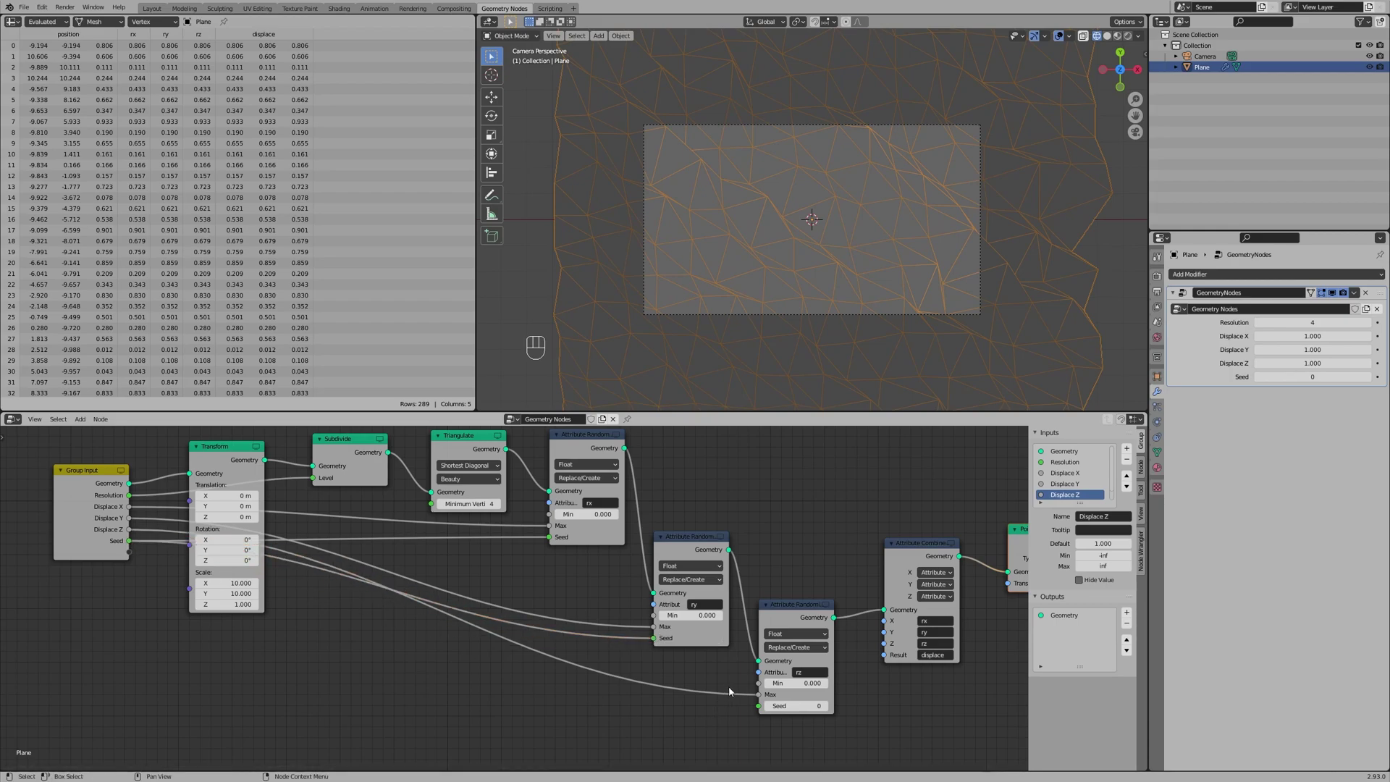
left_click_drag(758, 707, 130, 541)
mouse_move(1312, 376)
left_mouse_down()
mouse_move(1353, 376)
mouse_move(1300, 376)
left_mouse_up()
left_click(1305, 377)
type("10")
key("Return")
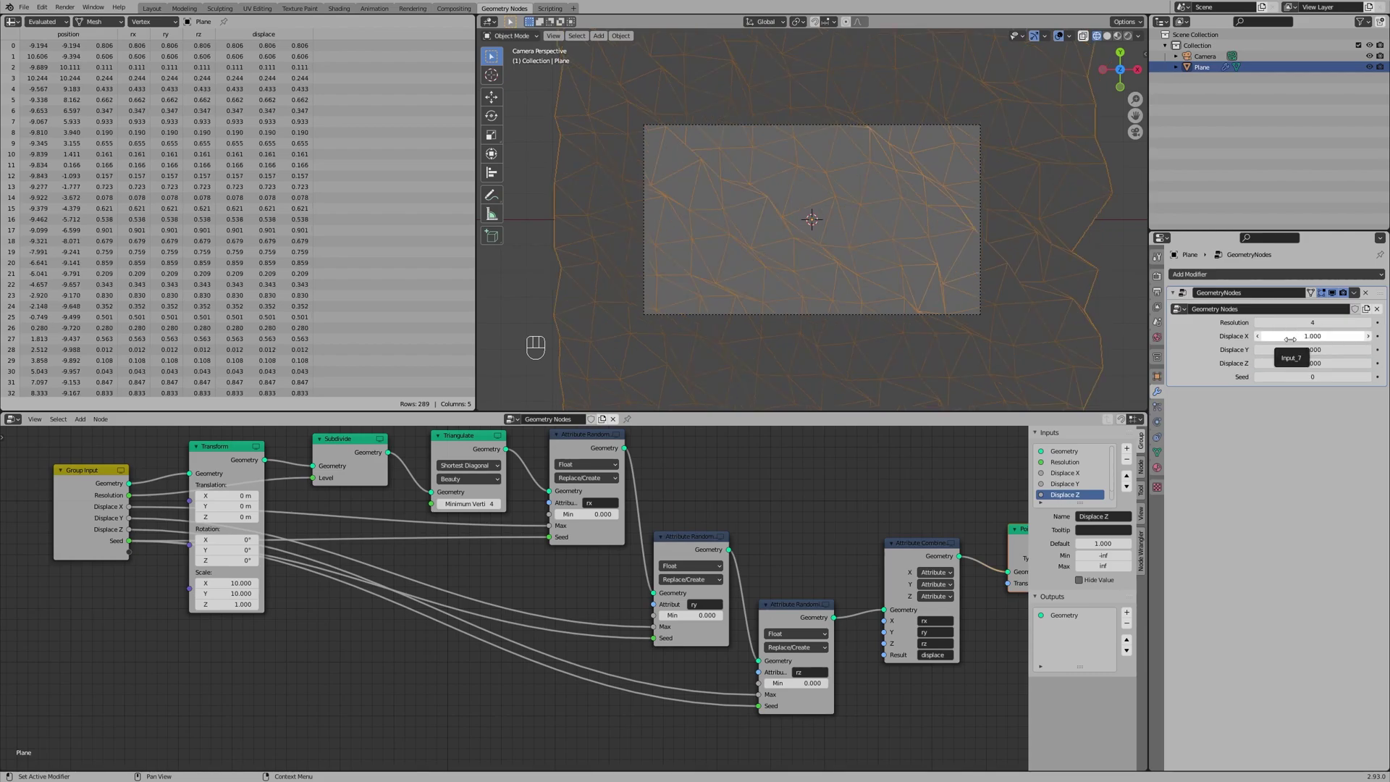
Try a Displace X of 0.120 and a Displace Y of 0.480 in the modifier, with Displace Z at 0
left_click_drag(1292, 335, 1285, 363)
left_click(1327, 366)
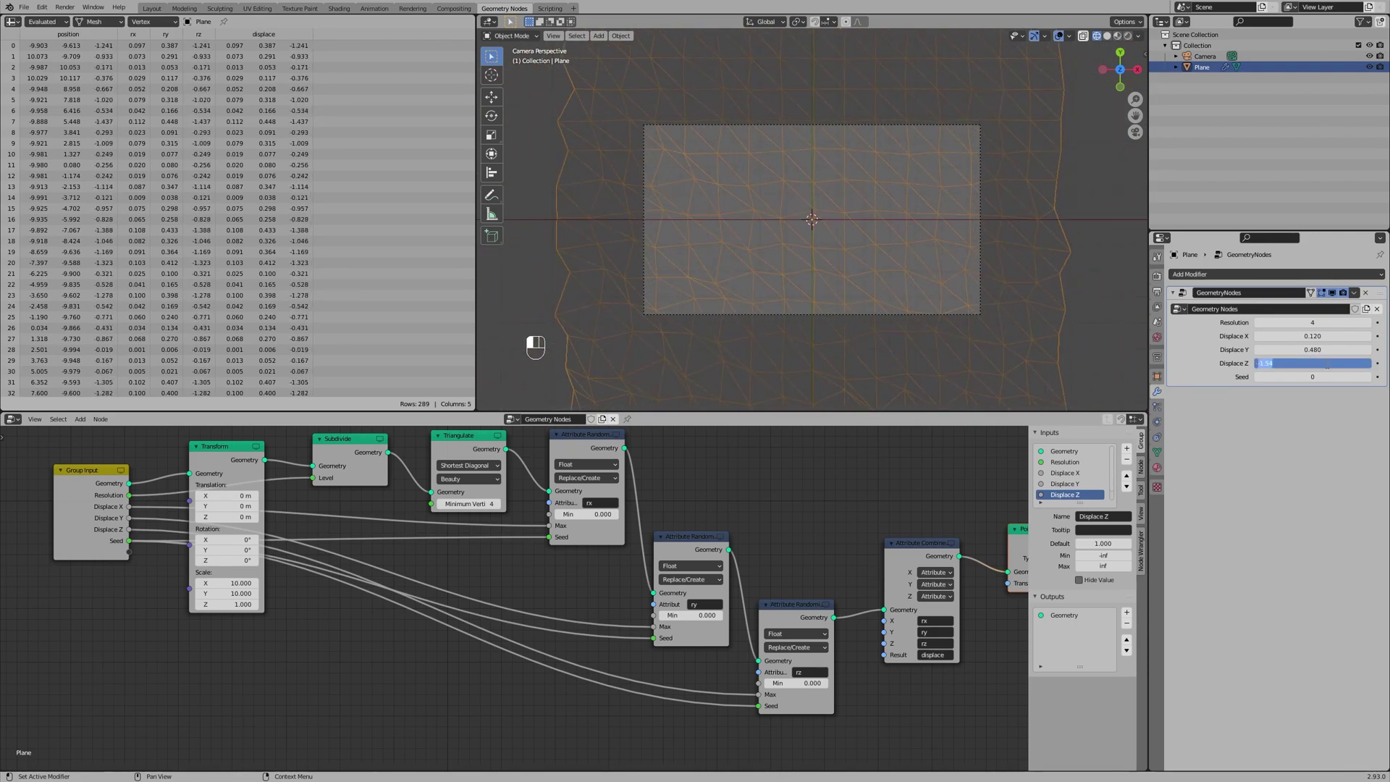
type("0")
key("Return")
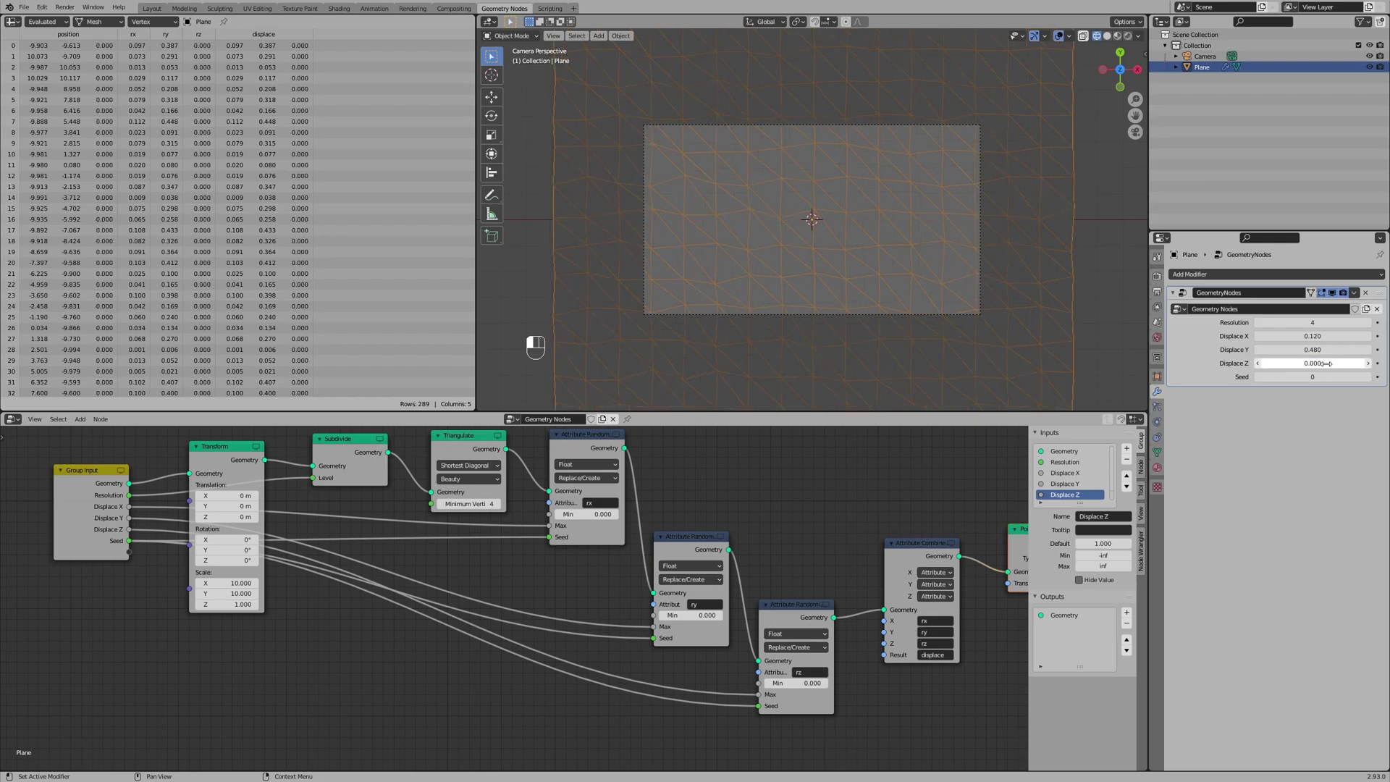
Set the modifier's Displace Z, Displace X and Displace Y values to 1
left_click(1327, 363)
type("1")
key("Return")
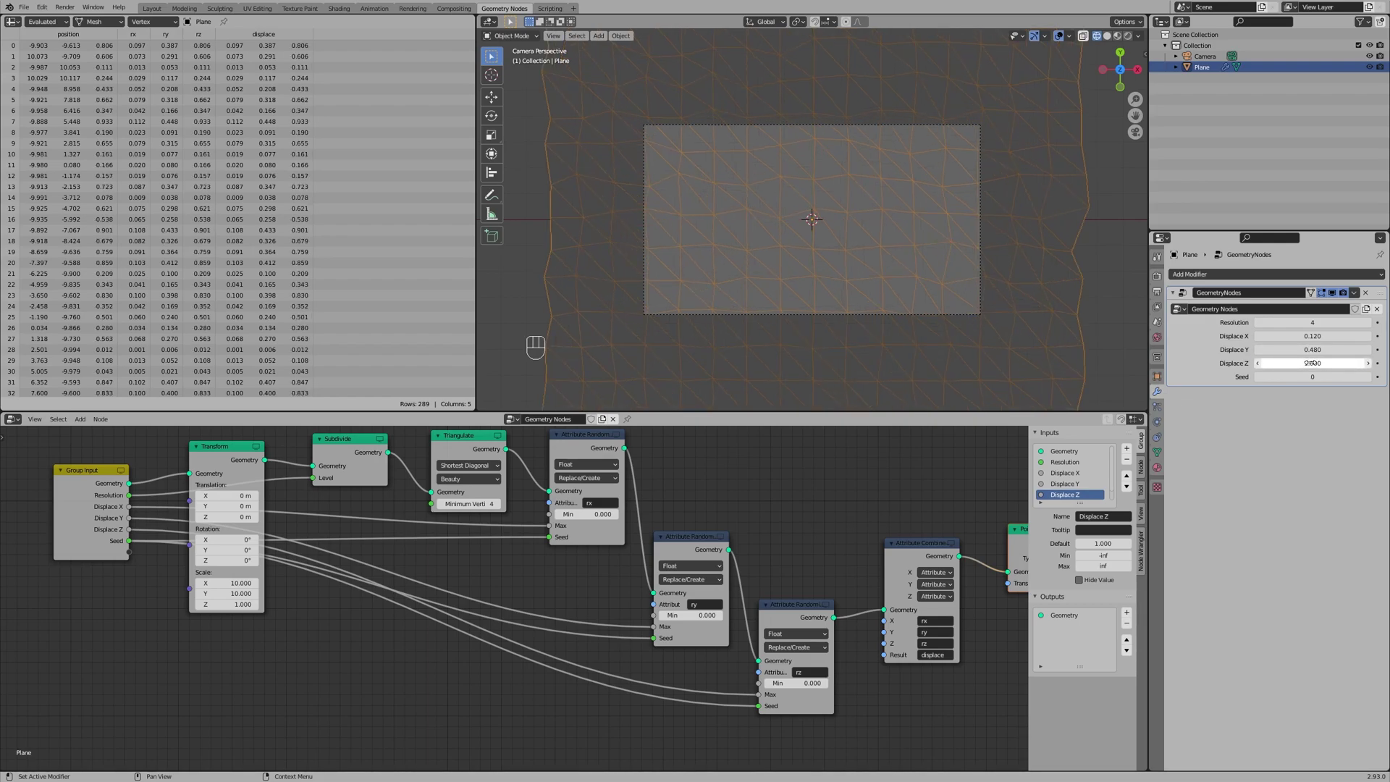
left_click(1307, 337)
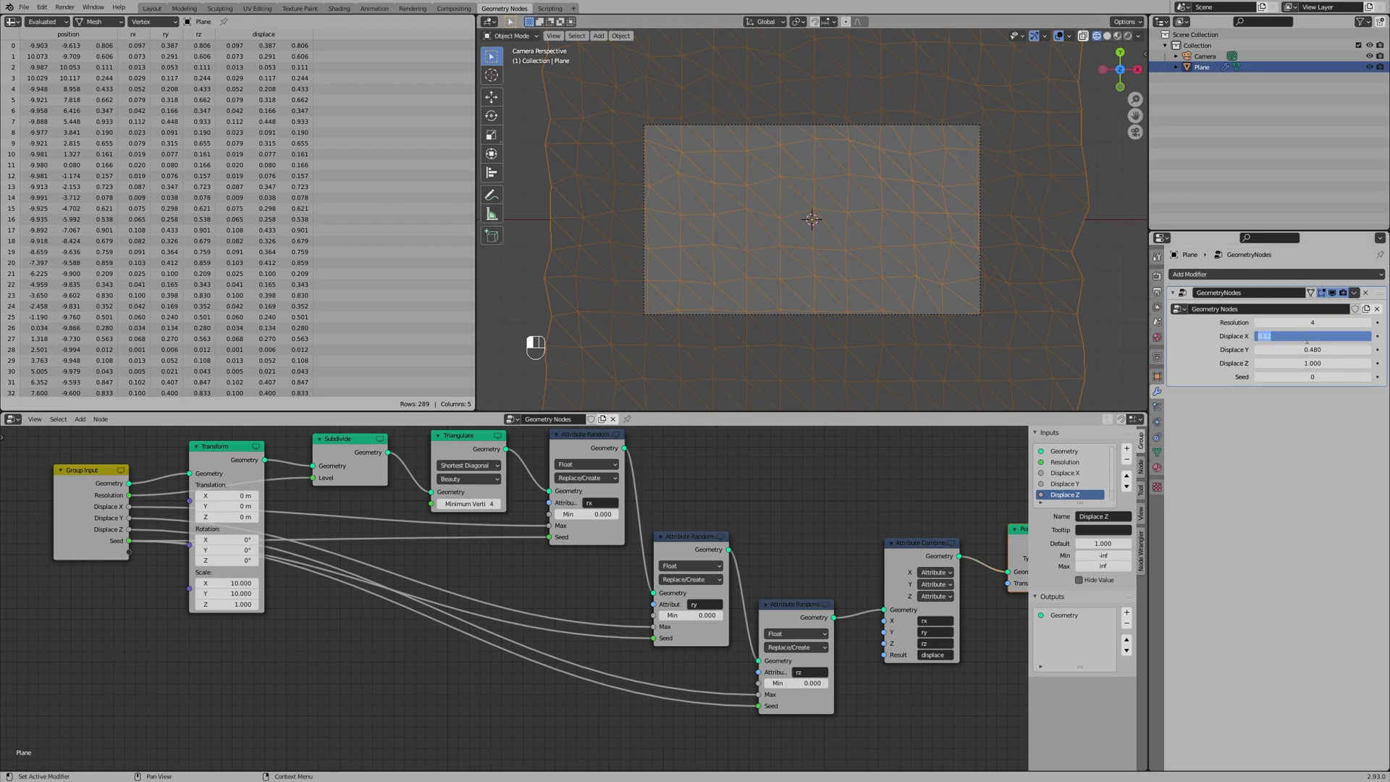
type("1")
key("Return")
left_click(1308, 349)
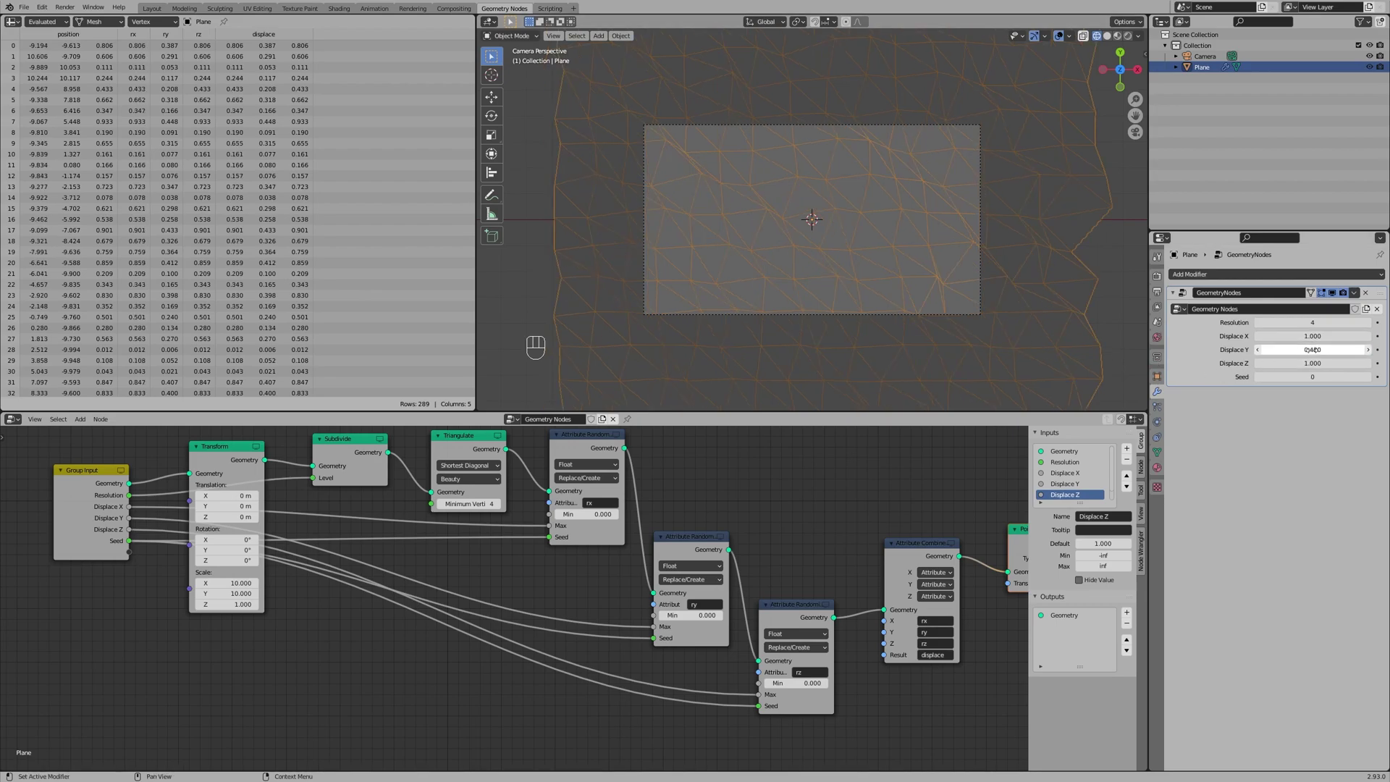
type("1")
key("Return")
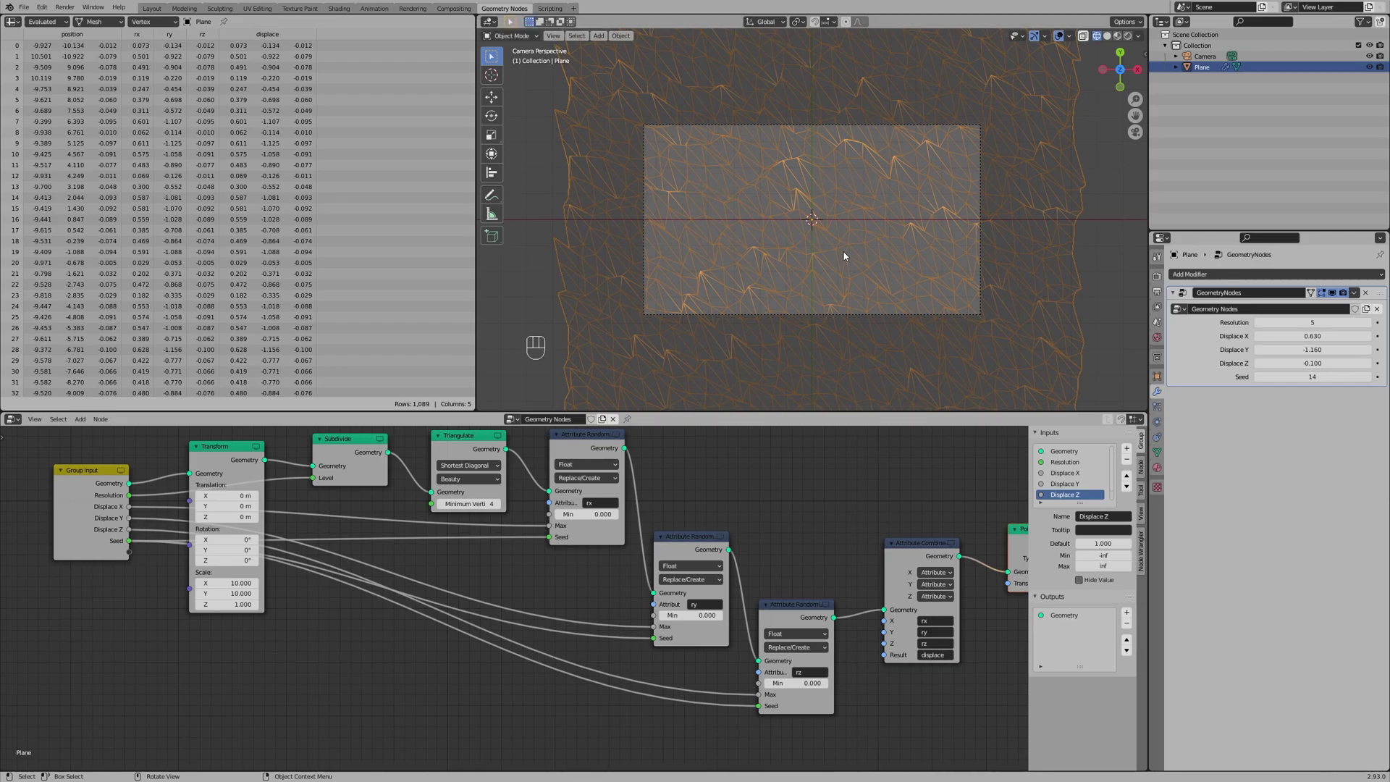
Switch to the Shading workspace and create a new material for the plane
left_click(340, 9)
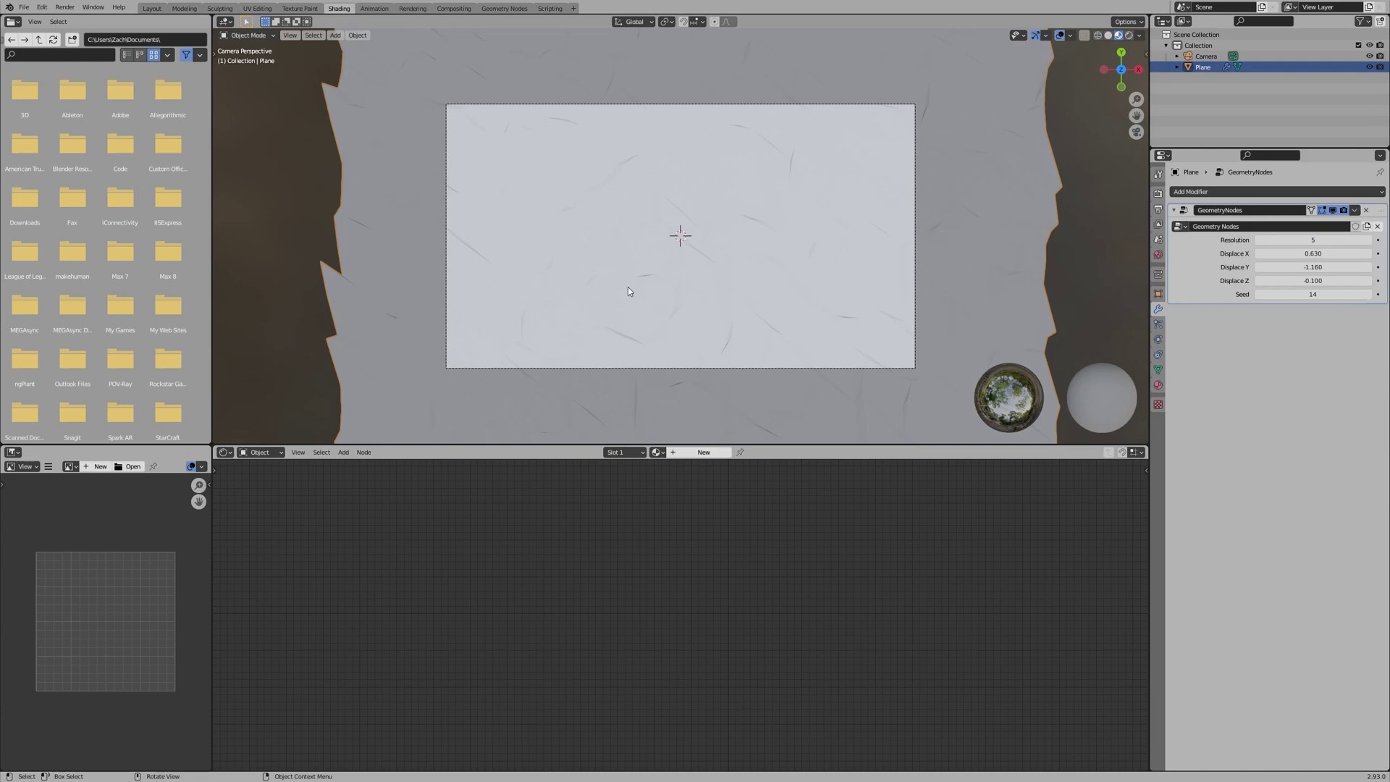
middle_click_drag(627, 295, 544, 230)
key("KP_0")
left_click(687, 456)
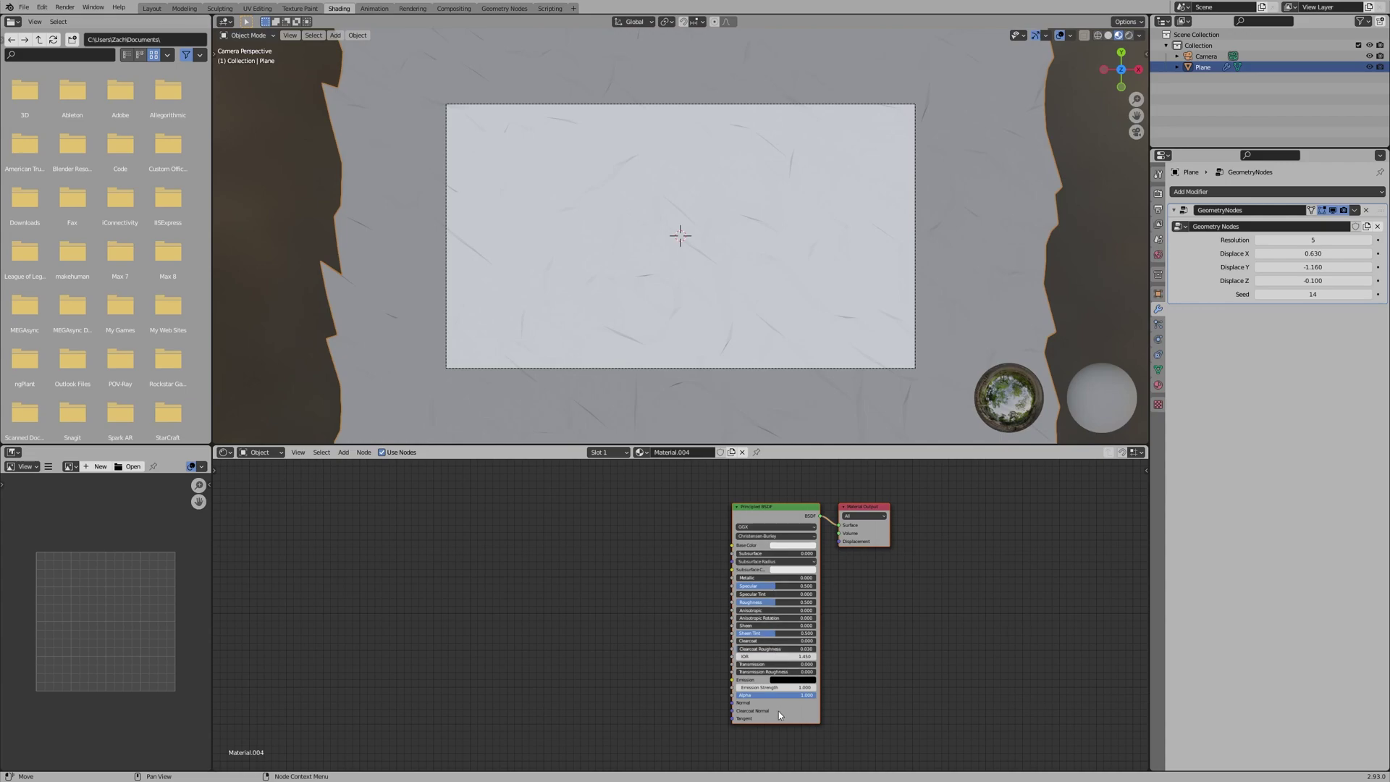
Add a Texture Coordinate node to the material, well ahead of the Principled BSDF node
key("shift+a")
left_click(619, 562)
type("te")
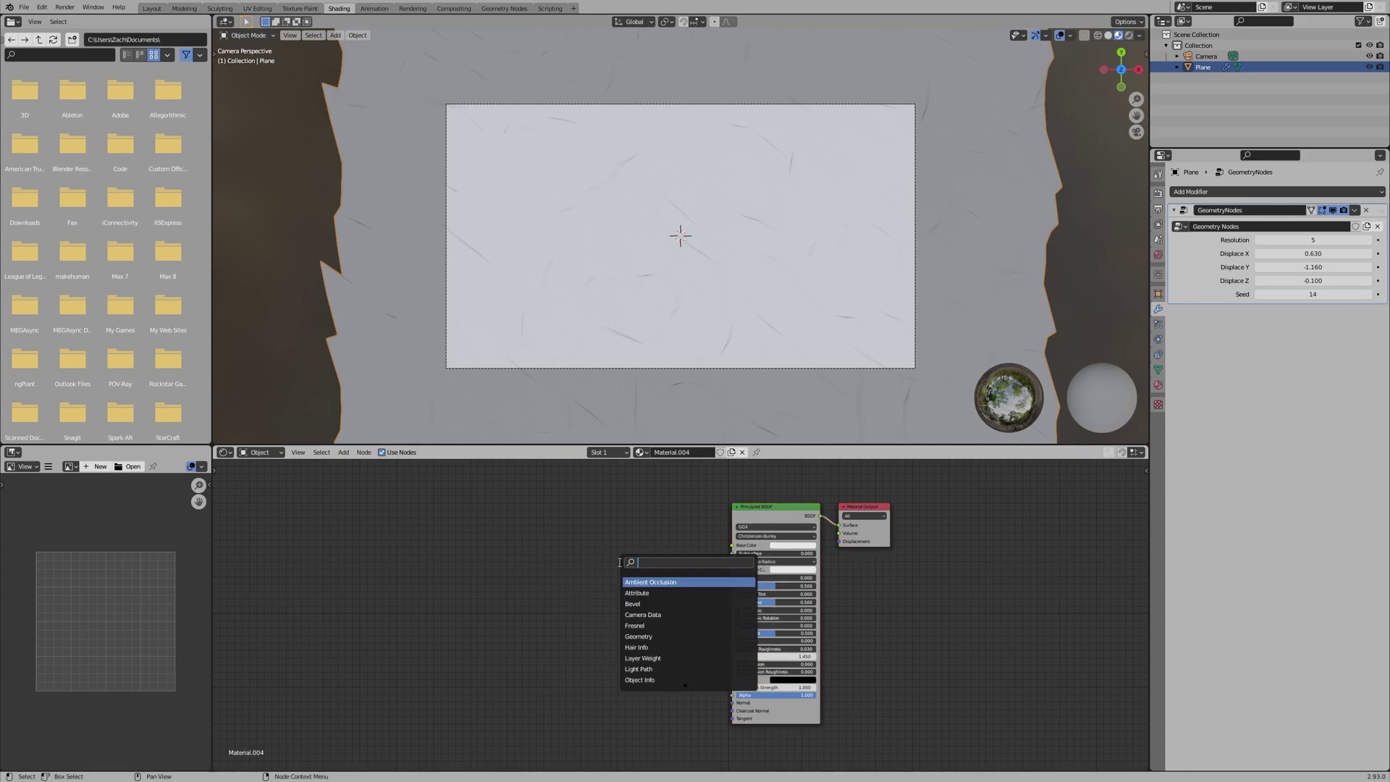
type("xture coord")
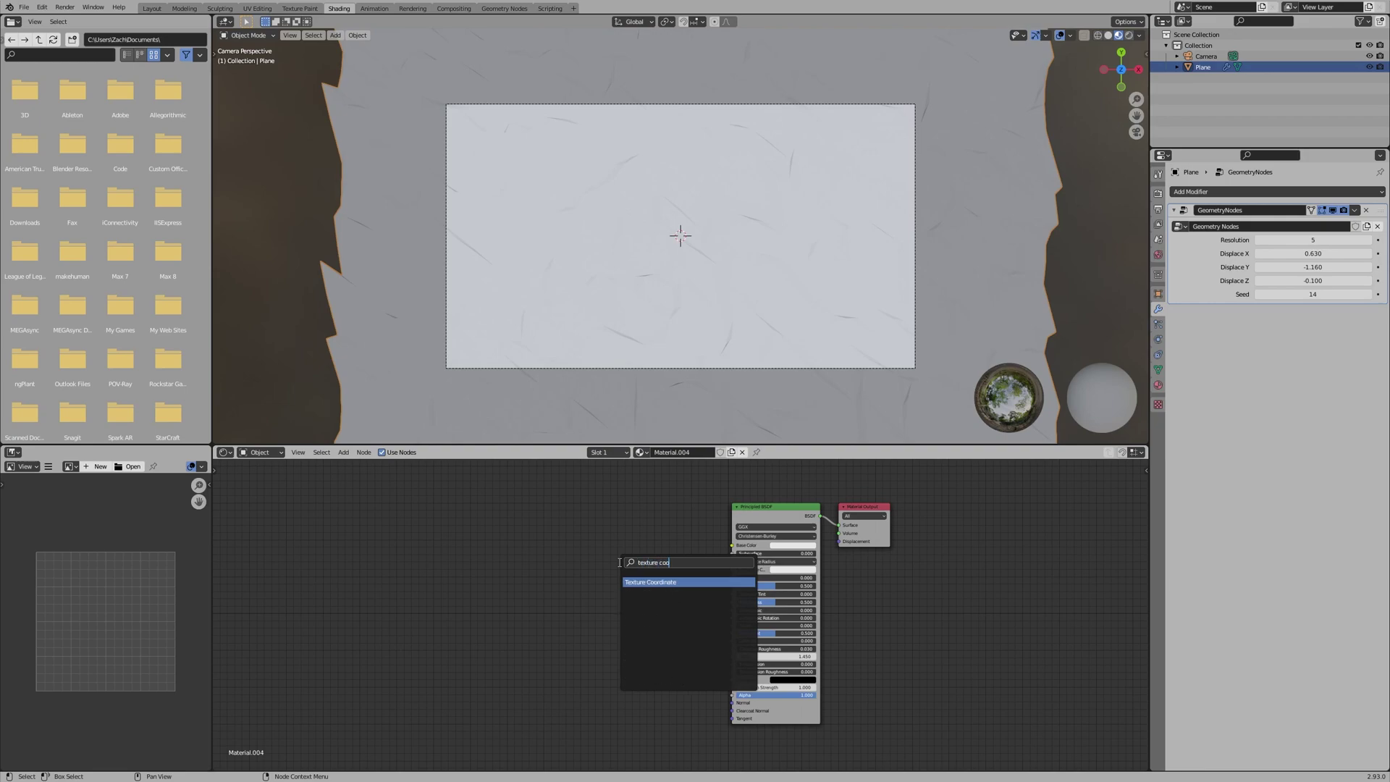
key("Return")
left_click(383, 519)
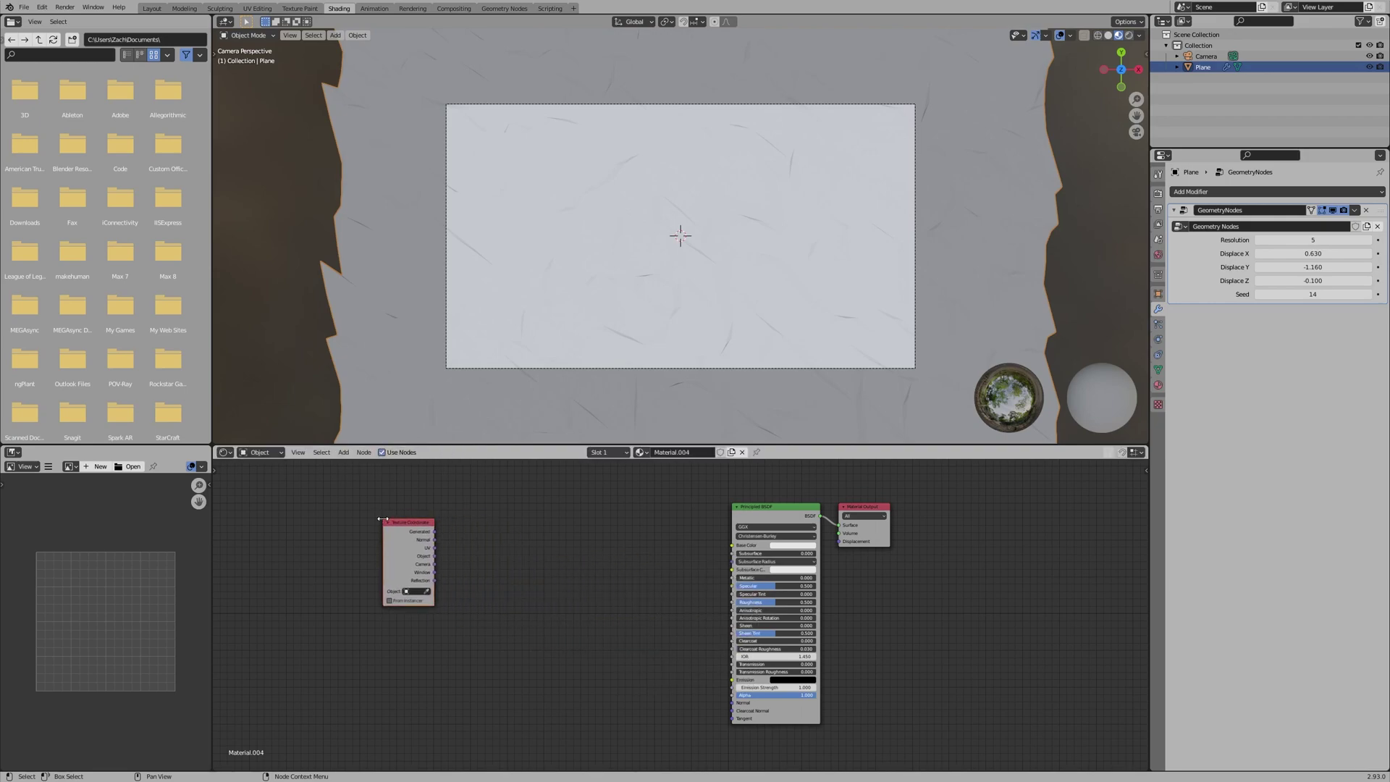
Add a Mapping node between the Texture Coordinate and Principled BSDF nodes
key("shift+a")
left_click(461, 526)
type("mapping")
key("Return")
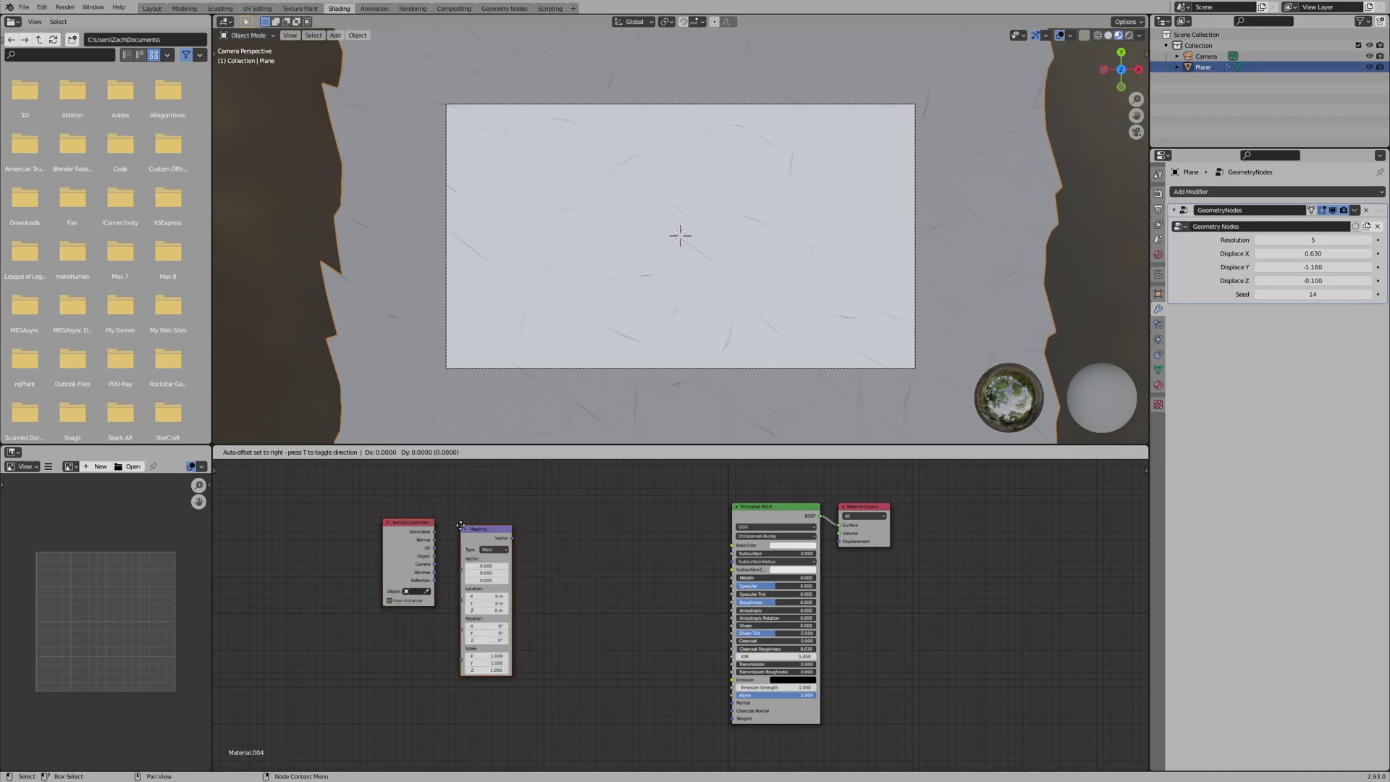
left_click(468, 504)
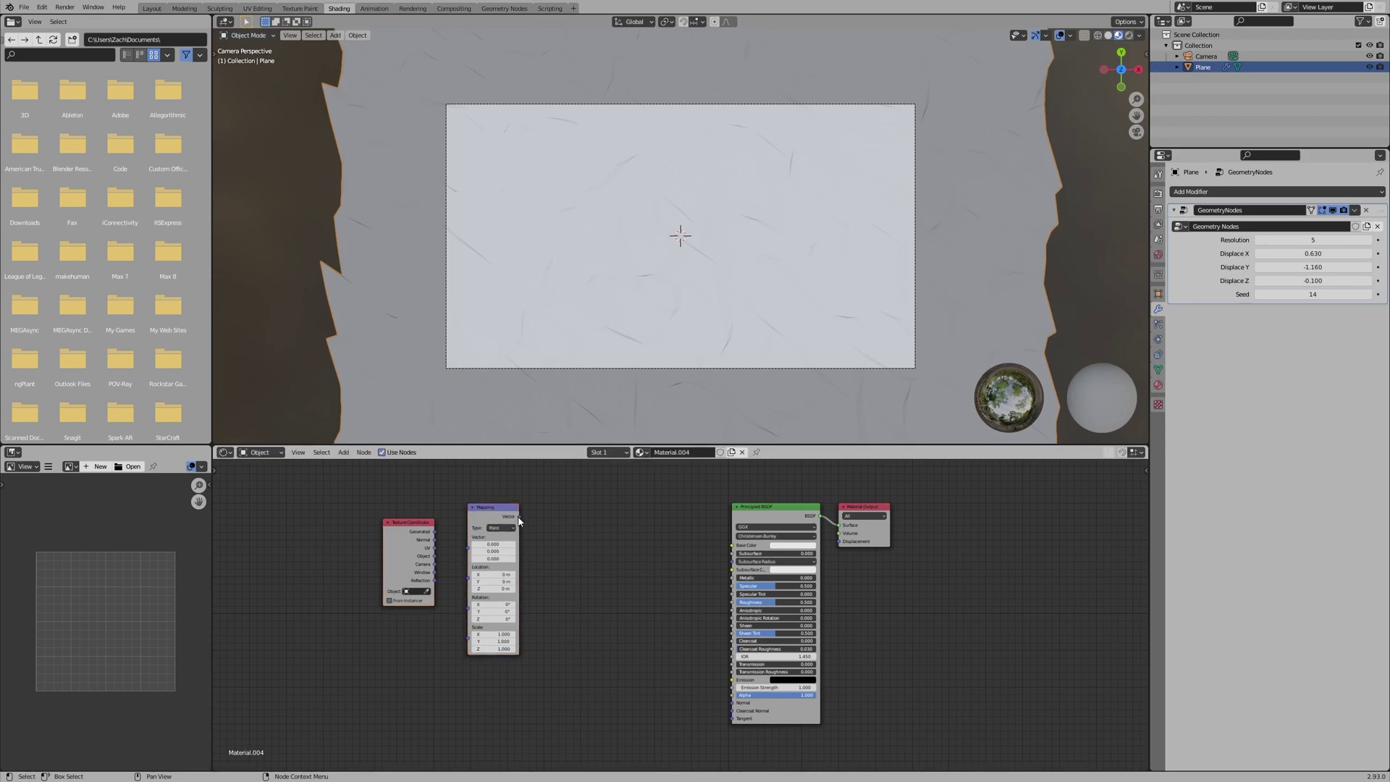
Route the Reflection coordinates through Mapping into the Principled BSDF's Emission, and compare material preview with rendered shading, ending in rendered
left_click_drag(520, 518, 731, 680)
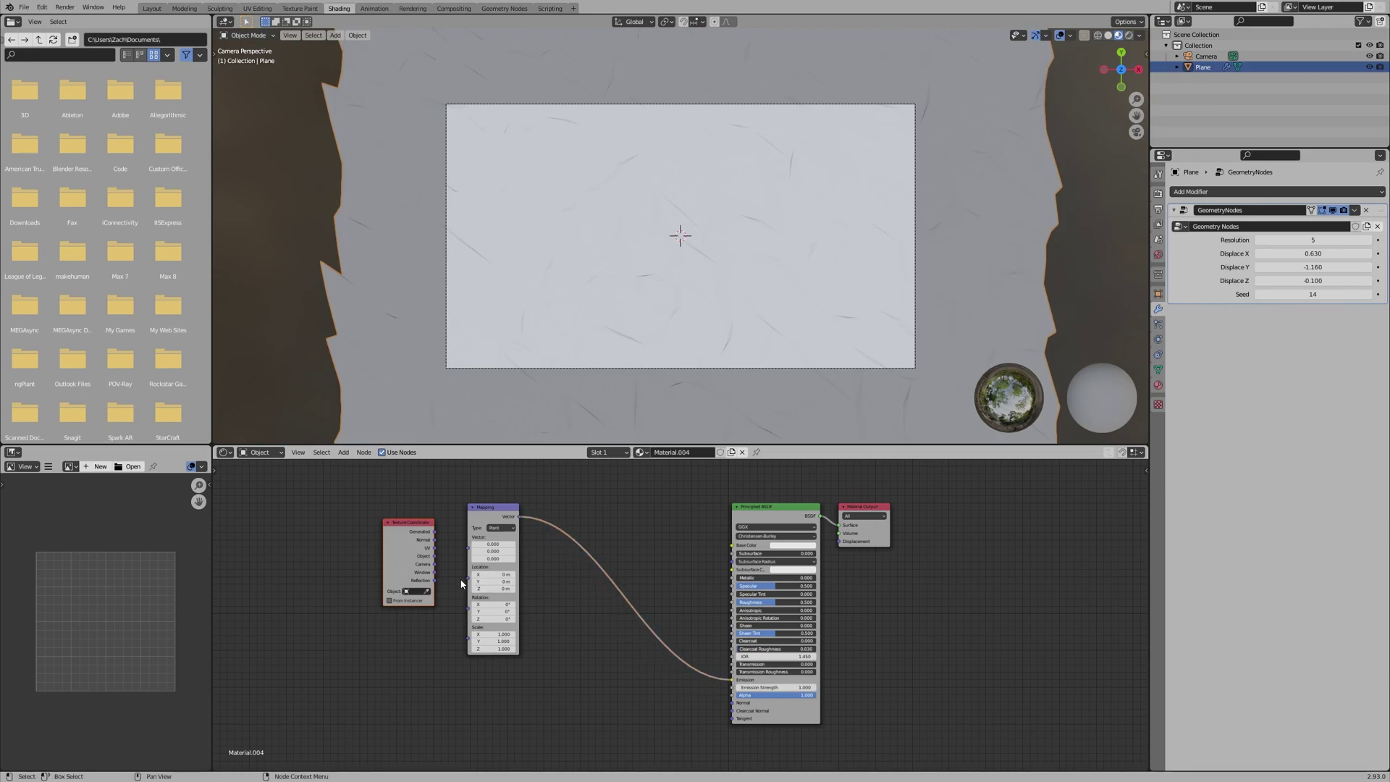
left_click_drag(435, 584, 465, 548)
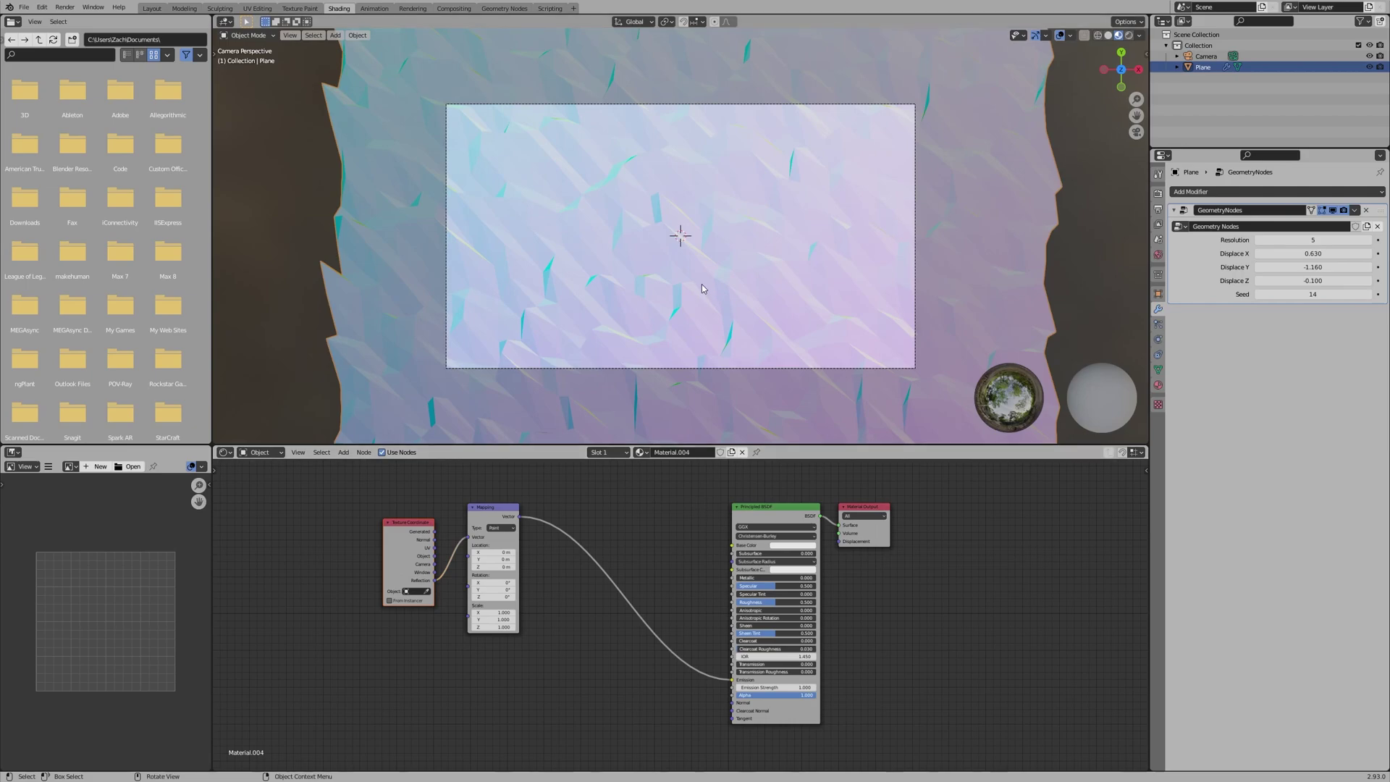
left_click(1129, 36)
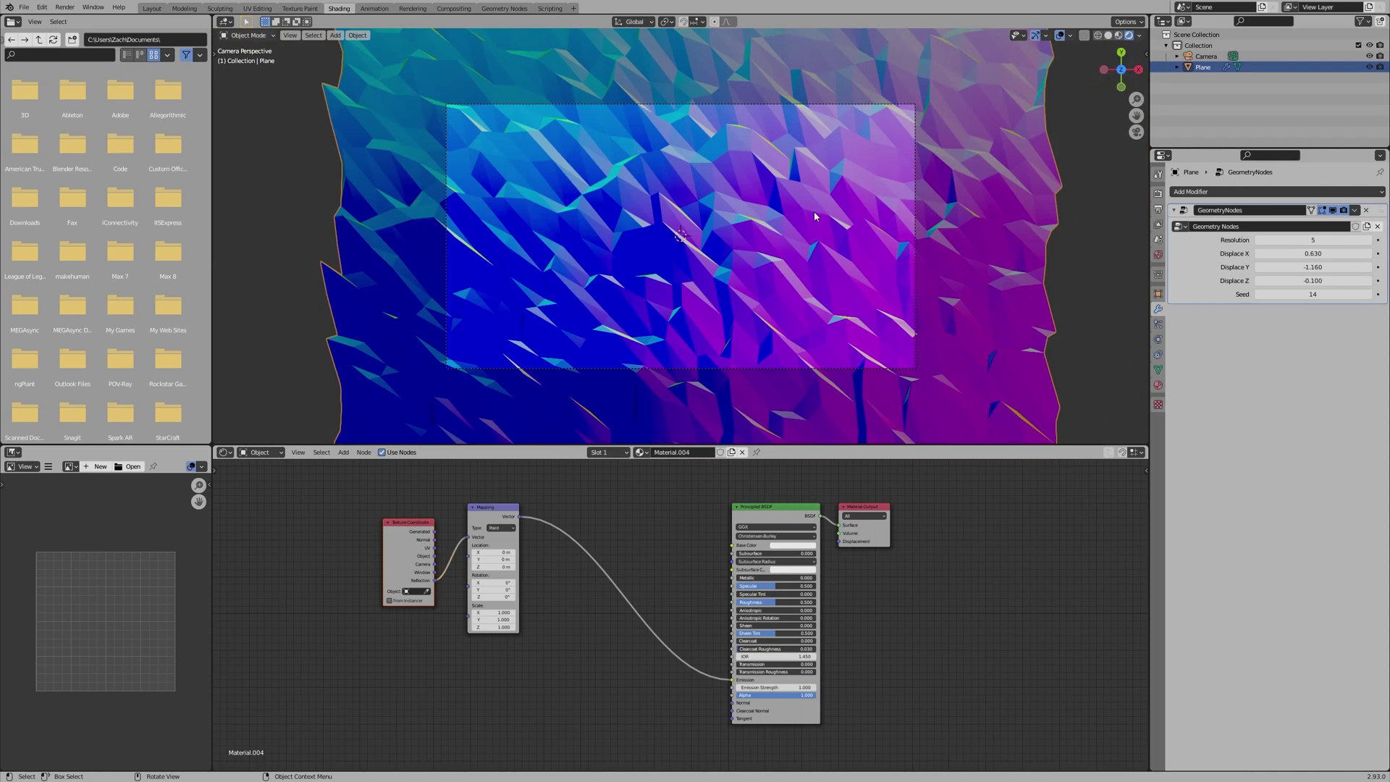
left_click(1120, 37)
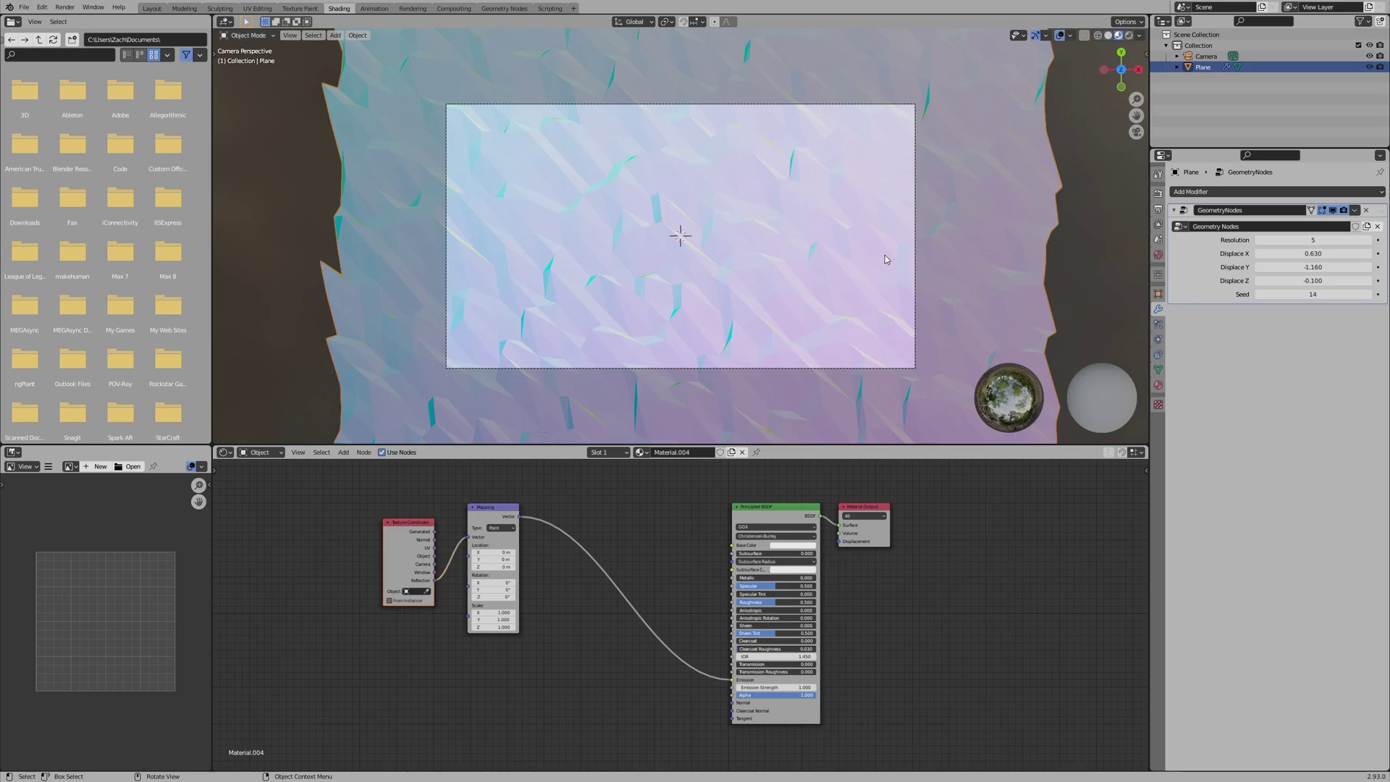
left_click(1129, 36)
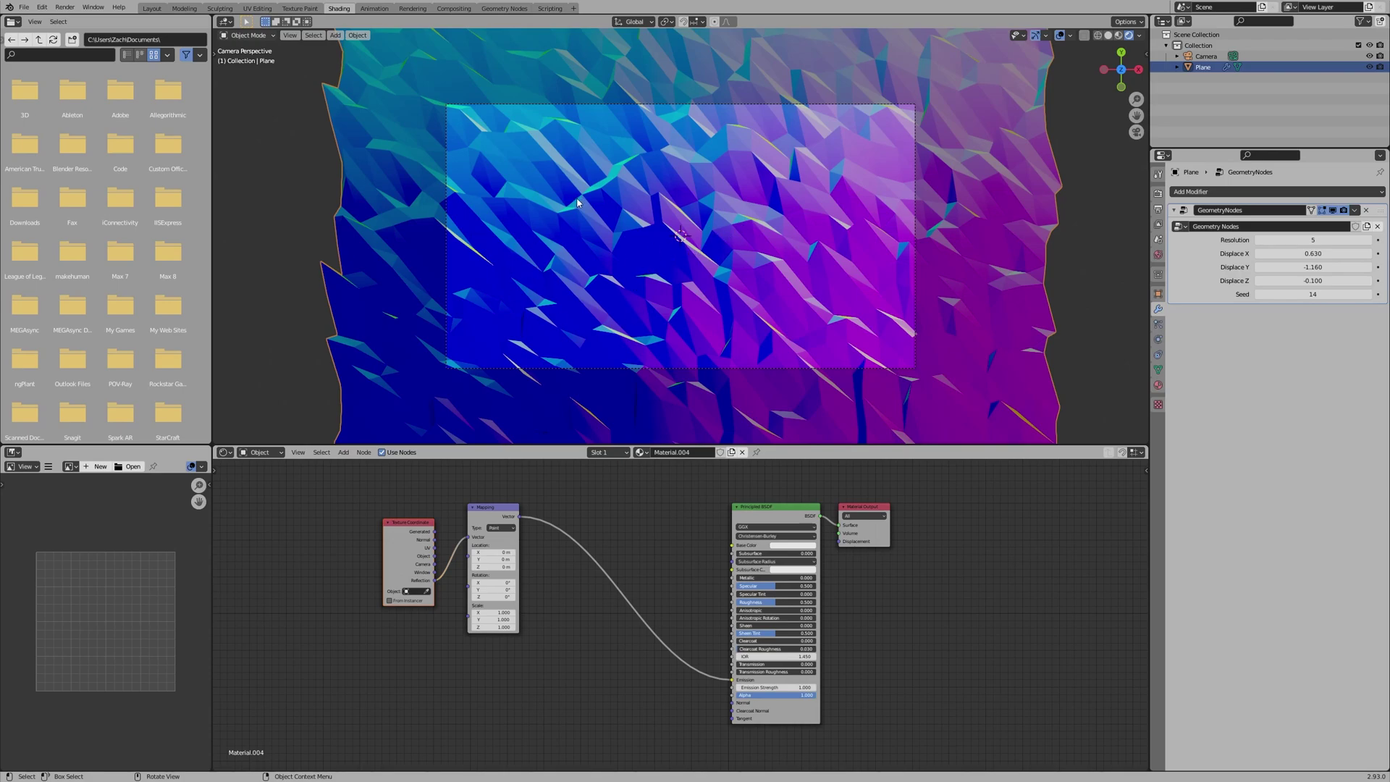
Move the Texture Coordinate and Mapping nodes farther from the shader and insert an RGB to BW node between Mapping and Principled BSDF
left_click_drag(332, 469, 374, 622)
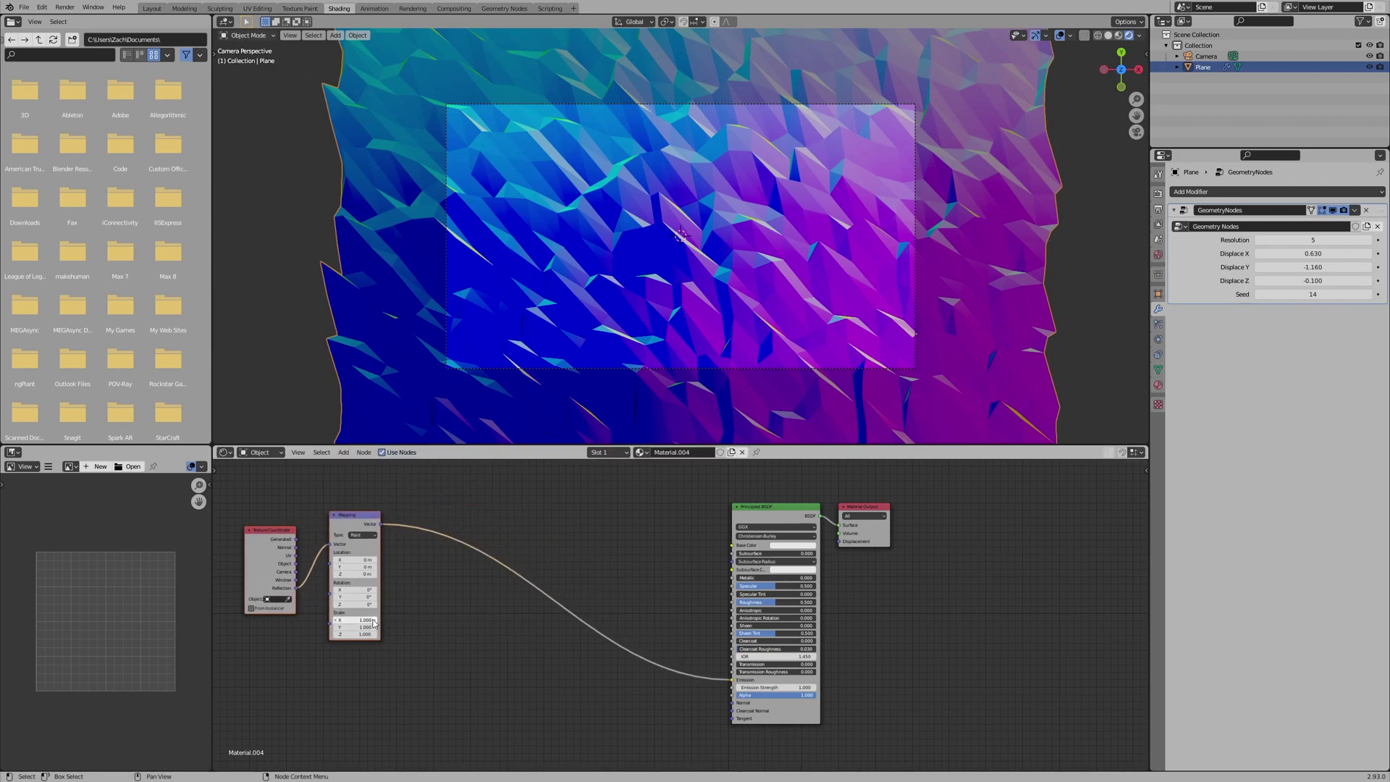
key("shift+a")
left_click(466, 614)
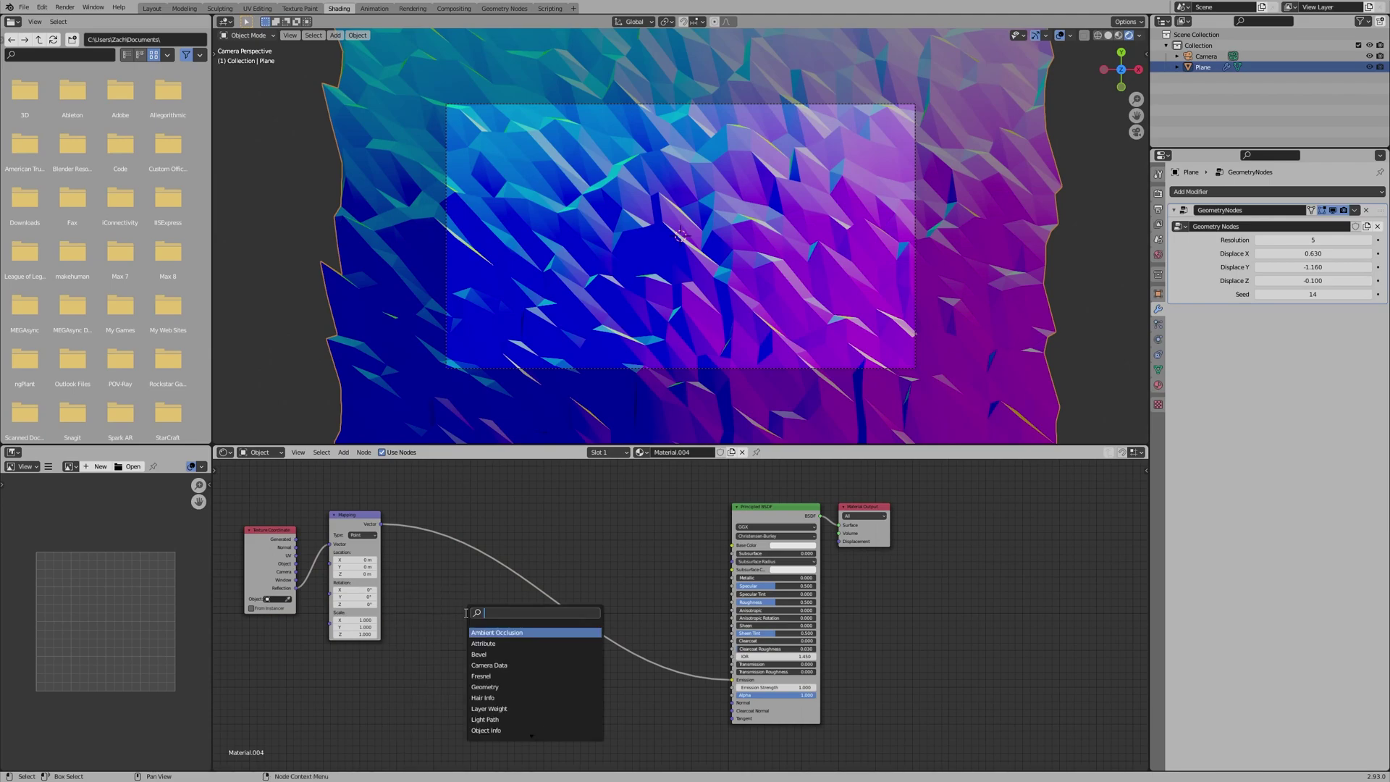
type("rgb to")
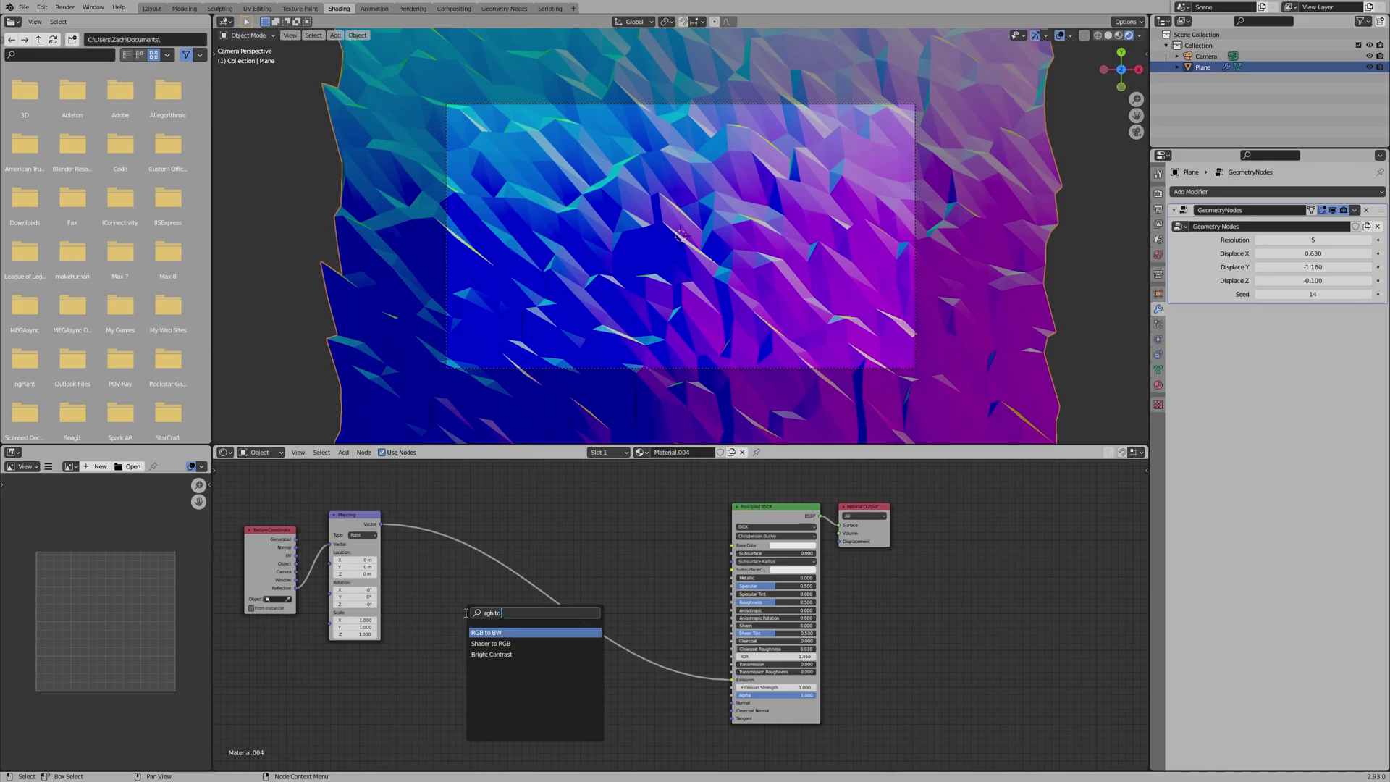
key("Return")
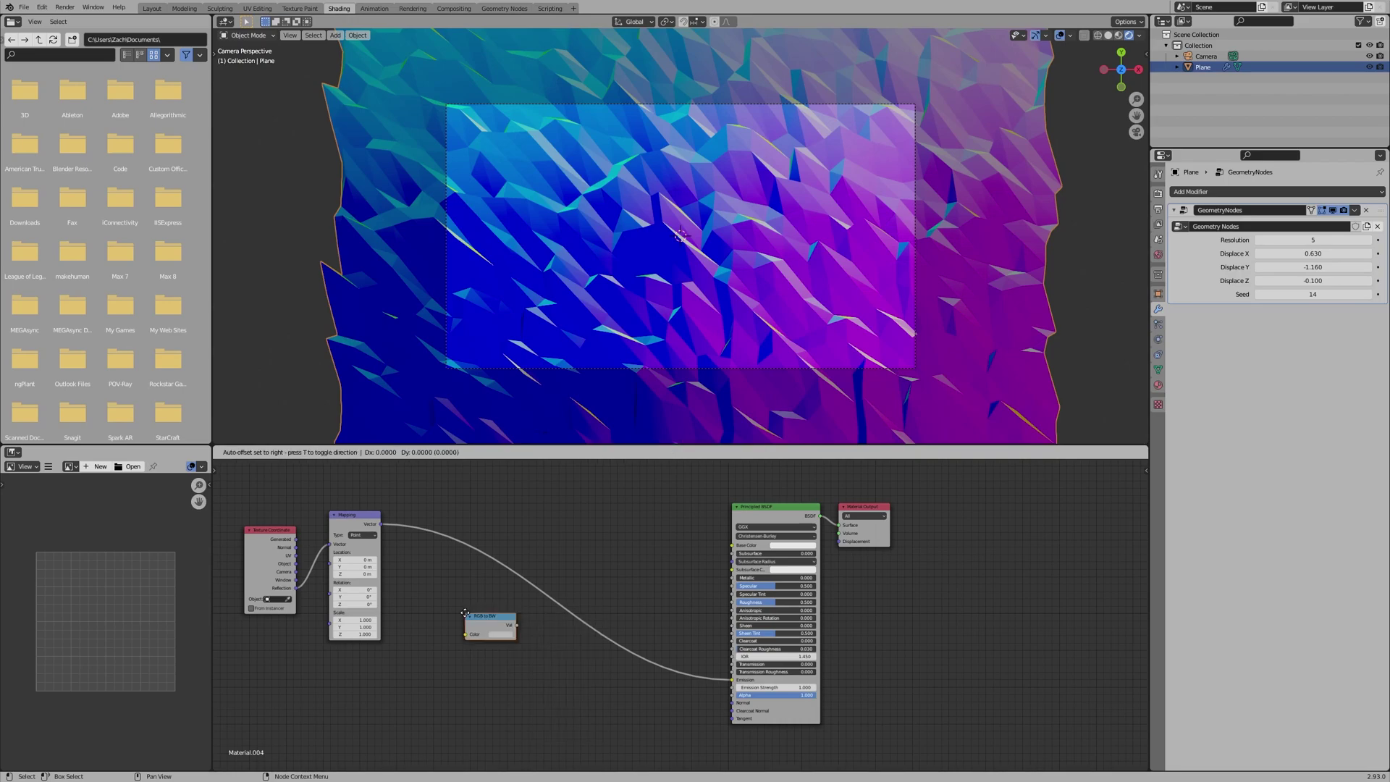
left_click(444, 528)
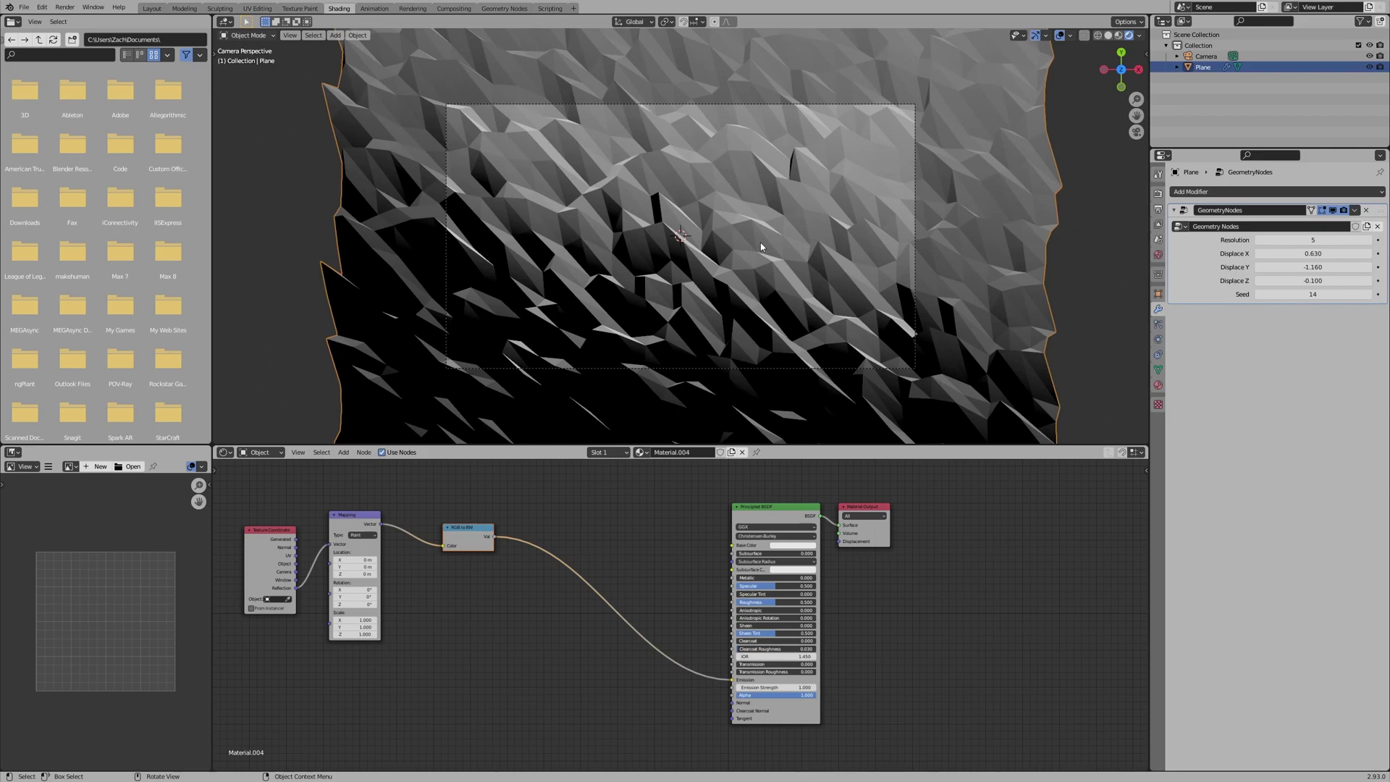
Try a Resolution of 6 in the plane's geometry nodes modifier and return it to 5
left_click(1258, 240)
left_click(1367, 240)
left_click(1367, 240)
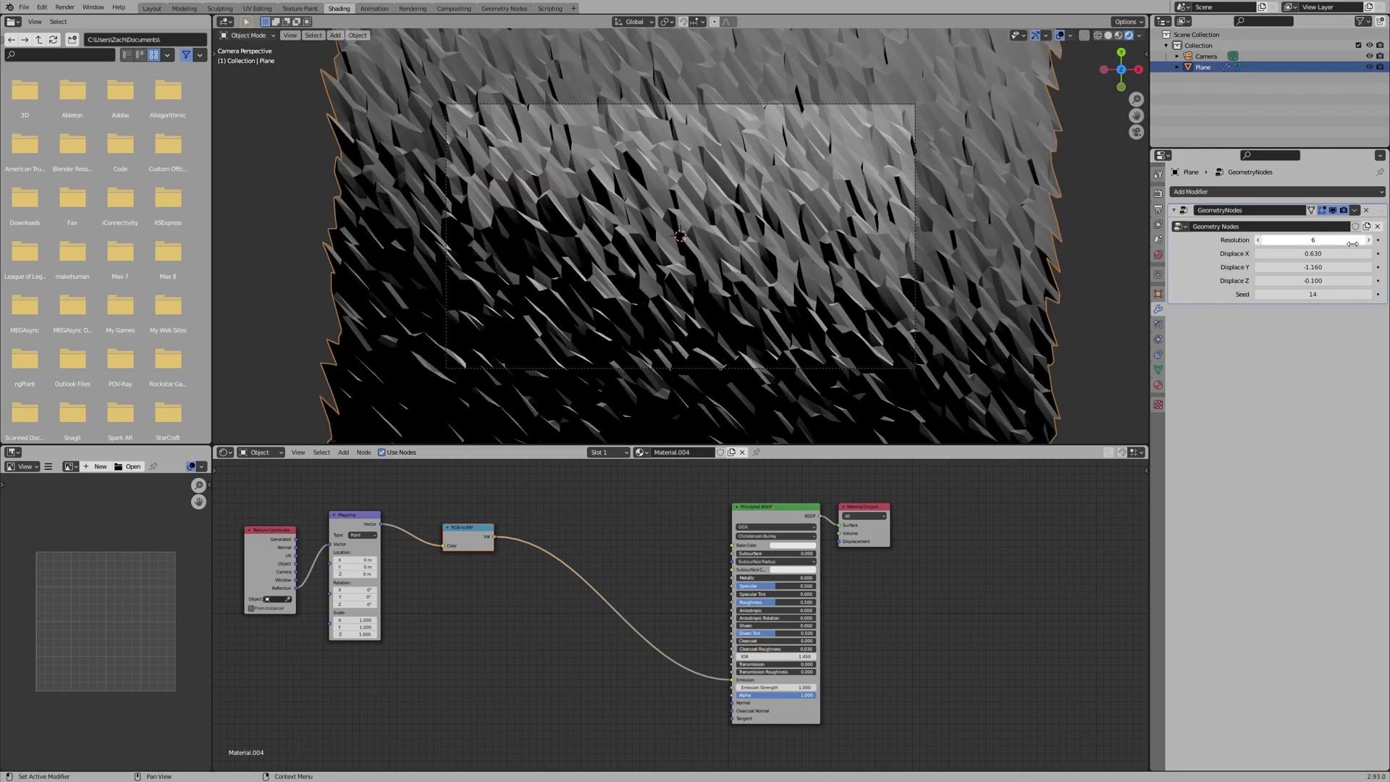
left_click(1260, 241)
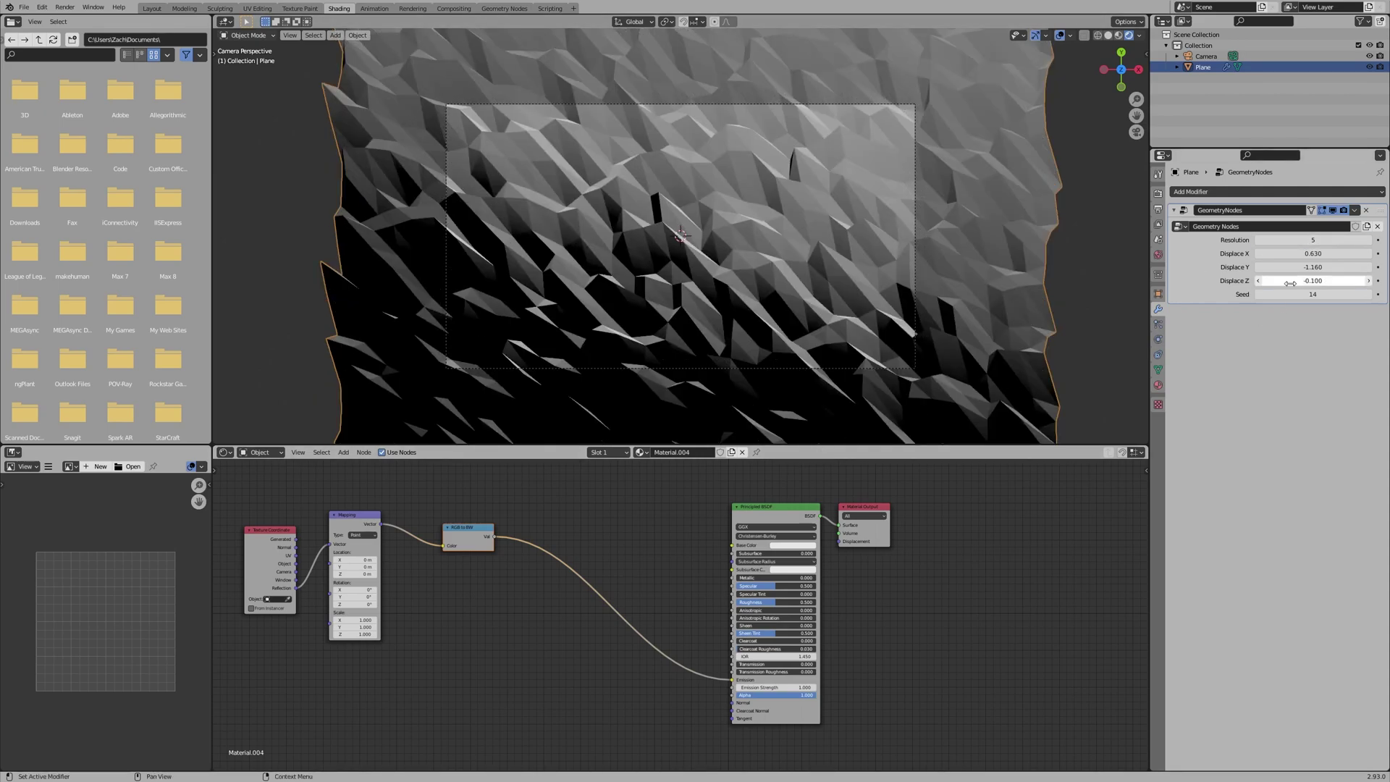
Set the plane modifier's Displace X to 0.550
mouse_move(1327, 253)
left_mouse_down()
mouse_move(1357, 253)
mouse_move(1322, 253)
left_mouse_up()
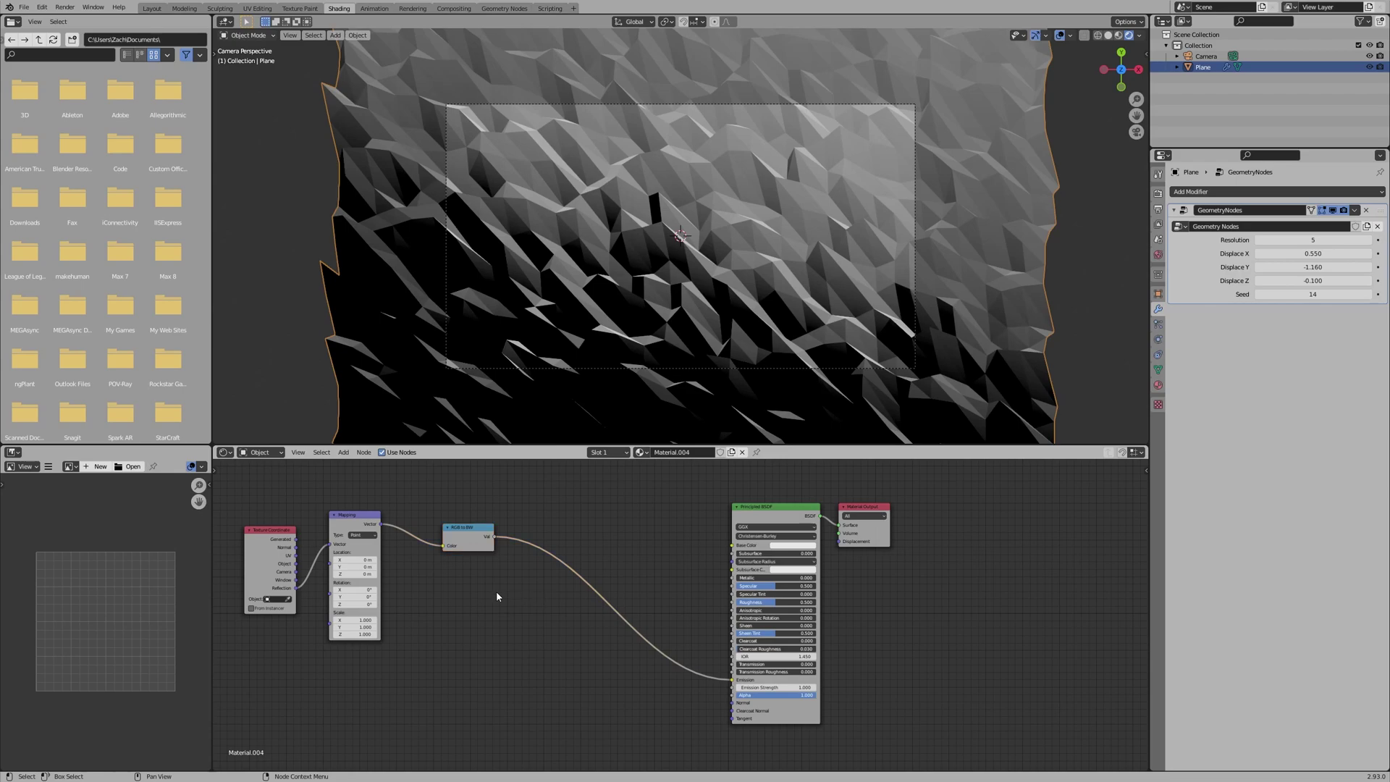
Move the Principled BSDF and Material Output nodes farther away and insert two MixRGB nodes in series between RGB to BW and Emission
left_click_drag(680, 478, 953, 724)
left_click_drag(760, 616, 917, 608)
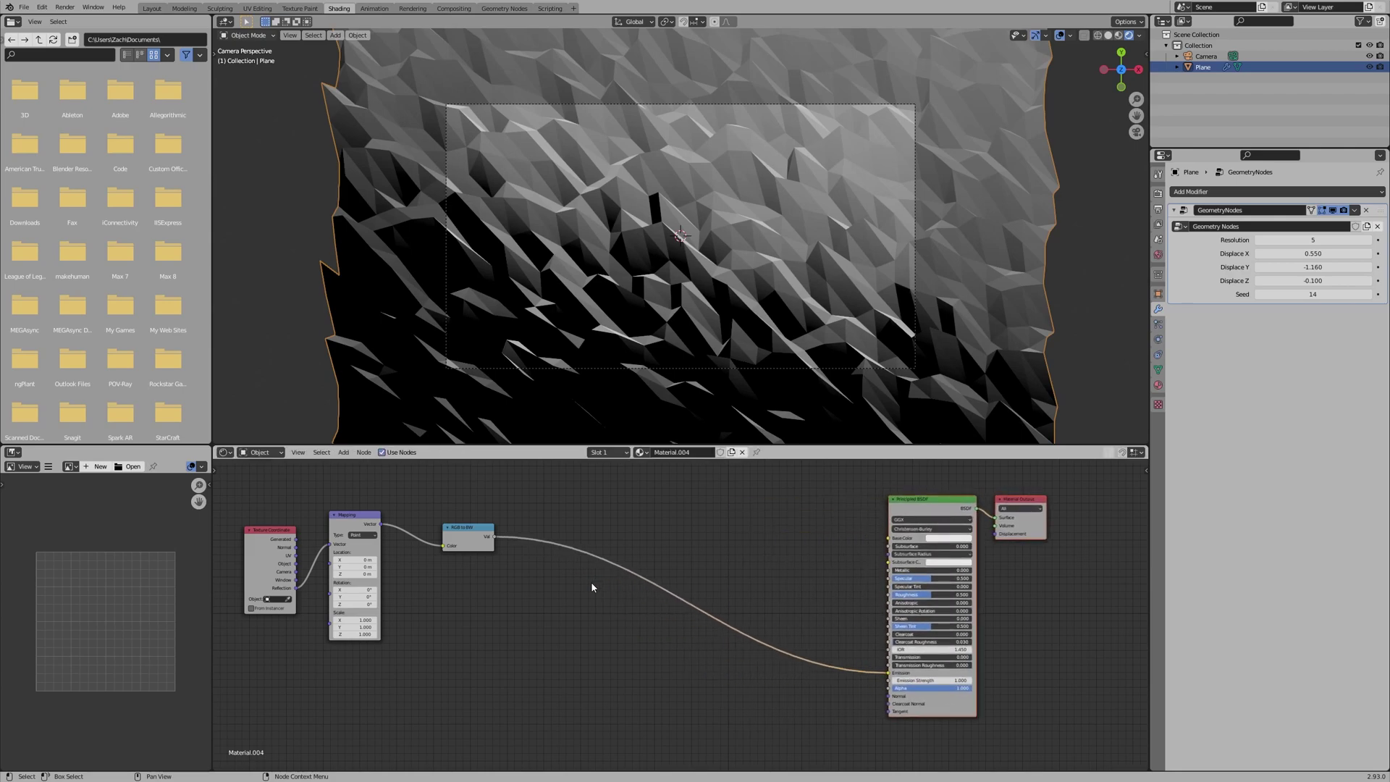
key("shift+a")
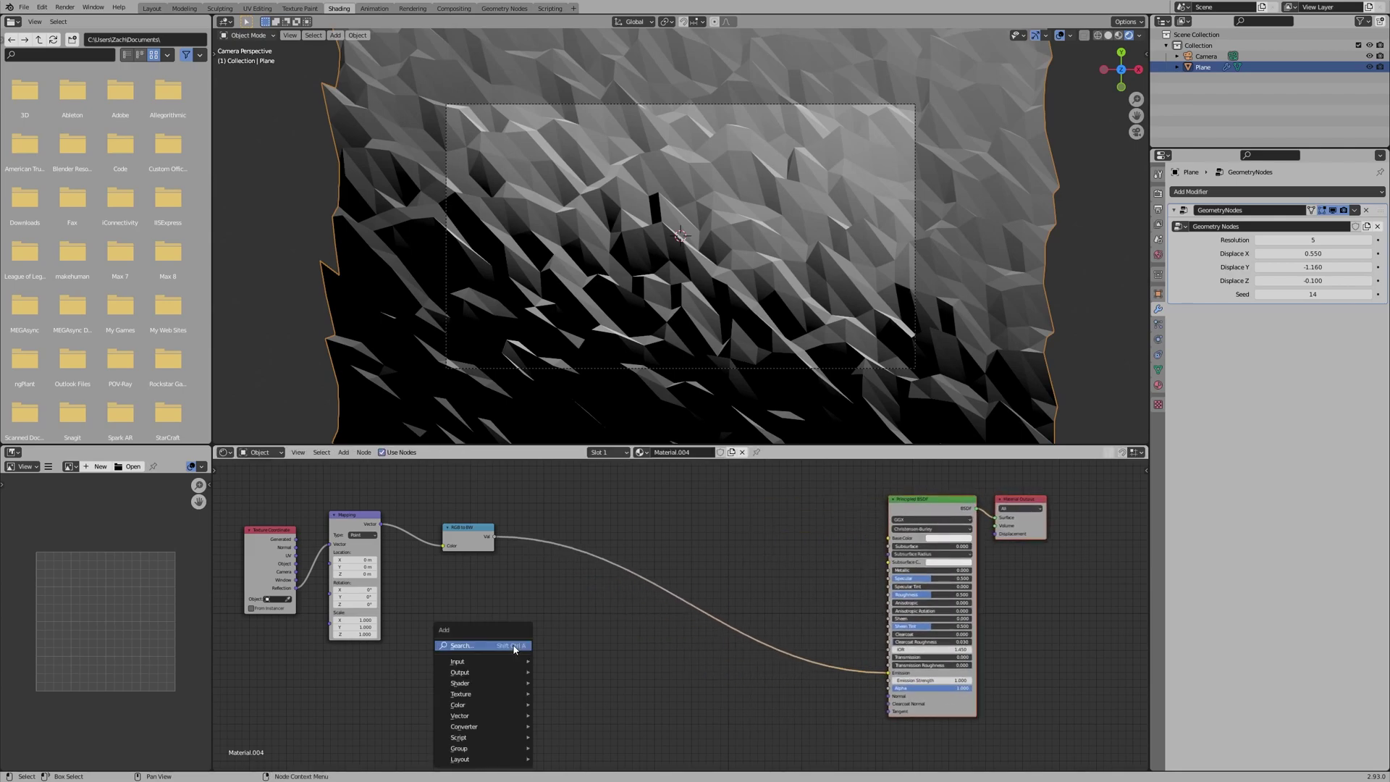
left_click(514, 647)
type("mix")
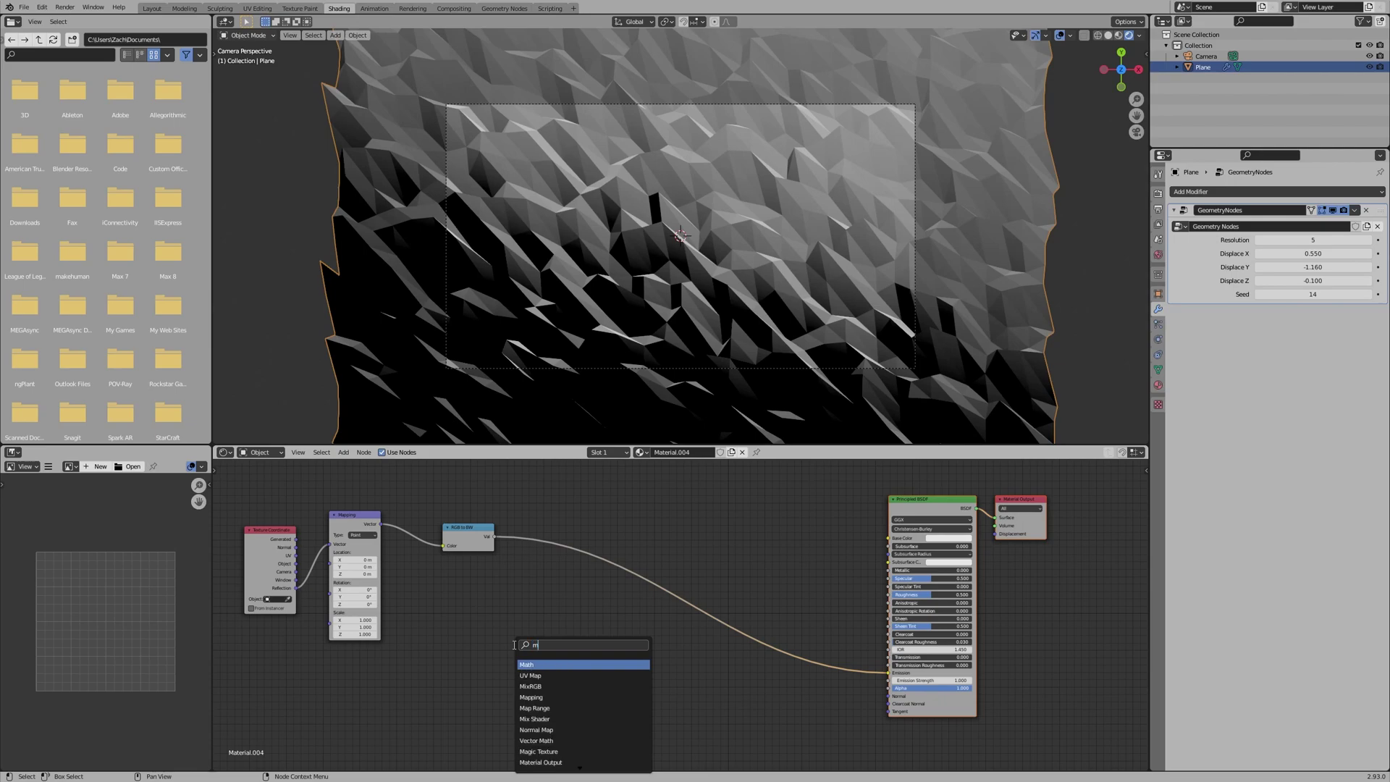
key("Return")
left_click(577, 532)
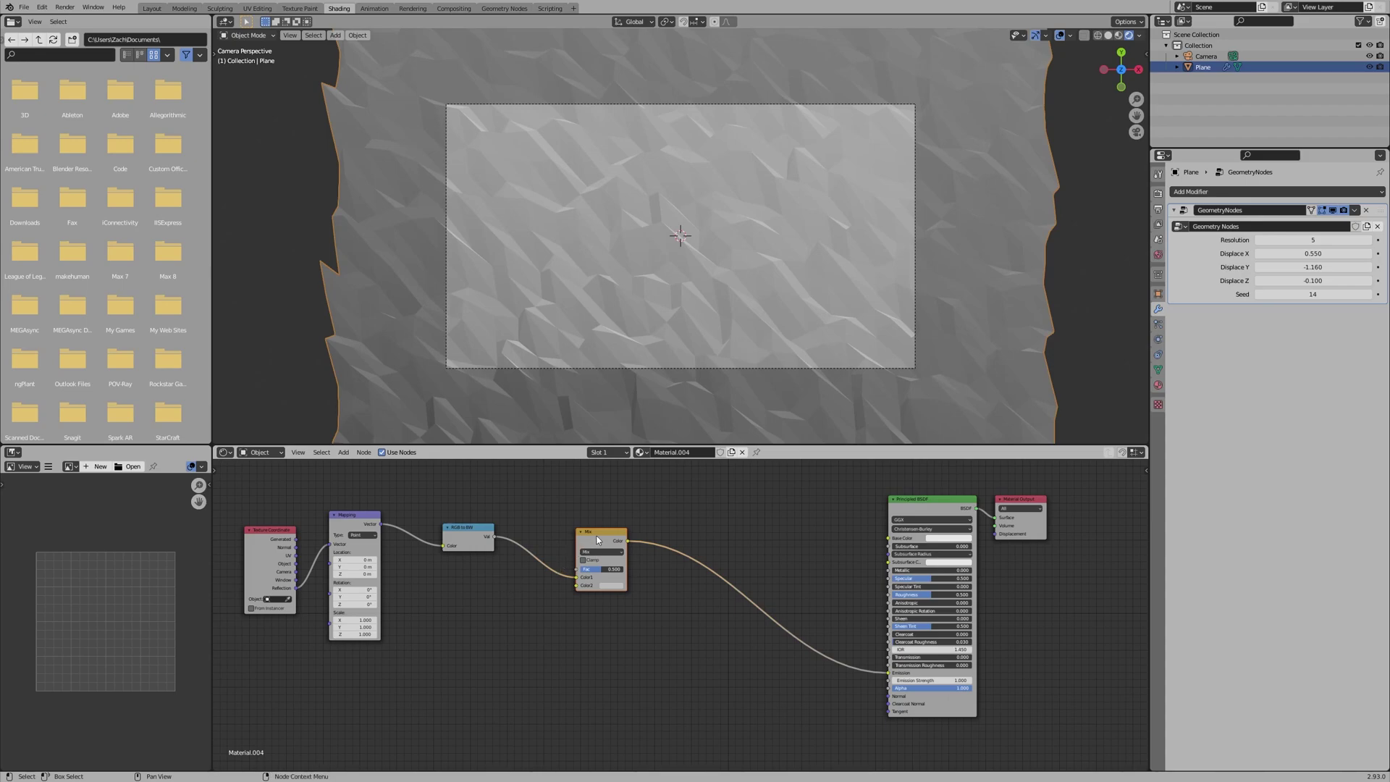
key("shift+d")
left_click(720, 563)
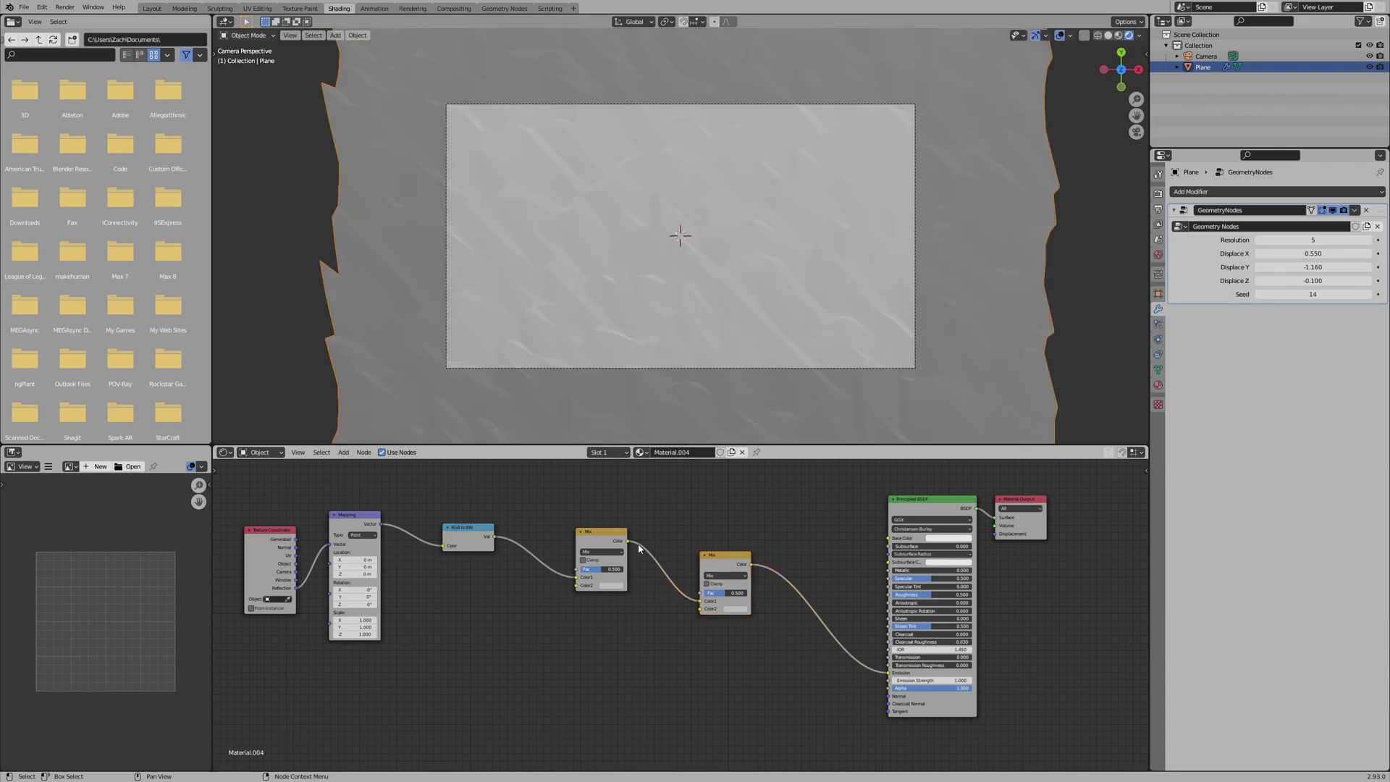
Set the first MixRGB node's blending mode to Lighten and the second one's to Darken
left_click(602, 552)
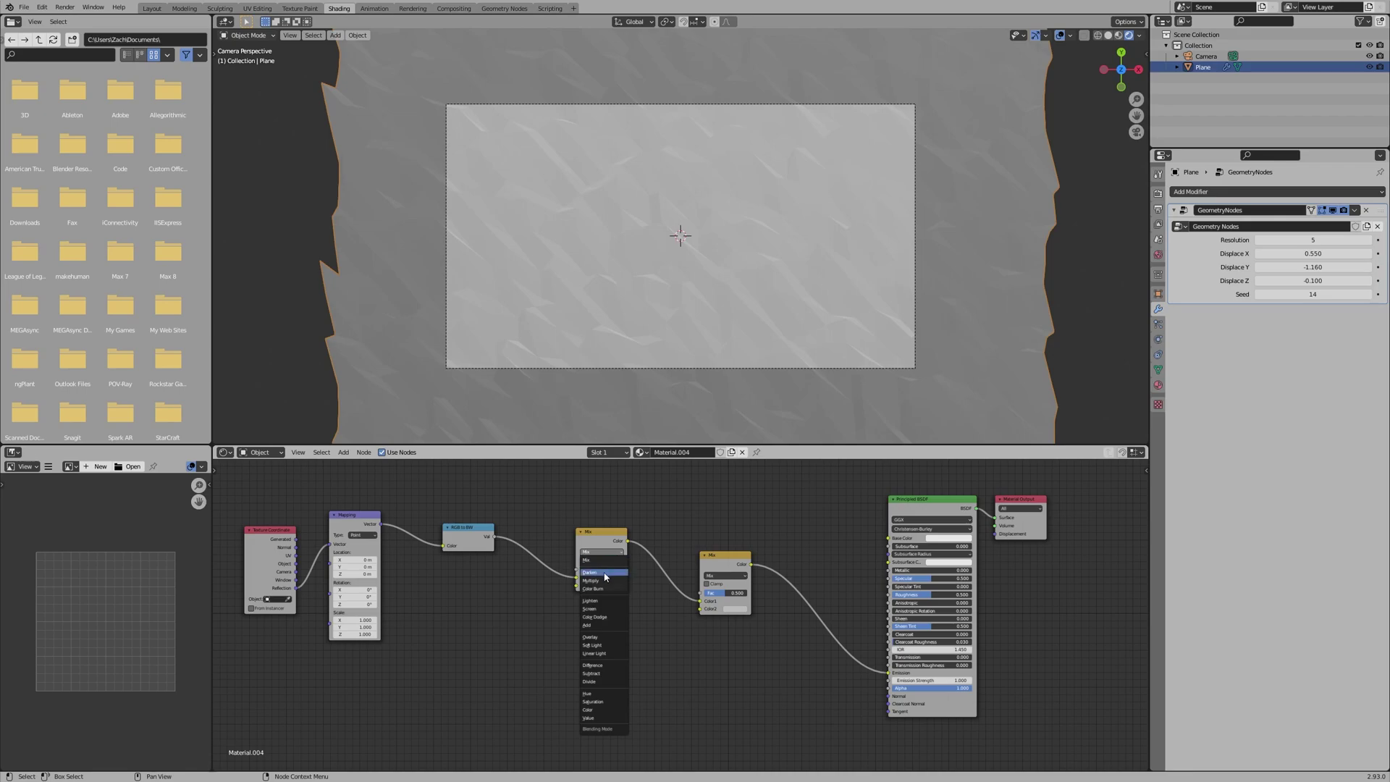
left_click(605, 572)
scroll(694, 573, "up", 2)
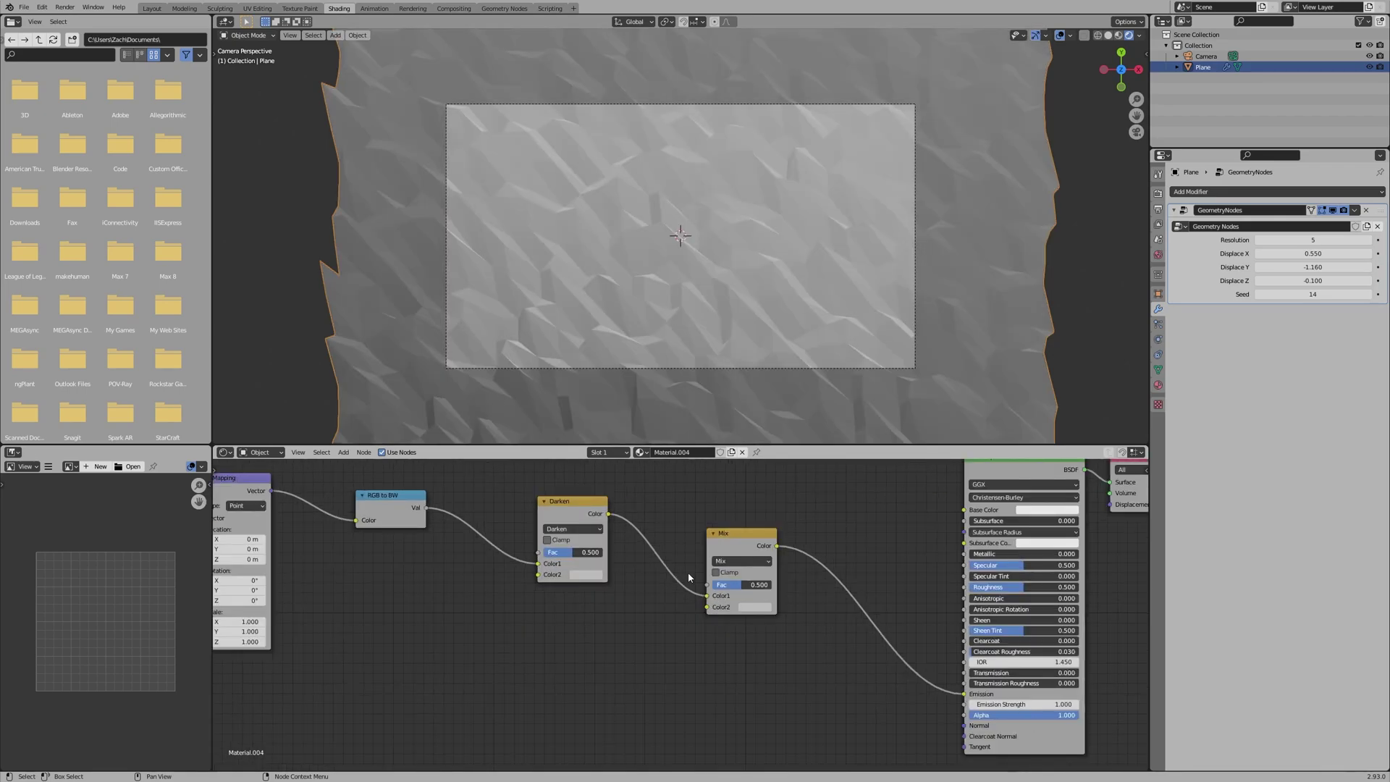
left_click(584, 529)
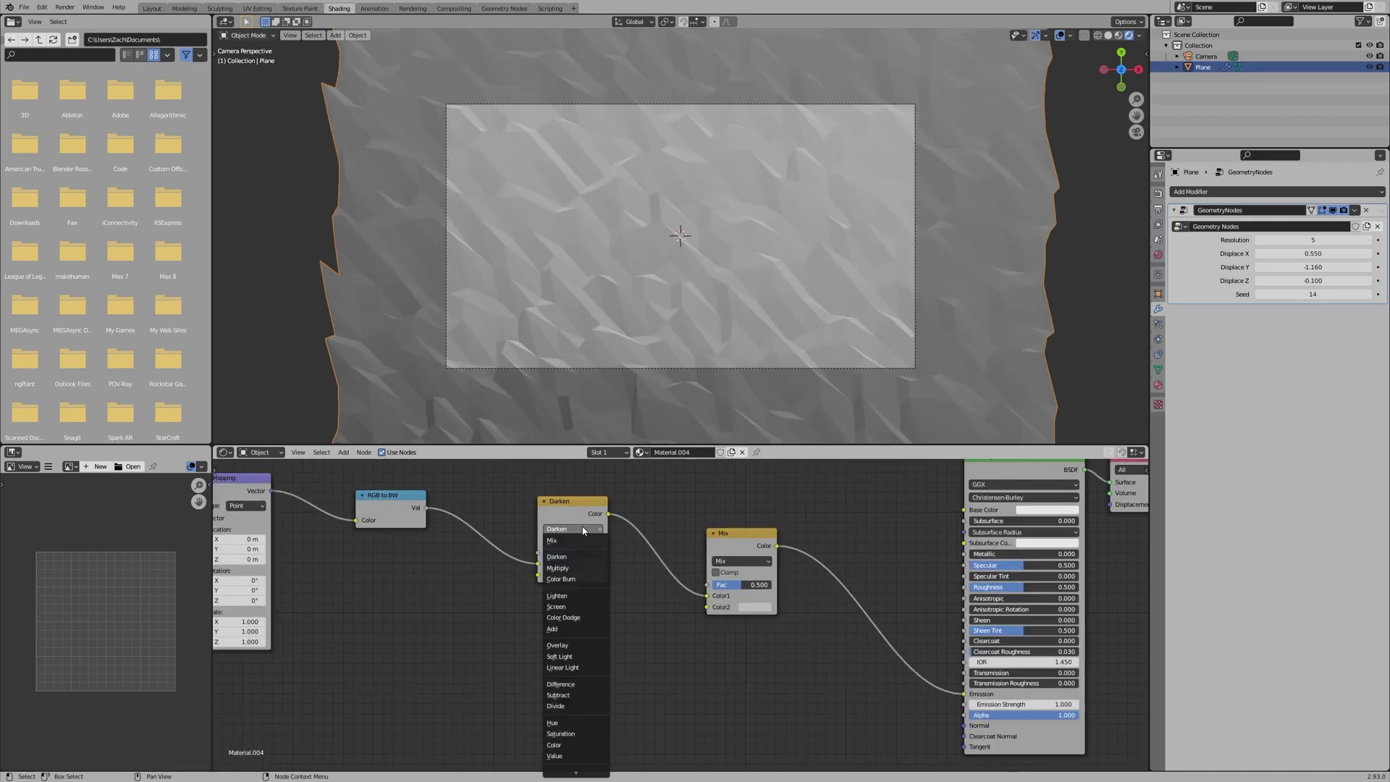
left_click(563, 597)
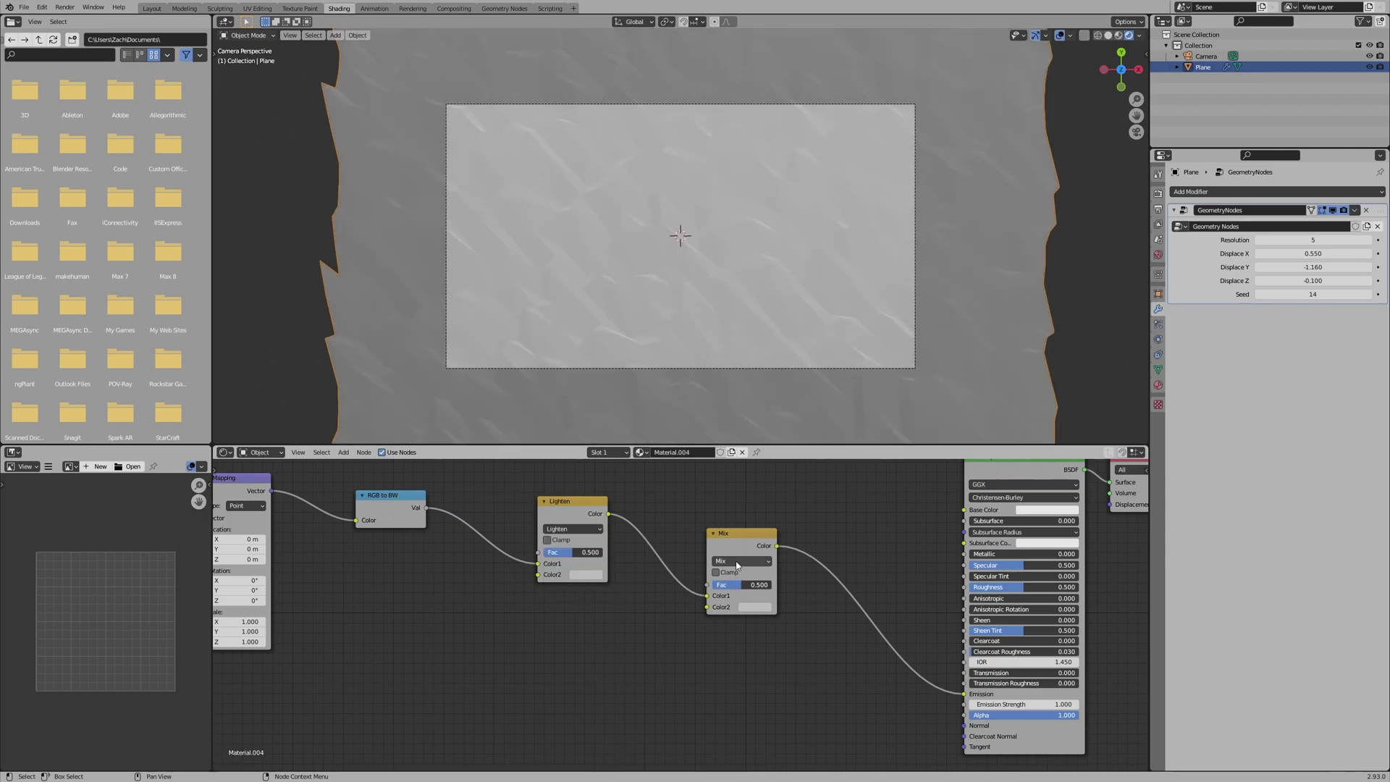
left_click(739, 561)
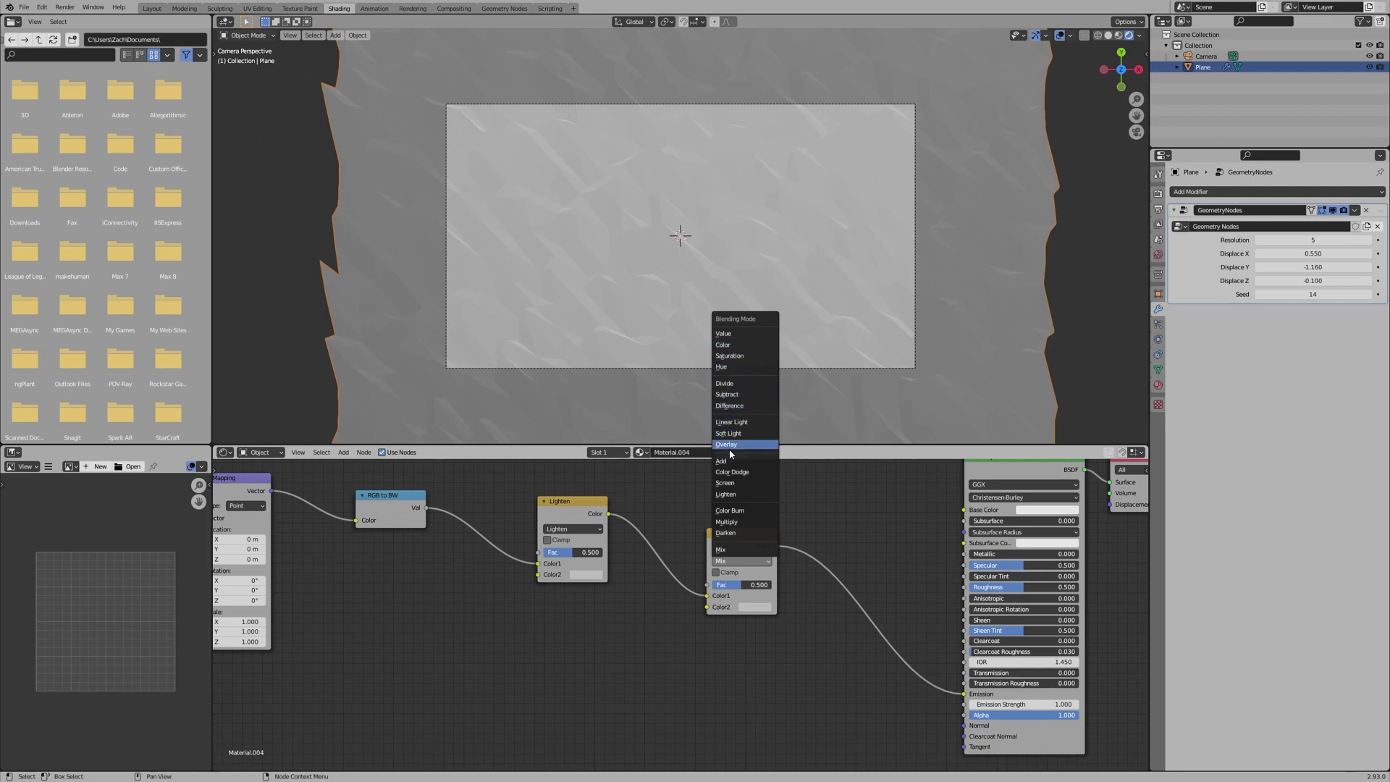
left_click(727, 533)
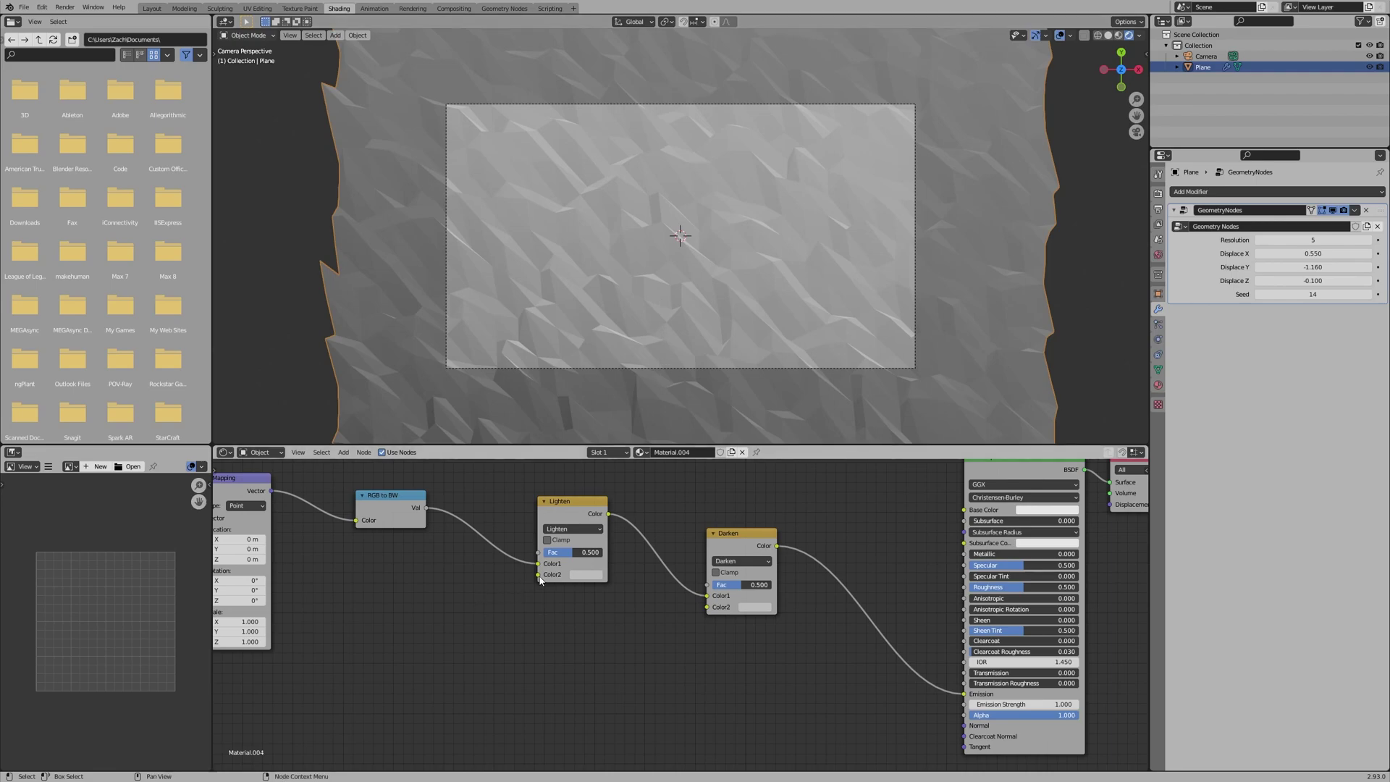
Set Color2 of the Lighten node to blue and Color2 of the Darken node to a dark yellow
key("shift+a")
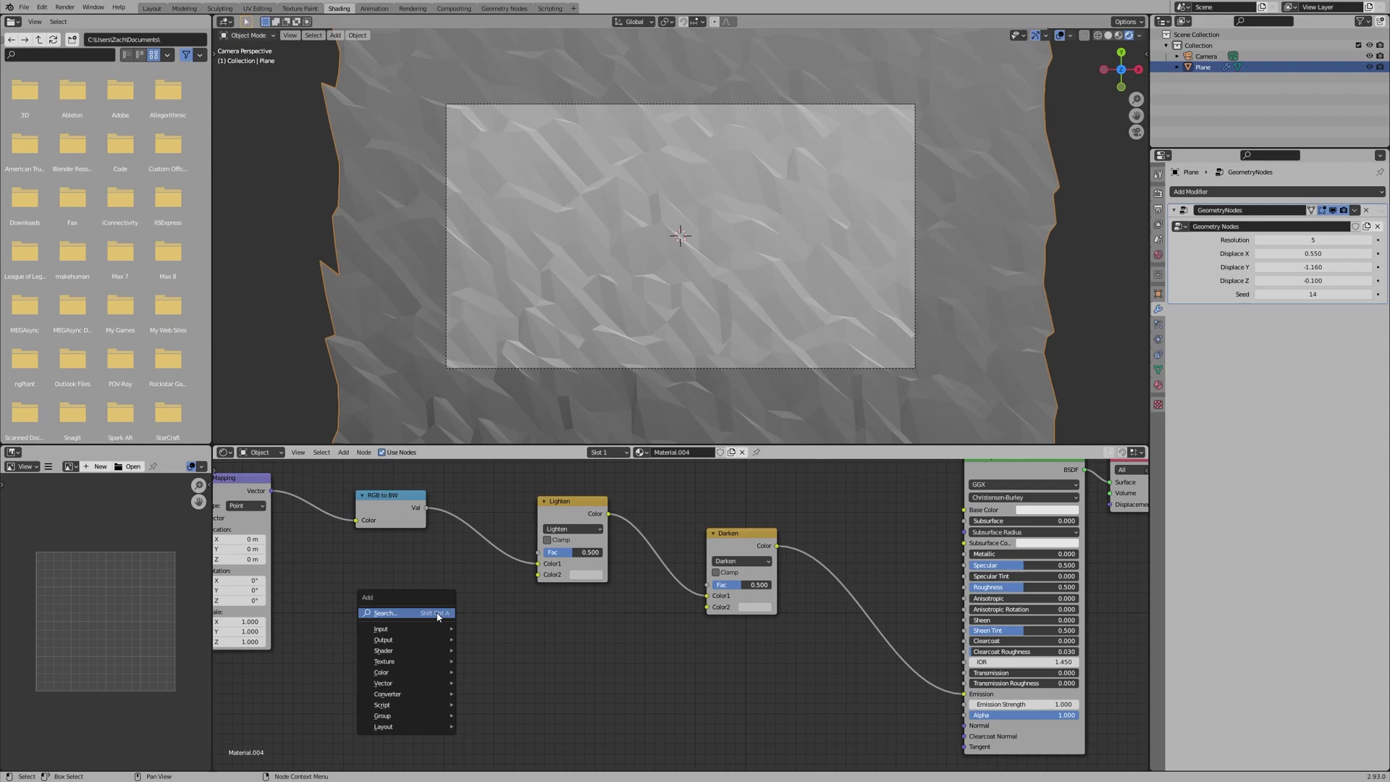
left_click(586, 574)
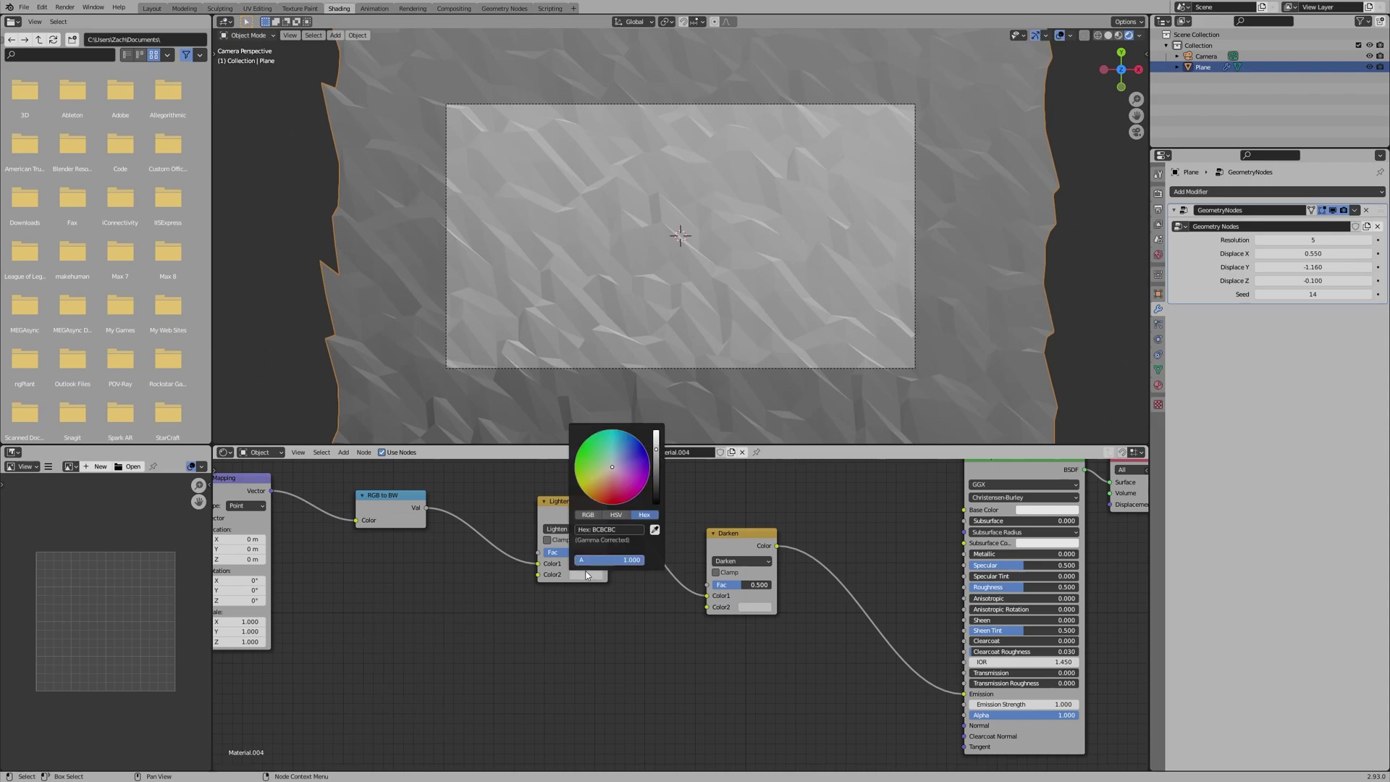
left_click_drag(605, 479, 632, 449)
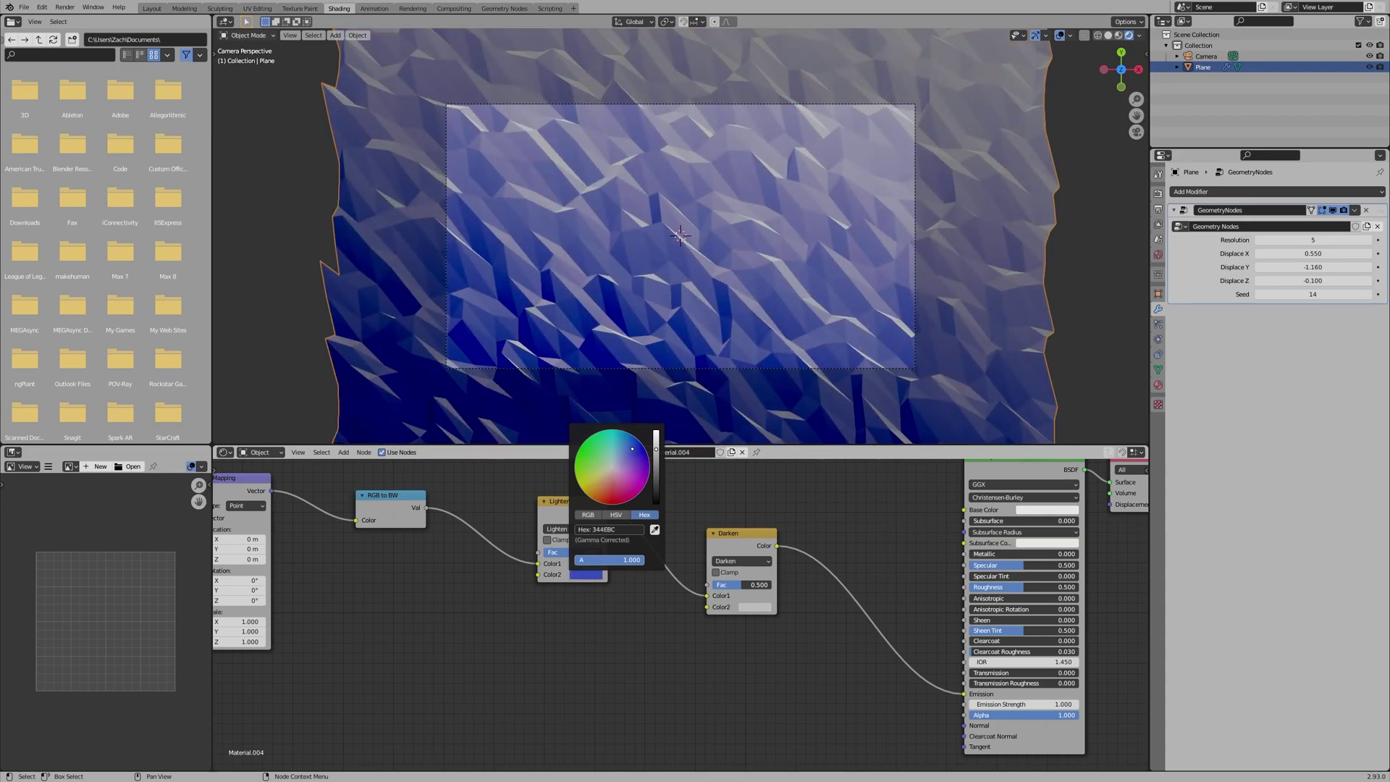
left_click(748, 608)
left_click_drag(772, 482, 763, 522)
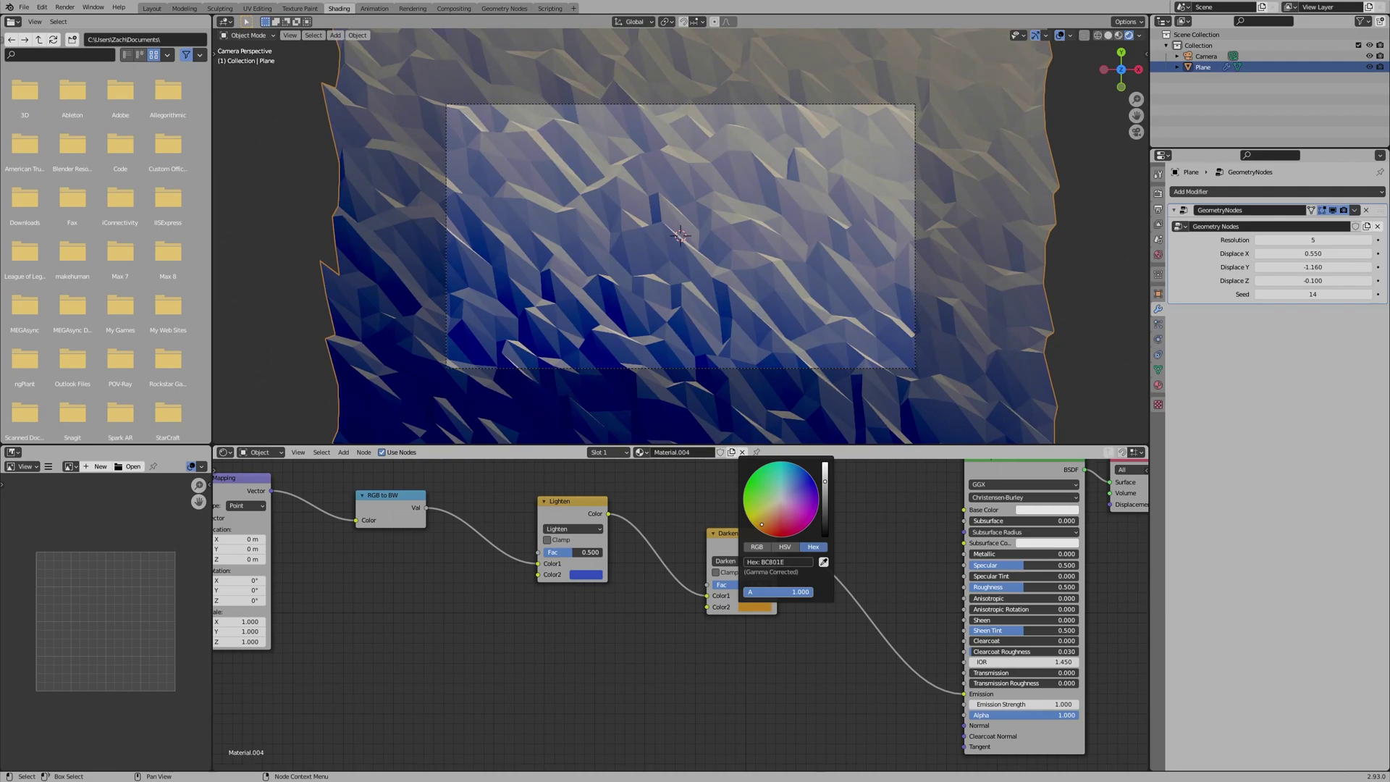
mouse_move(761, 527)
left_mouse_down()
mouse_move(799, 466)
mouse_move(762, 516)
left_mouse_up()
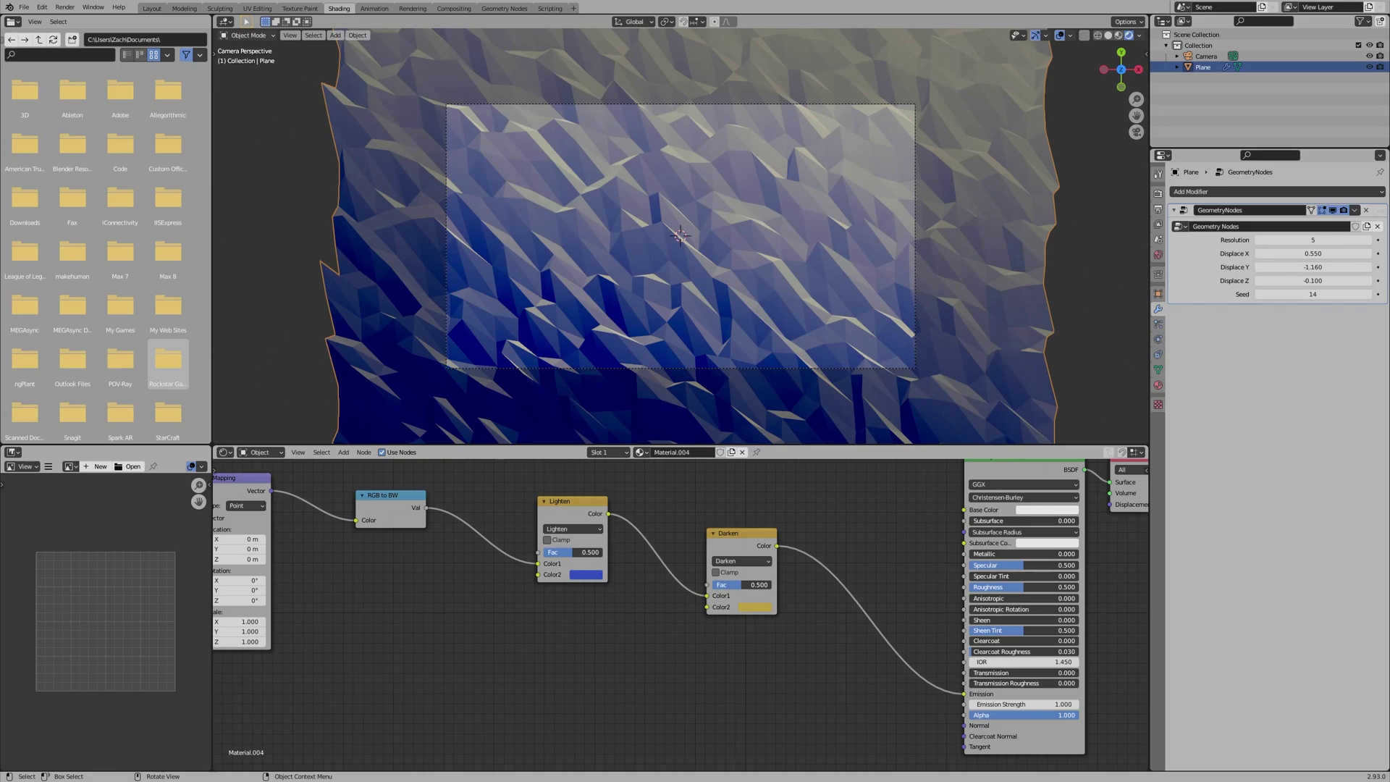
Change the render engine to Cycles with 500 render samples and 500 viewport samples
left_click(1158, 194)
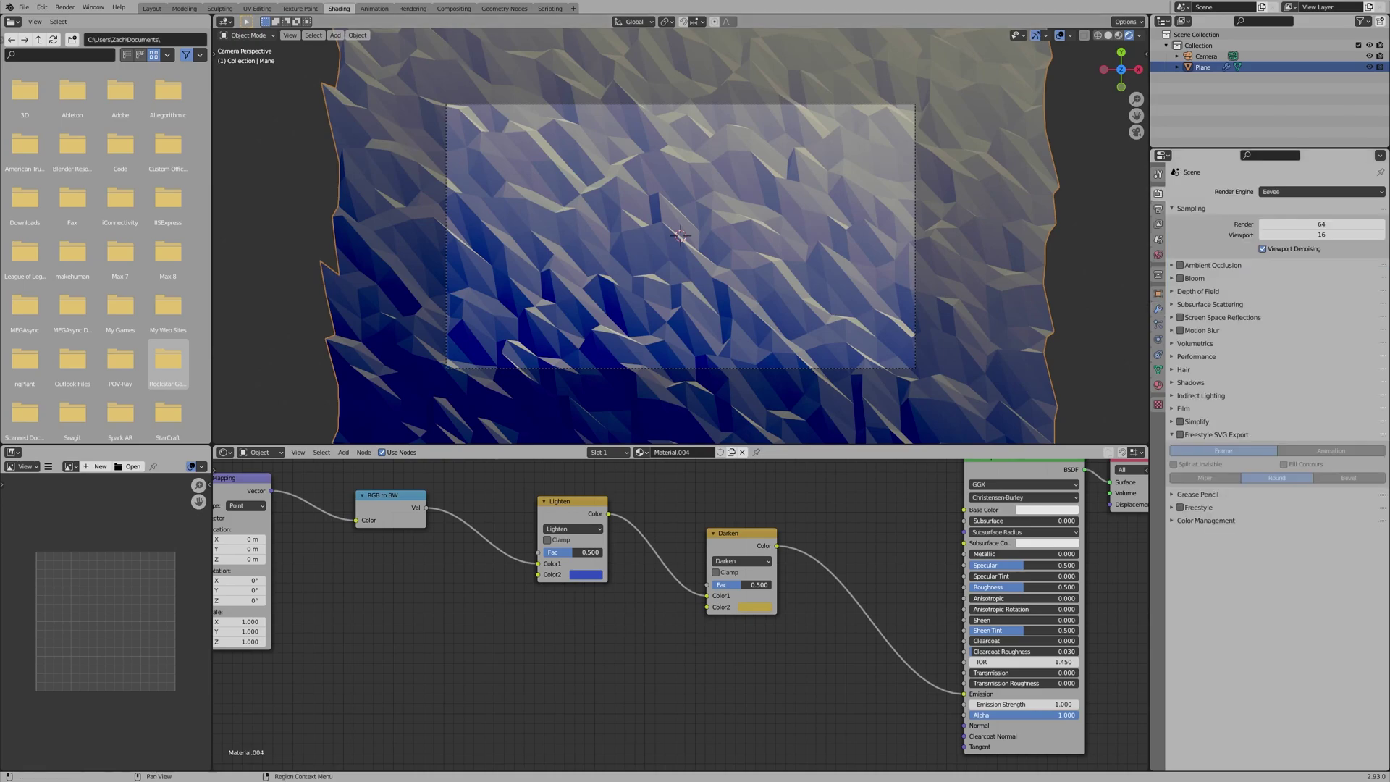
left_click(1289, 192)
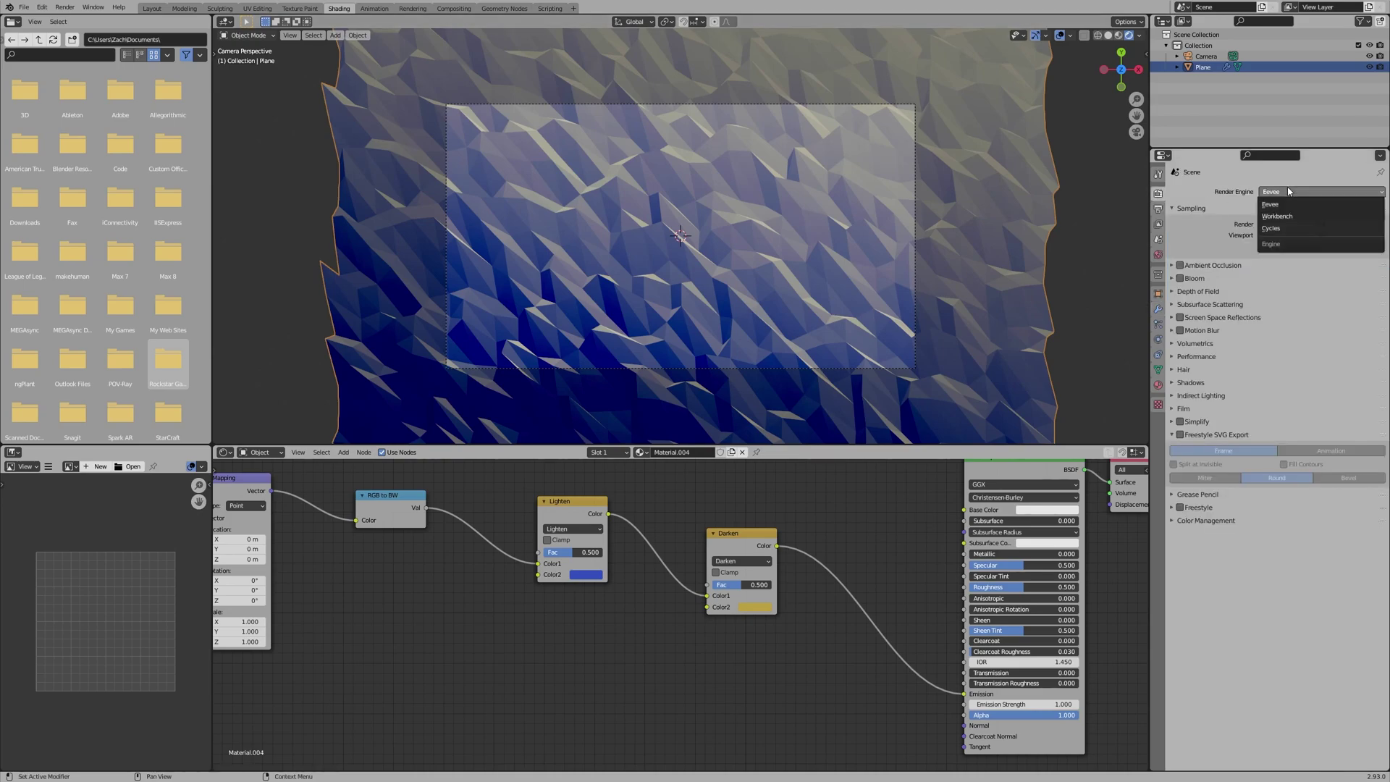
left_click(1280, 229)
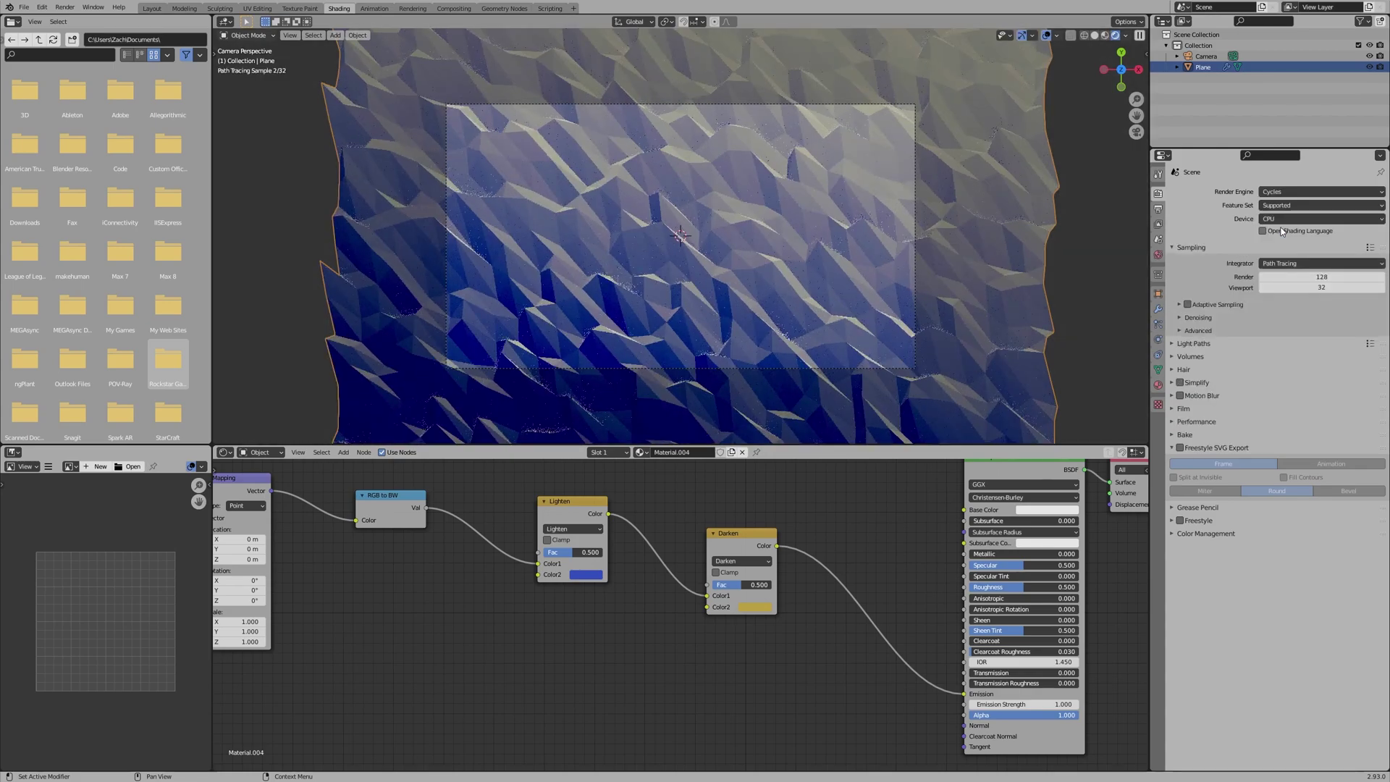
left_click(1306, 276)
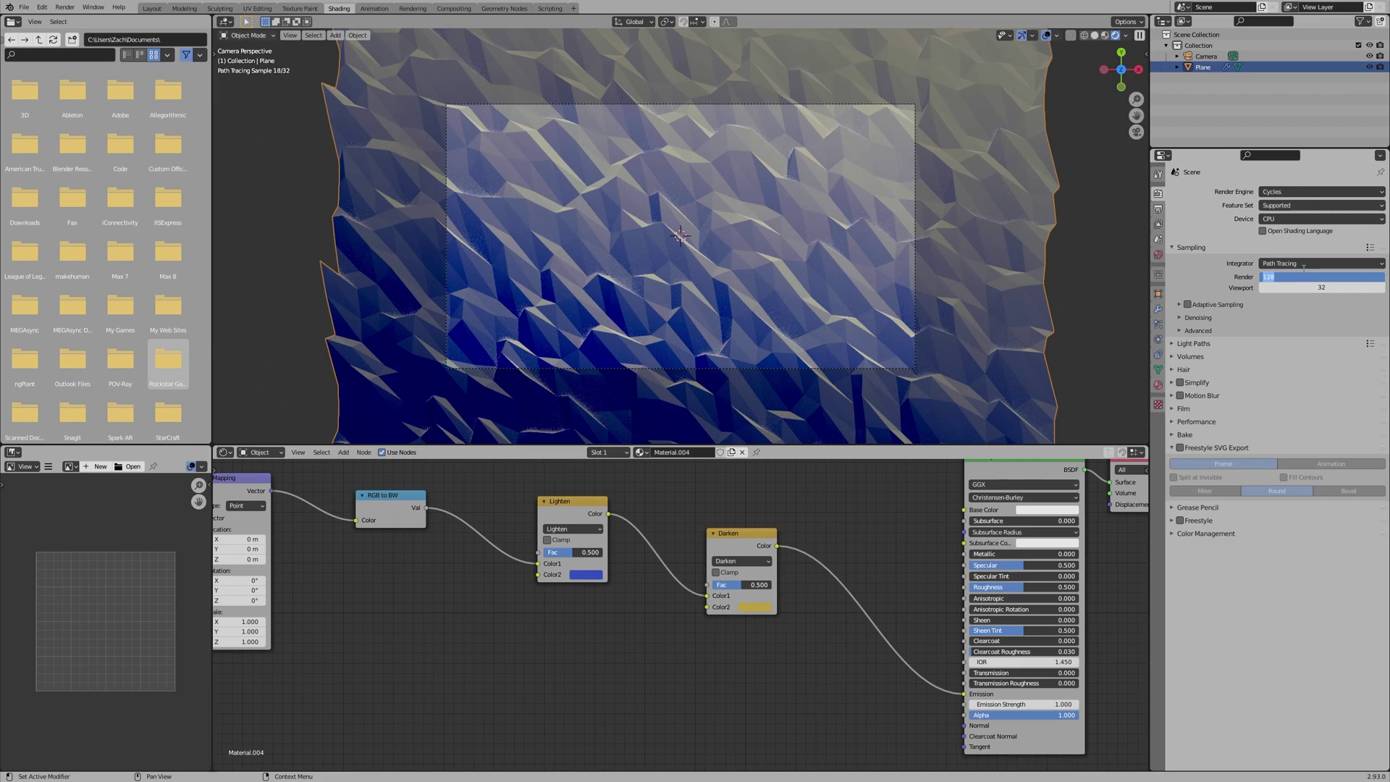
type("500")
key("Return")
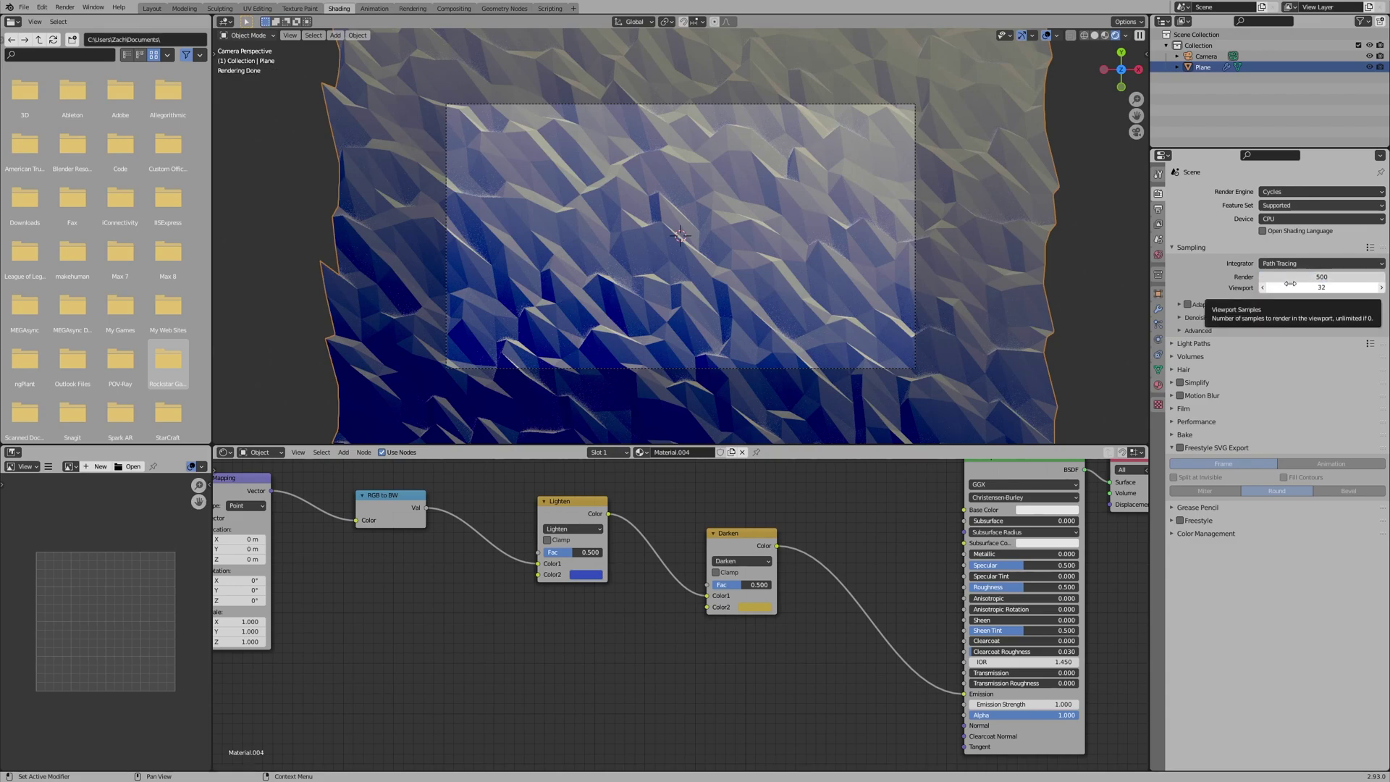
left_click(1293, 287)
type("5")
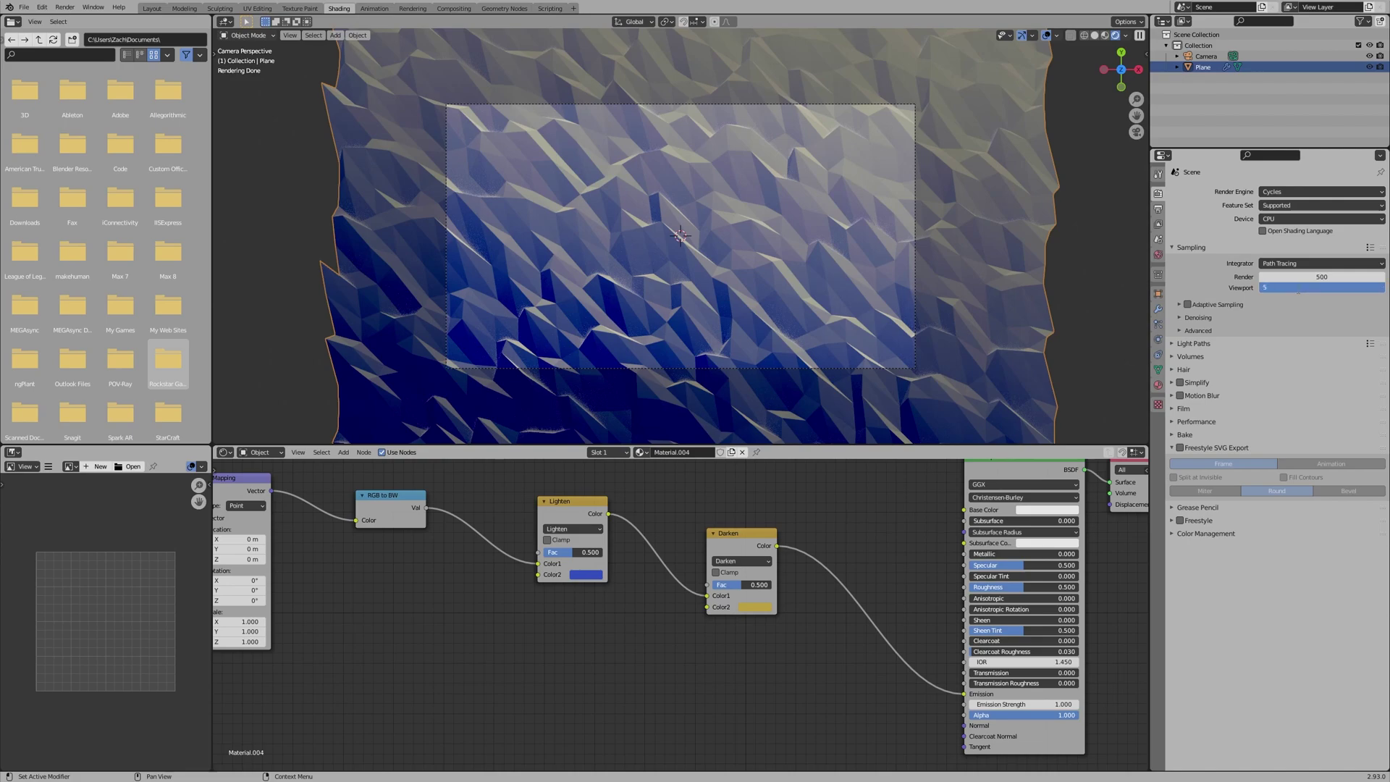
type("00")
key("Return")
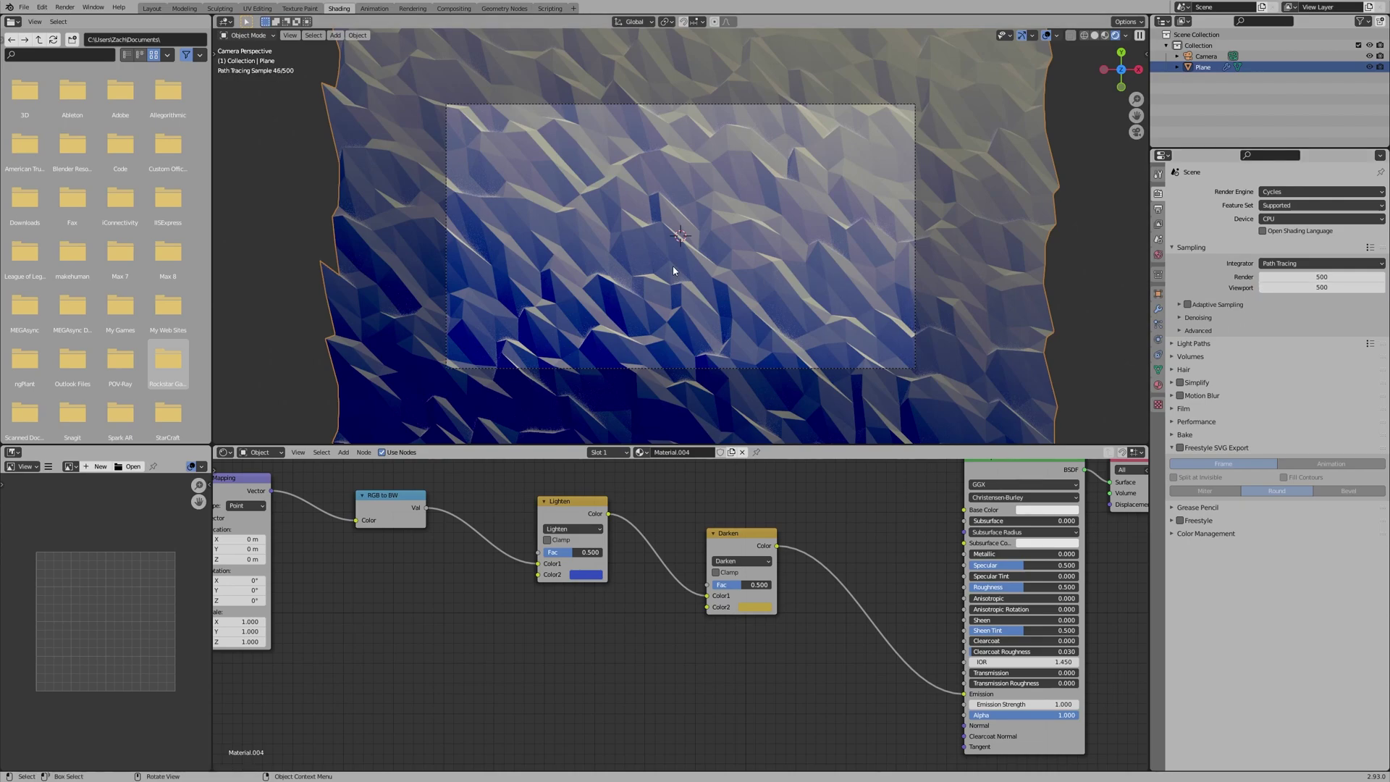
Inspect the rendered surface up close and from a low side angle, and return to the camera view
scroll(673, 270, "up", 3)
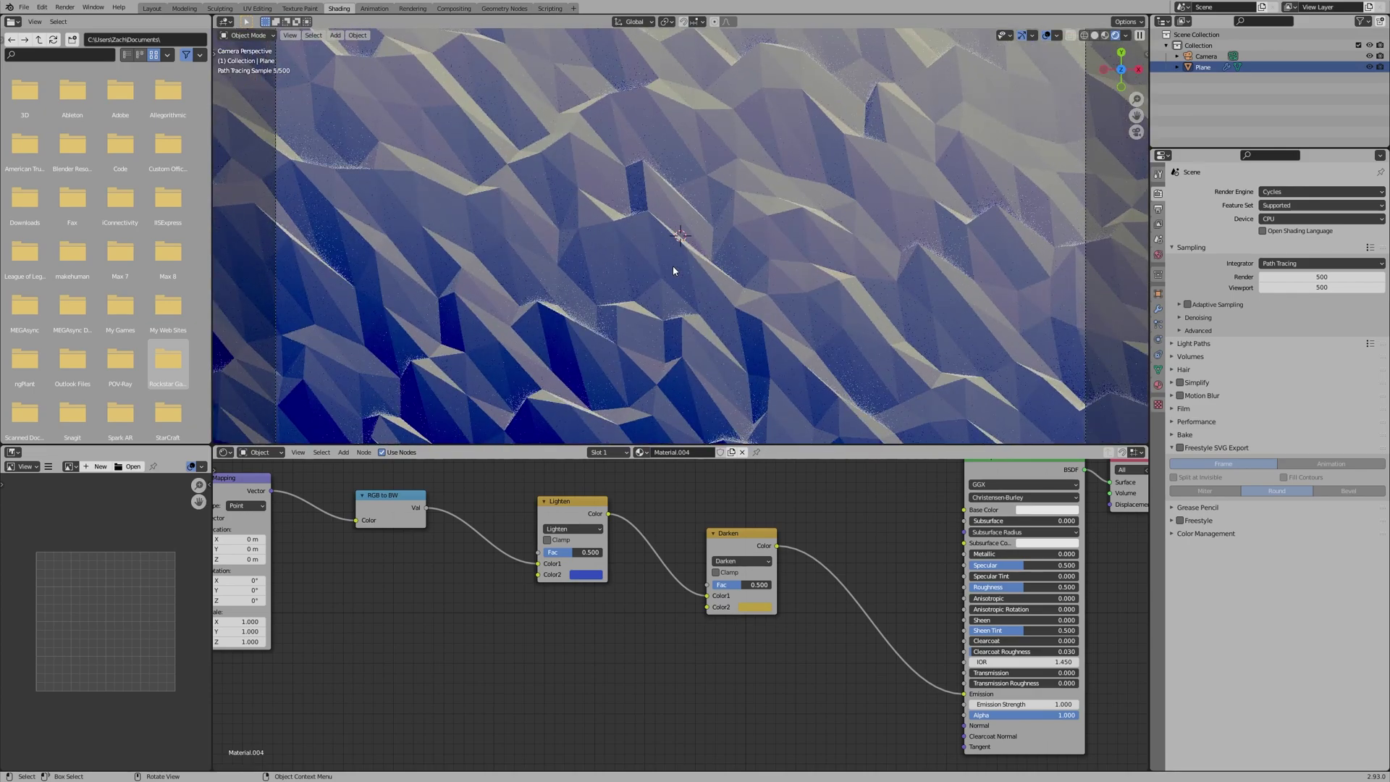
scroll(674, 271, "down", 1)
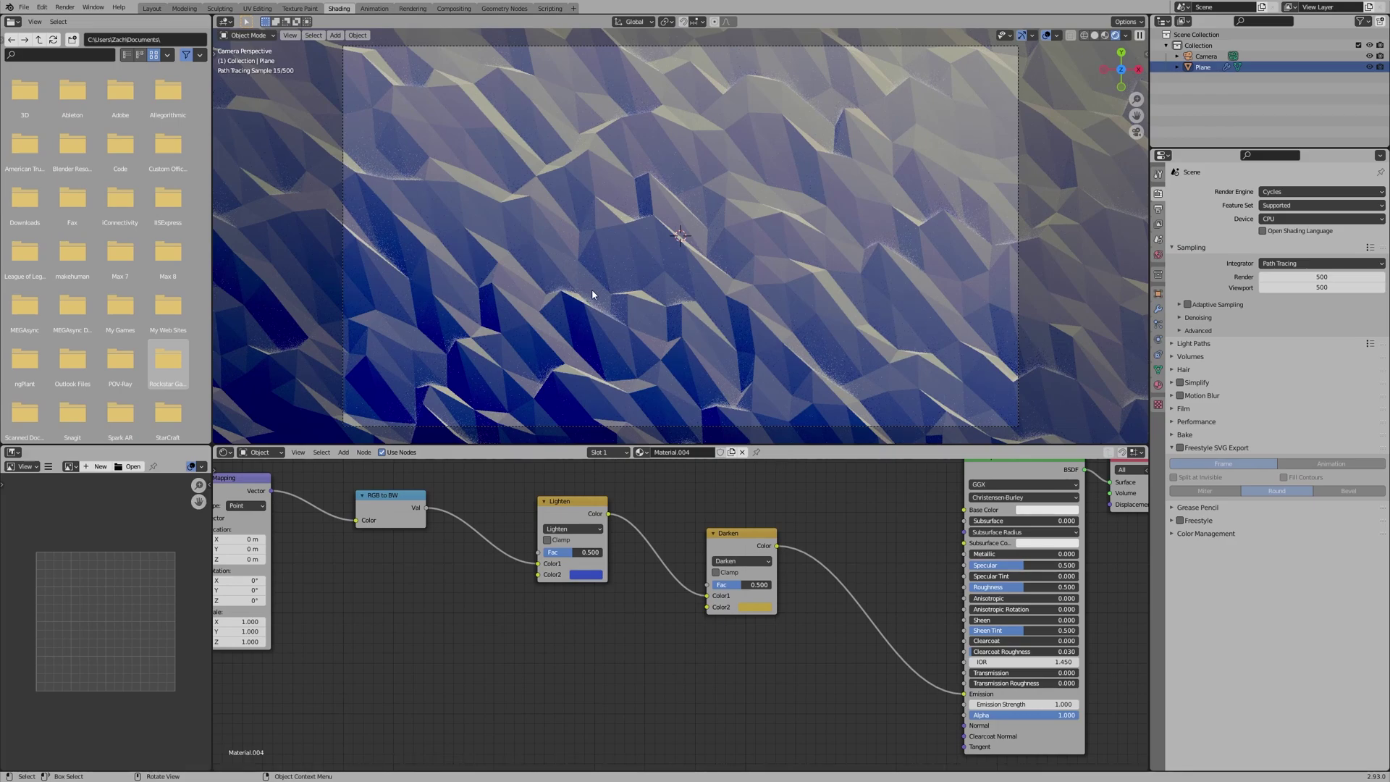
mouse_move(562, 295)
middle_mouse_down()
mouse_move(598, 263)
mouse_move(545, 215)
middle_mouse_up()
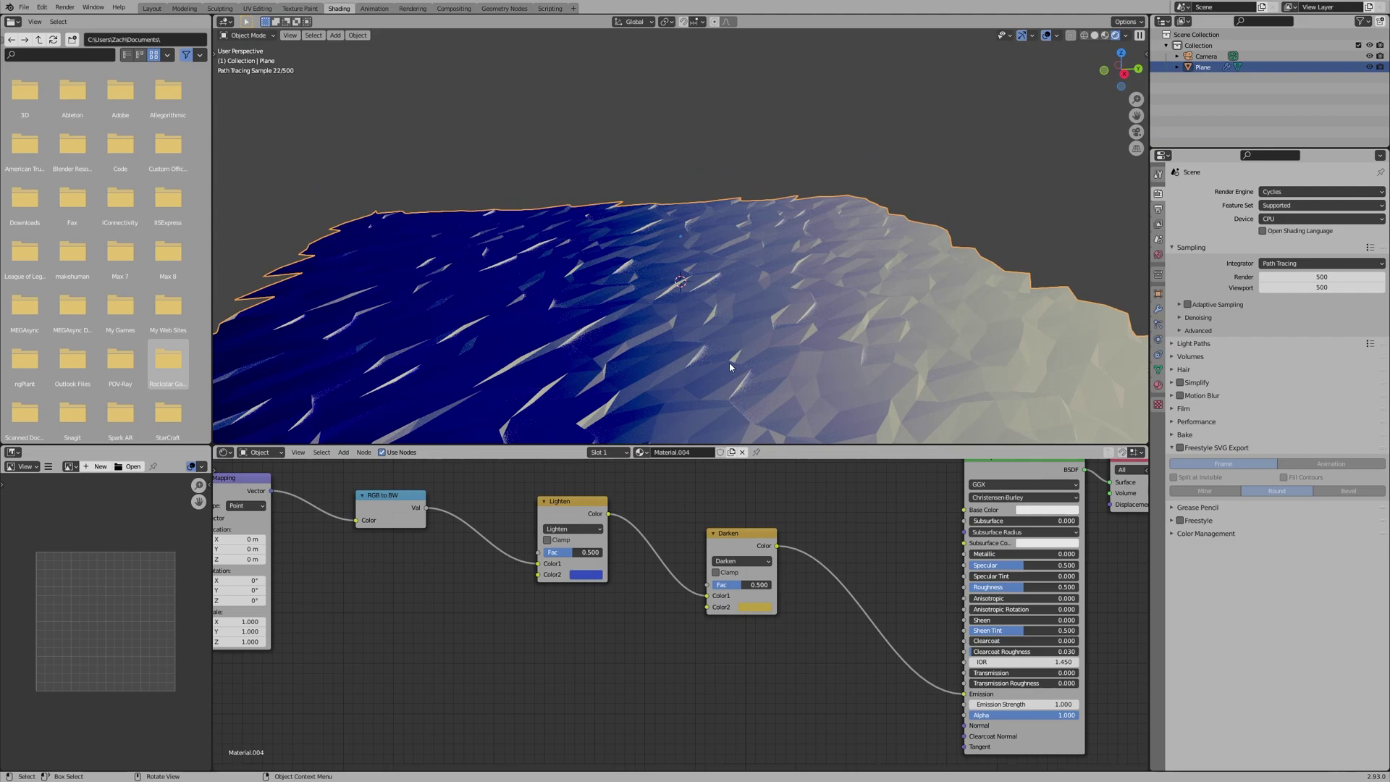
key("KP_0")
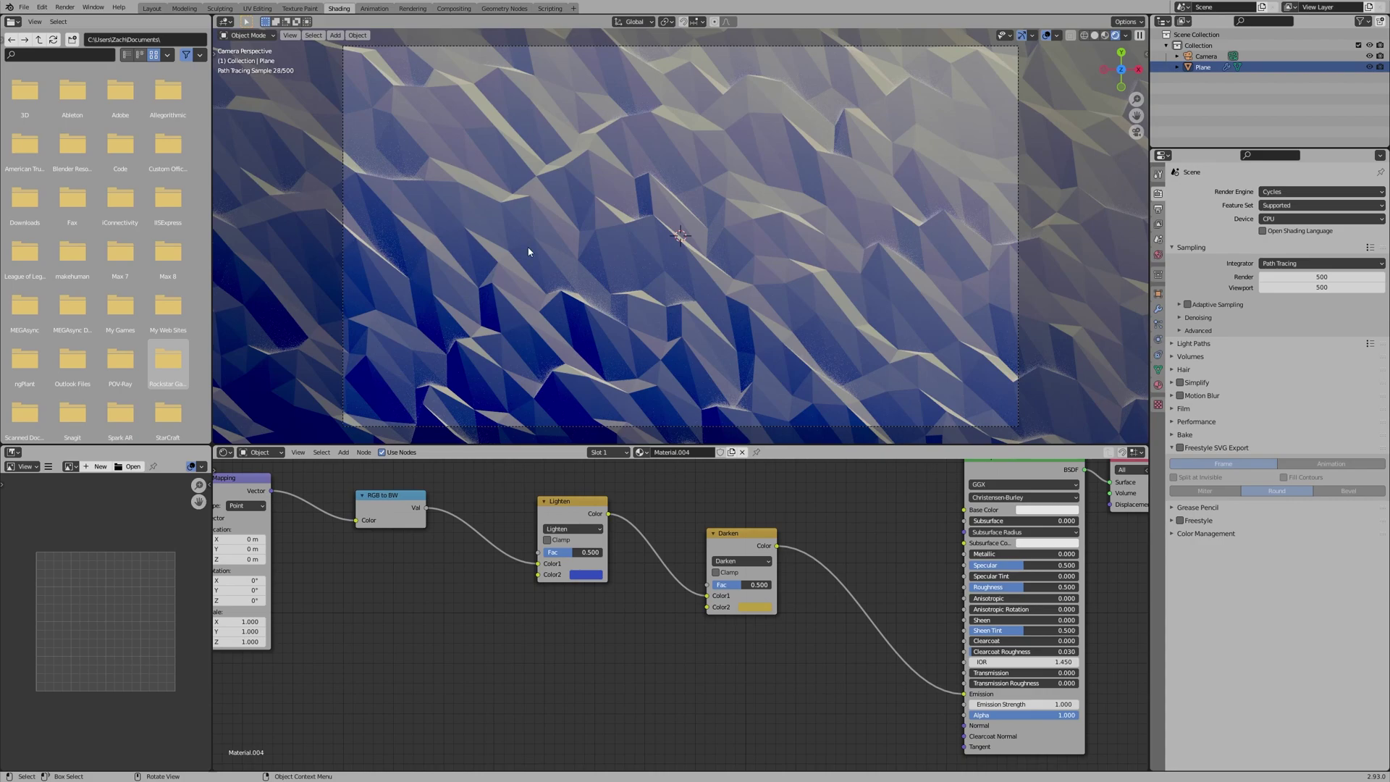
Compare the surface under the Eevee and Cycles render engines, ending in Cycles
left_click(1296, 192)
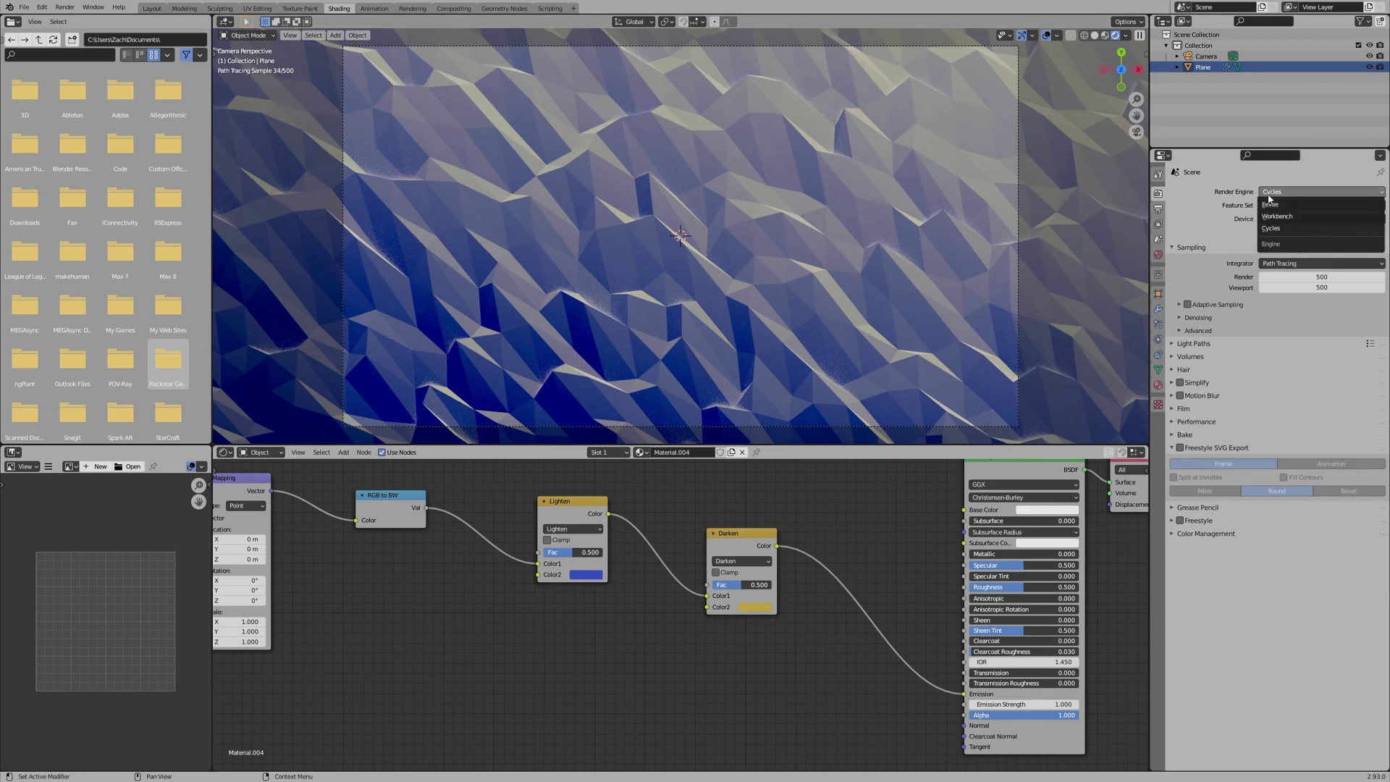
left_click(1271, 201)
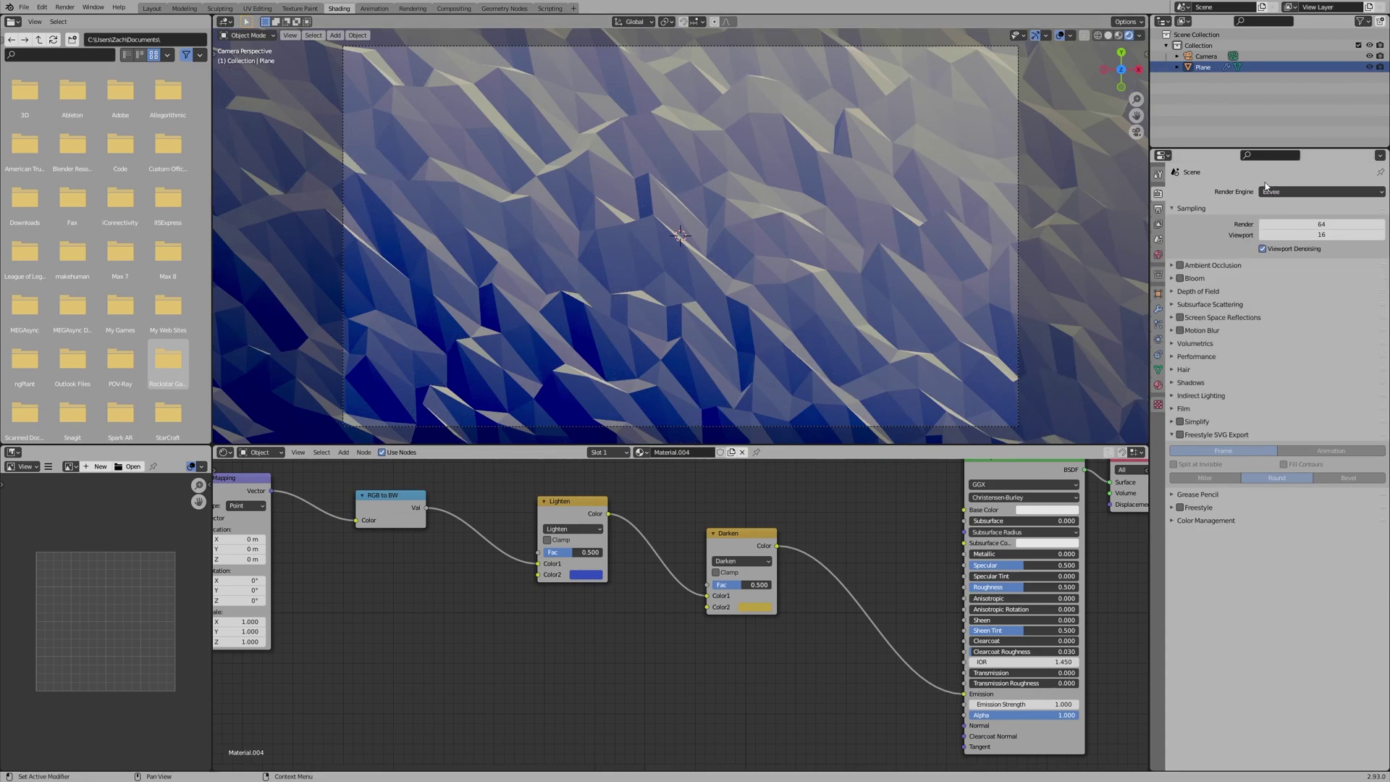
left_click(1281, 192)
left_click(1279, 228)
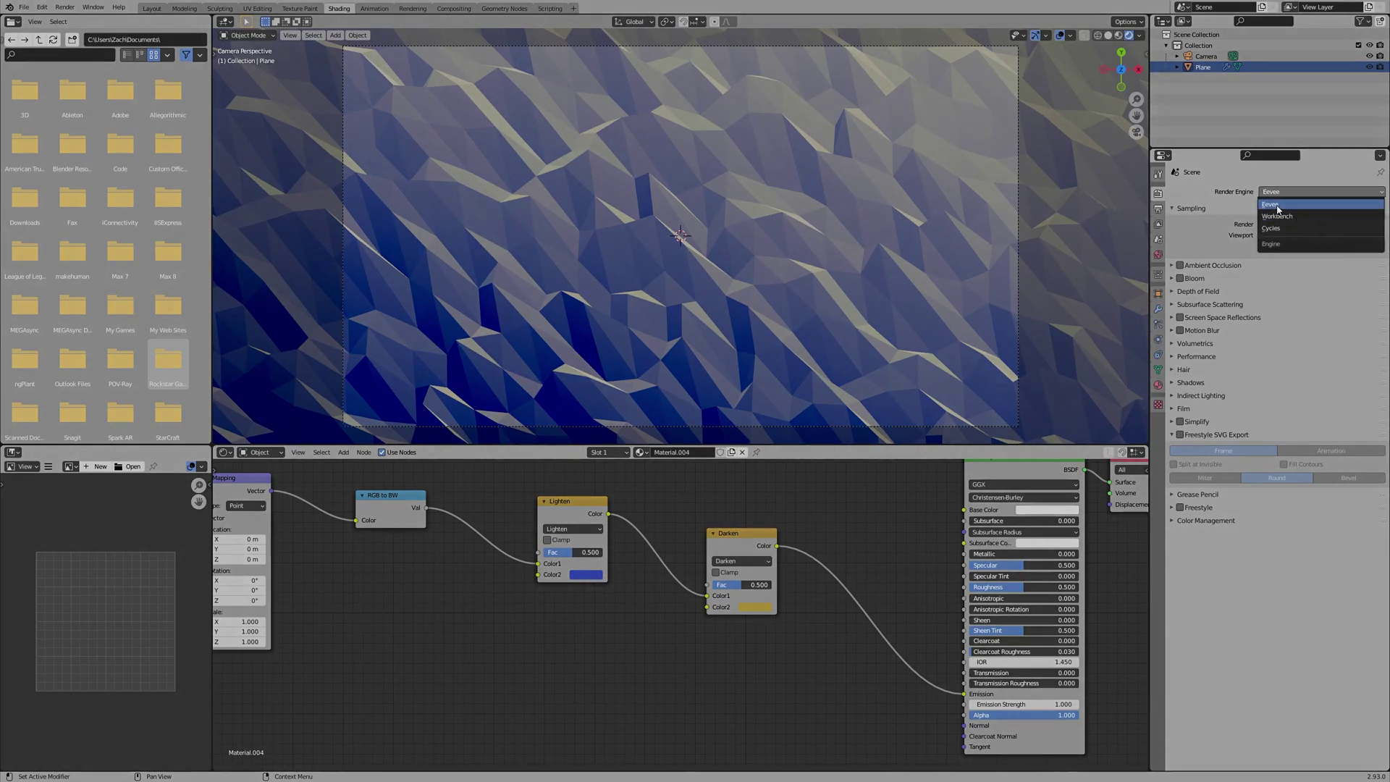